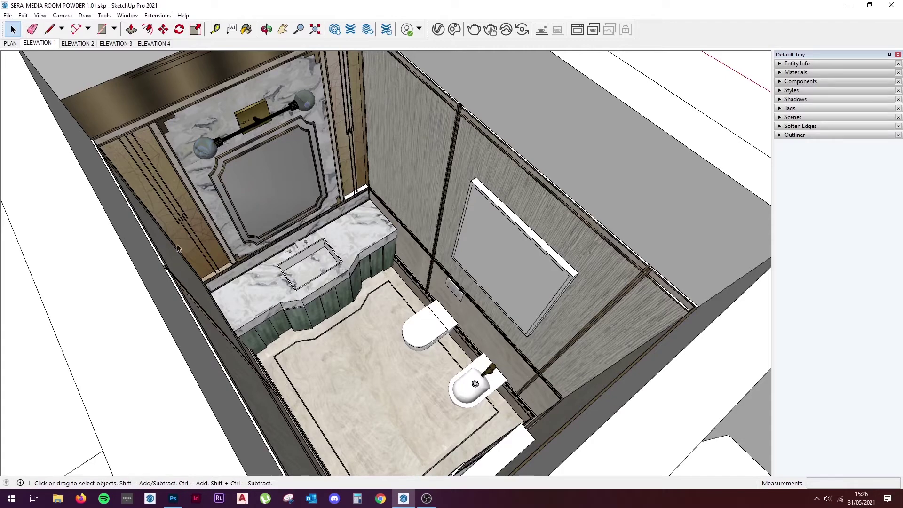
# Zoom out and unhide all geometry to restore the powder room's recessed-panel ceiling.
pyautogui.click(299, 29)
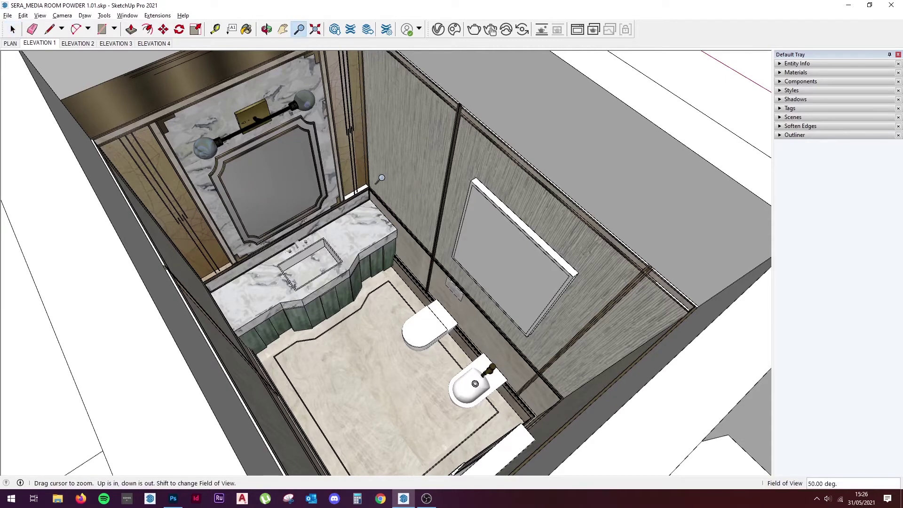
pyautogui.scroll(-5, 475, 383)
pyautogui.click(40, 16)
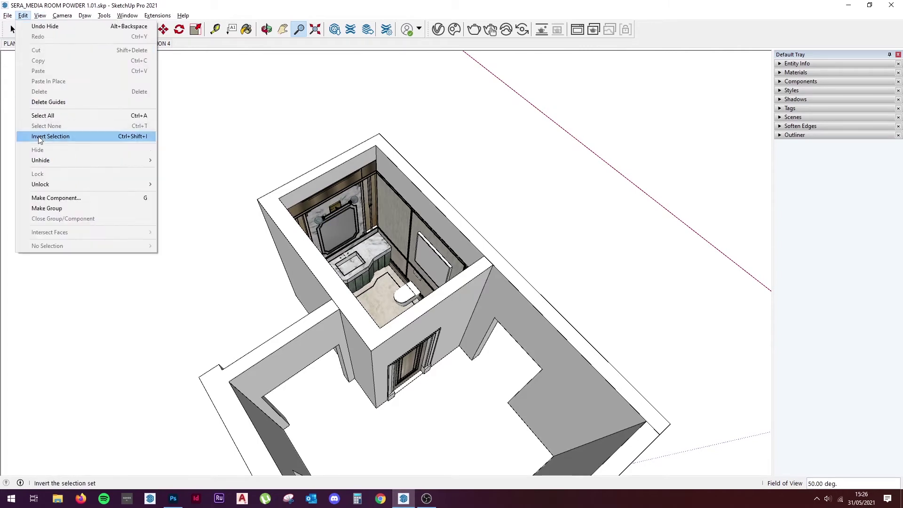
pyautogui.moveTo(40, 160)
pyautogui.click(169, 180)
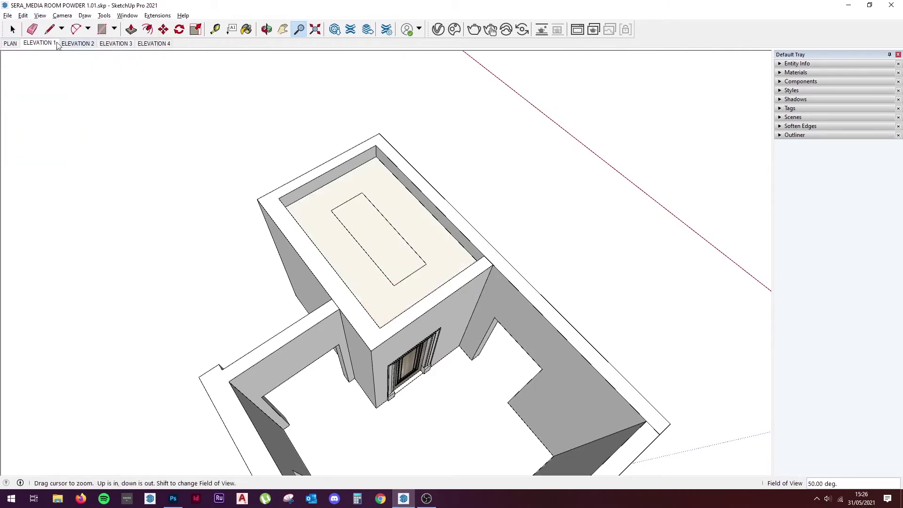
# Place a section plane on the front wall and move it inside the room.
pyautogui.moveTo(276, 230); pyautogui.dragTo(228, 74)
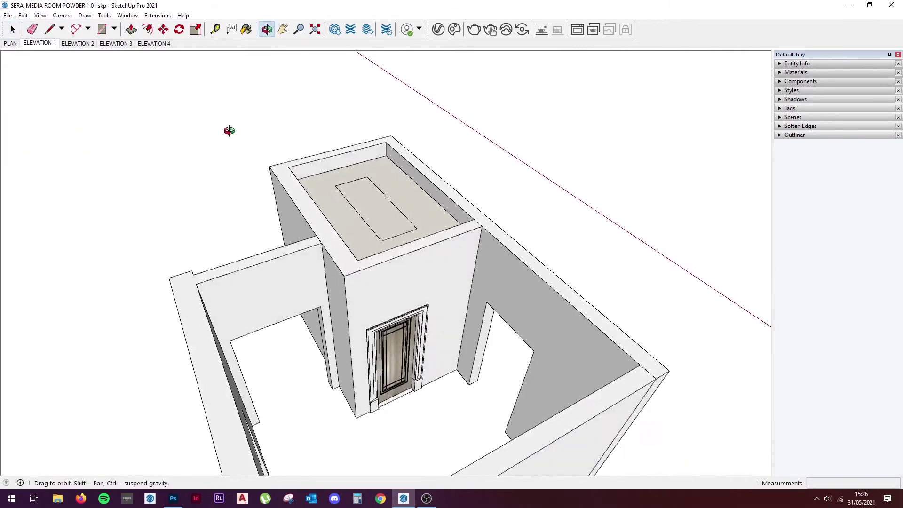
pyautogui.click(103, 14)
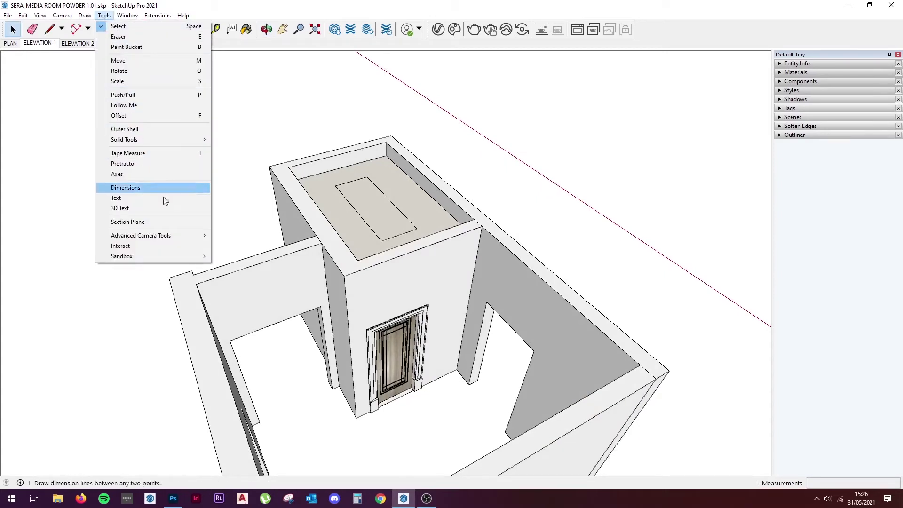
pyautogui.click(158, 222)
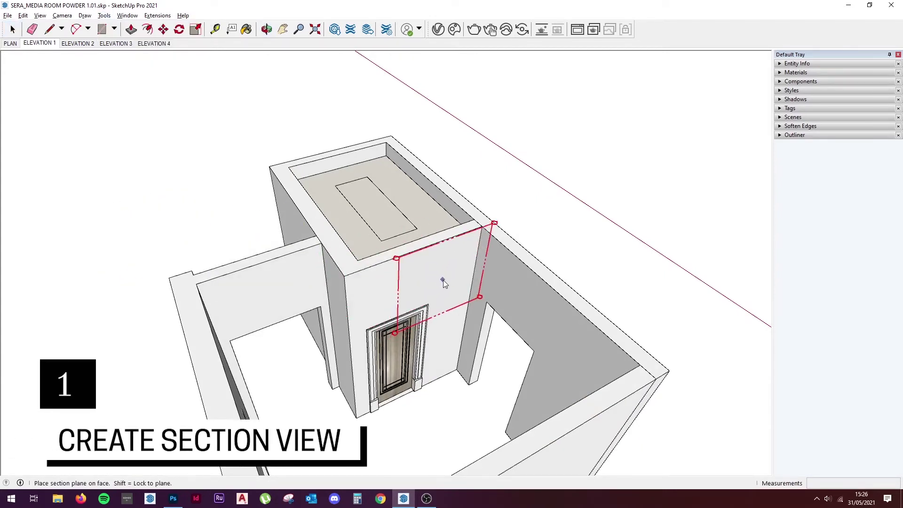
pyautogui.click(443, 282)
pyautogui.click(509, 280)
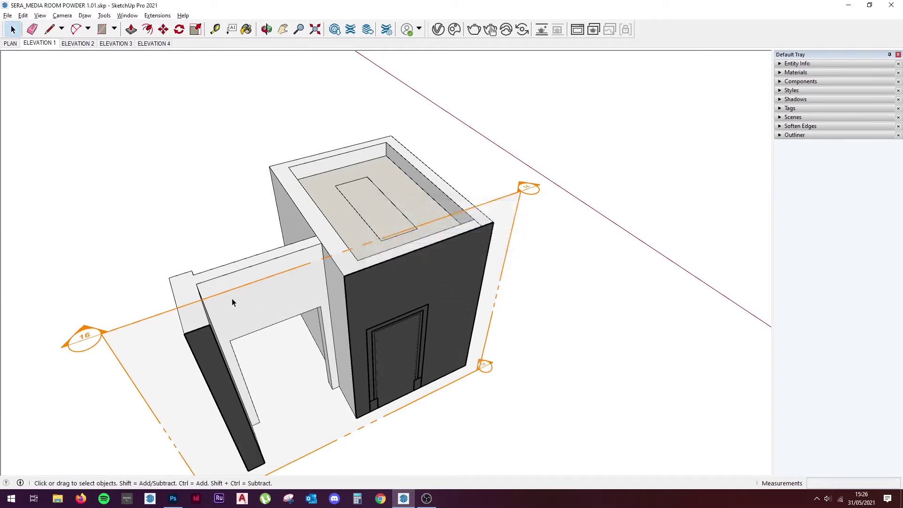
pyautogui.click(215, 302)
pyautogui.press('m')
pyautogui.click(319, 236)
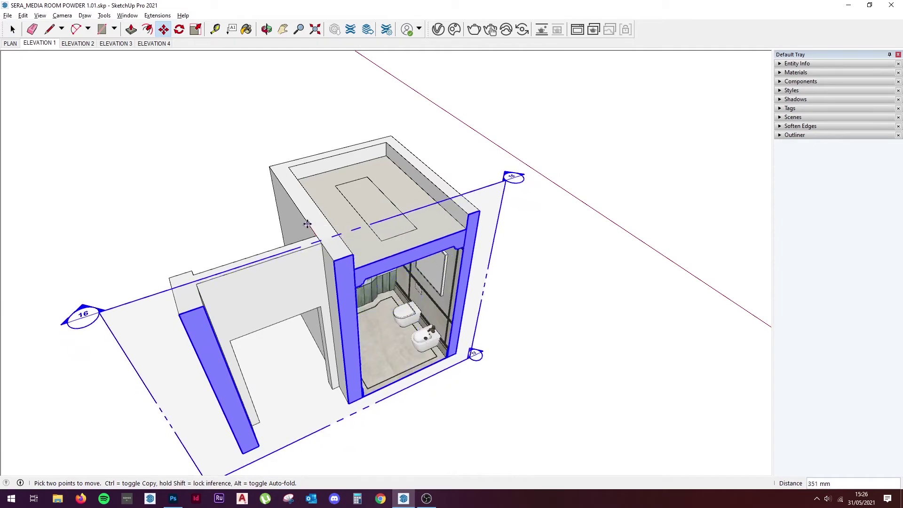
pyautogui.click(322, 245)
# Deselect the plane and orbit and zoom to a frontal view of the bathroom interior.
pyautogui.click(12, 29)
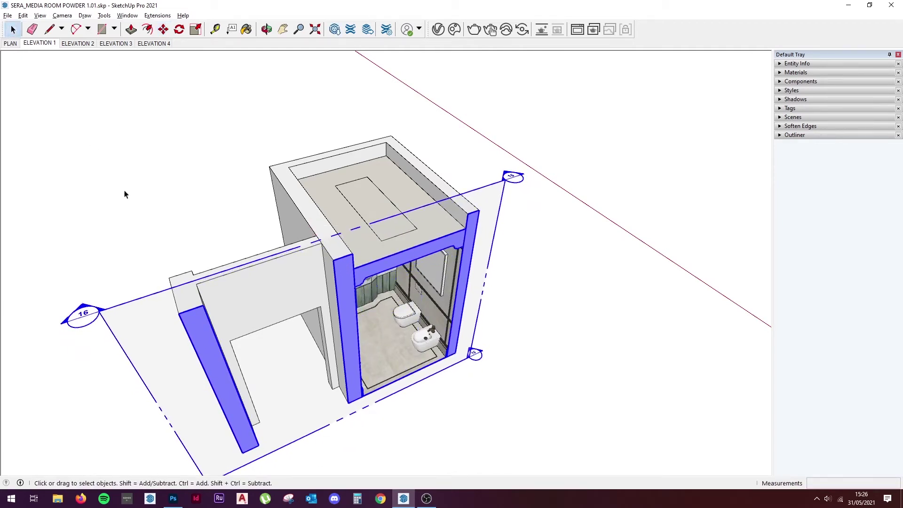
pyautogui.click(125, 195)
pyautogui.click(266, 29)
pyautogui.moveTo(399, 305)
pyautogui.mouseDown()
pyautogui.moveTo(428, 165)
pyautogui.moveTo(394, 212)
pyautogui.mouseUp()
pyautogui.press('z')
pyautogui.moveTo(386, 331)
pyautogui.mouseDown()
pyautogui.moveTo(385, 283)
pyautogui.moveTo(409, 286)
pyautogui.mouseUp()
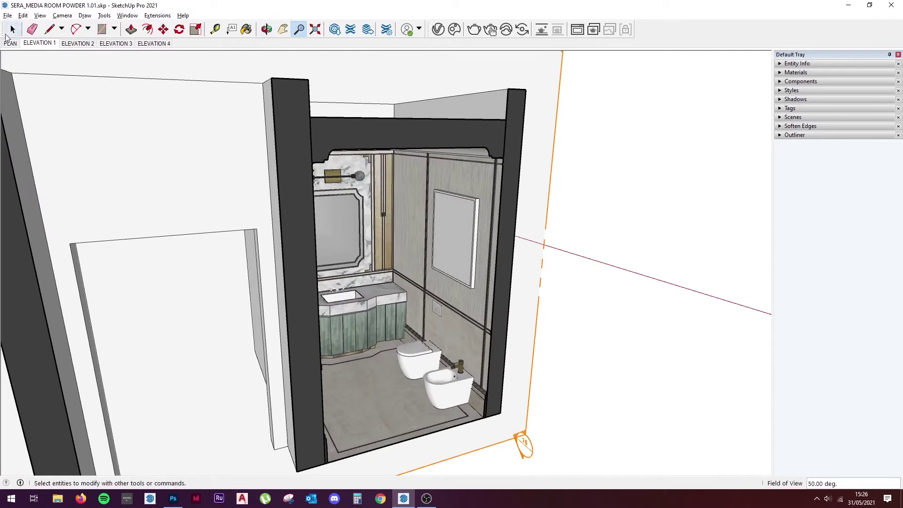
# Align the view to the section plane and hide section plane outlines.
pyautogui.click(12, 29)
pyautogui.scroll(-2, 444, 316)
pyautogui.scroll(-2, 444, 317)
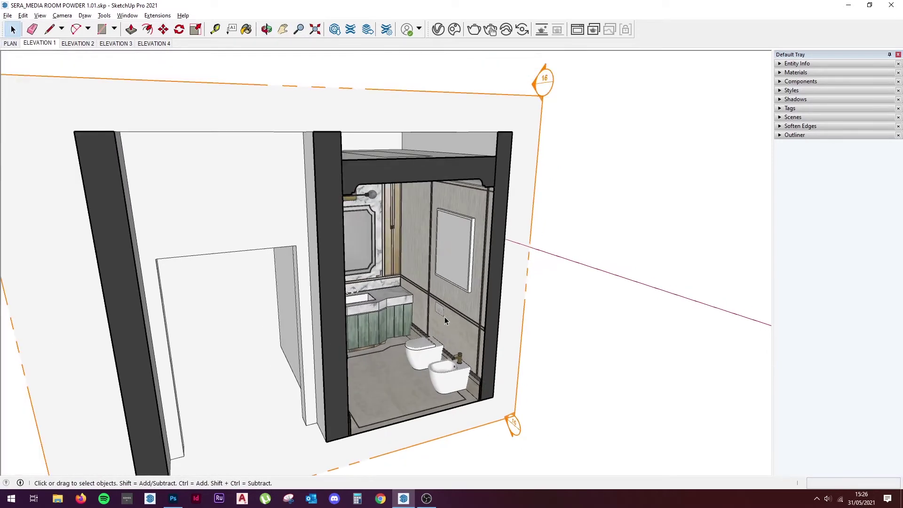
pyautogui.click(397, 118)
pyautogui.rightClick(397, 118)
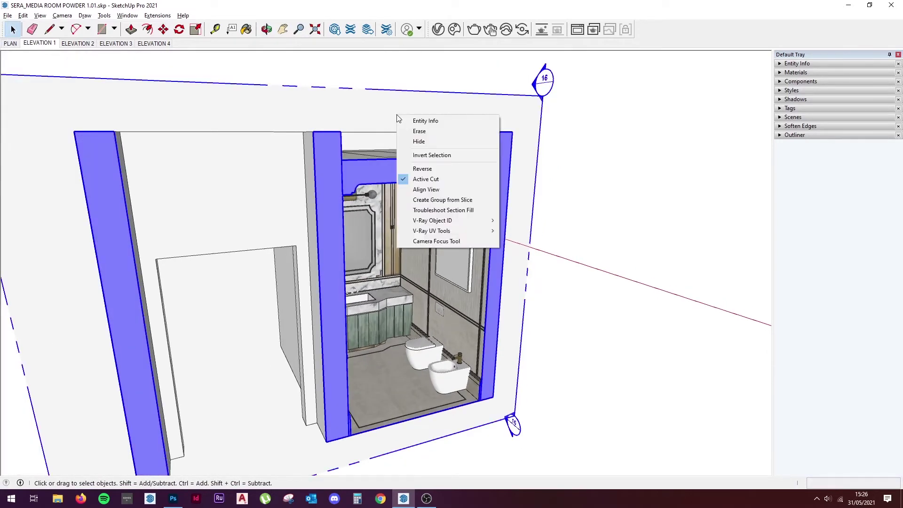
pyautogui.click(443, 188)
pyautogui.click(207, 77)
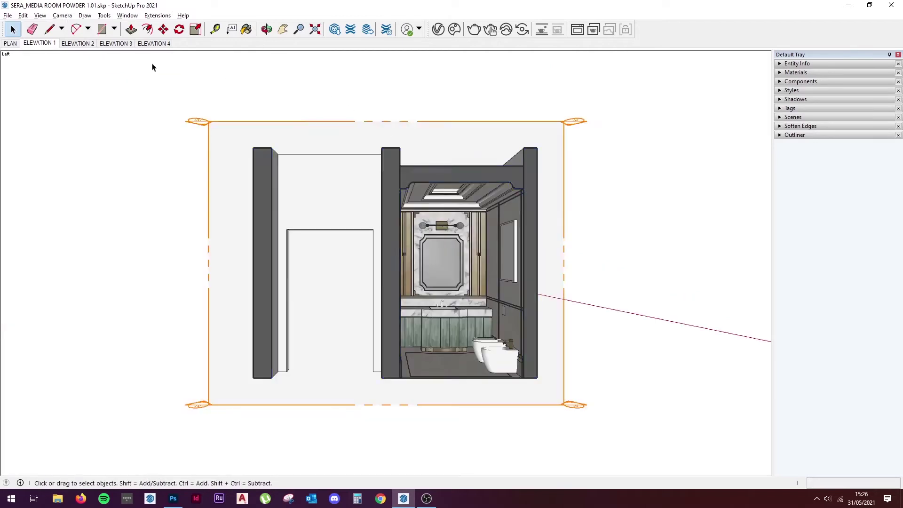
pyautogui.click(40, 15)
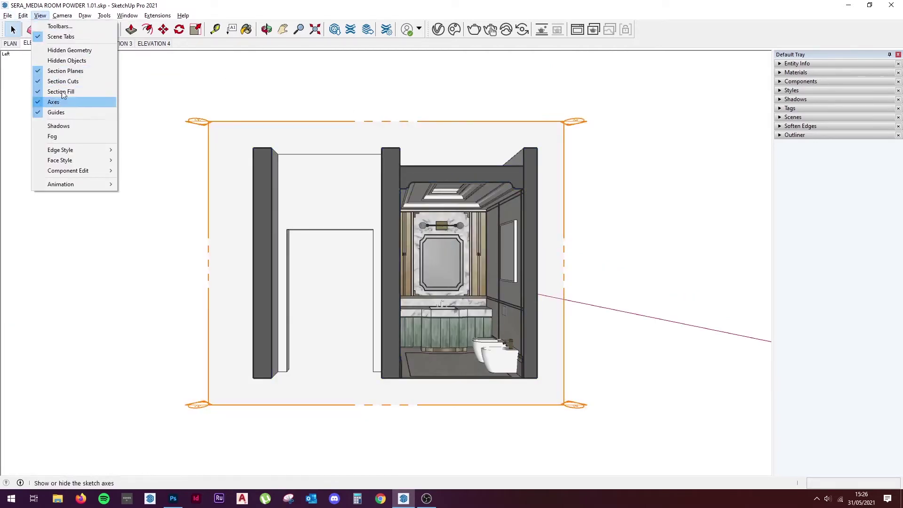
pyautogui.click(103, 72)
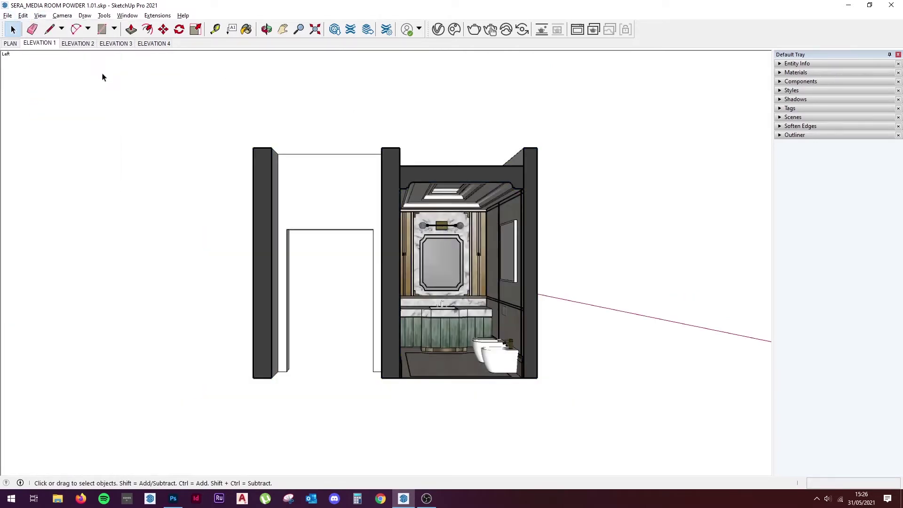
# Pan and zoom to frame the powder room elevation at close range.
pyautogui.click(283, 29)
pyautogui.moveTo(367, 200); pyautogui.dragTo(293, 177)
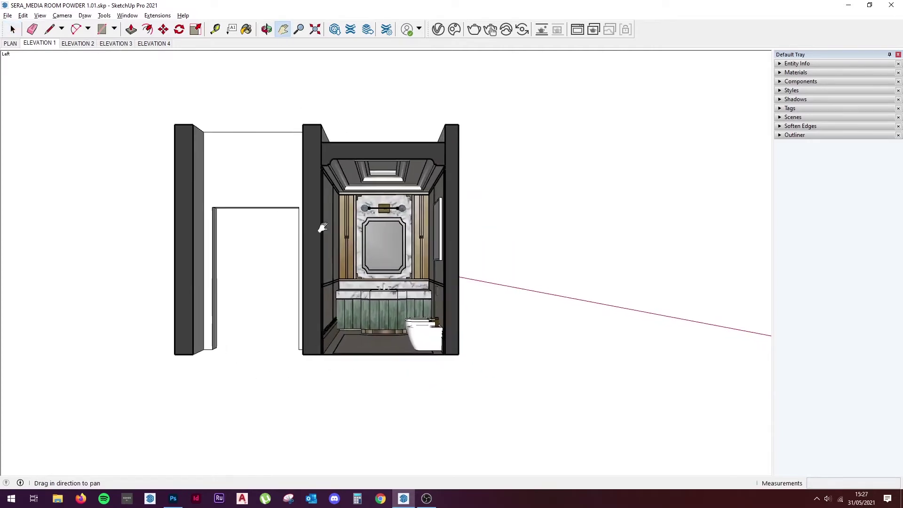
pyautogui.press('z')
pyautogui.moveTo(369, 244)
pyautogui.mouseDown()
pyautogui.moveTo(372, 228)
pyautogui.moveTo(301, 37)
pyautogui.mouseUp()
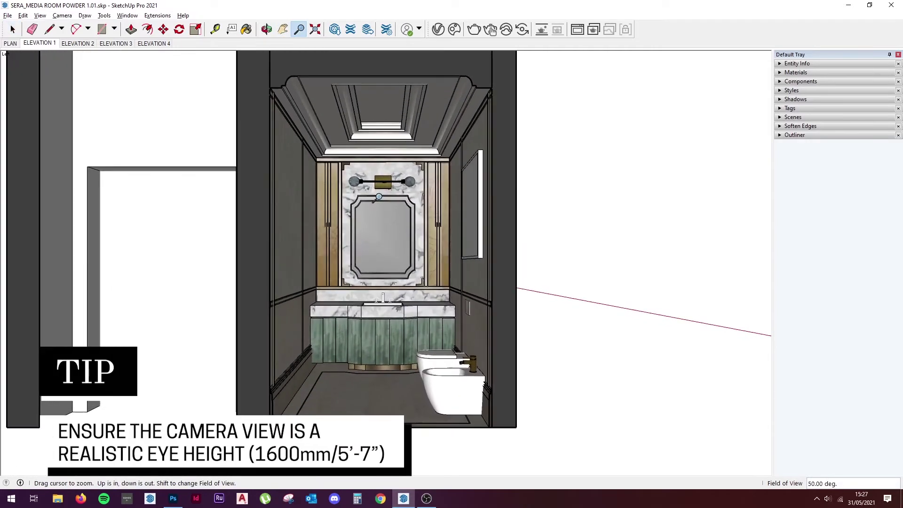
pyautogui.click(283, 29)
pyautogui.moveTo(325, 154); pyautogui.dragTo(344, 175)
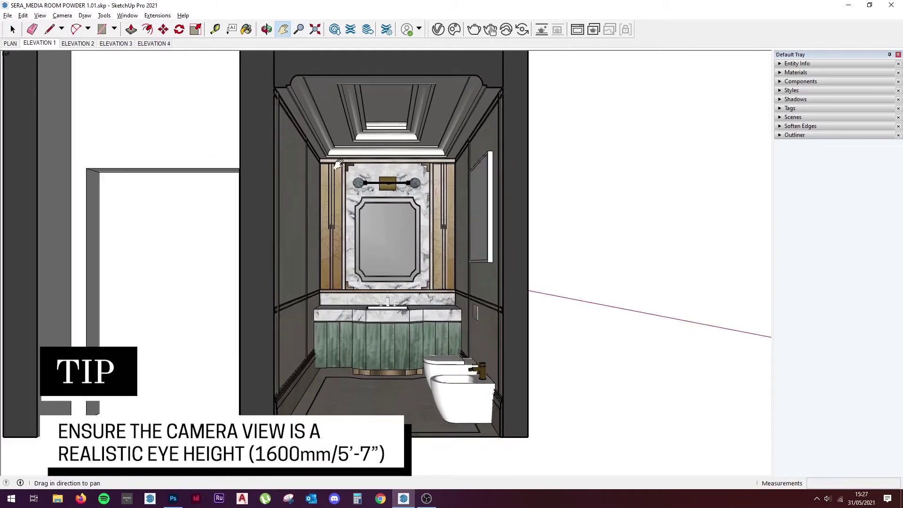
pyautogui.press('z')
pyautogui.moveTo(373, 226); pyautogui.dragTo(375, 203)
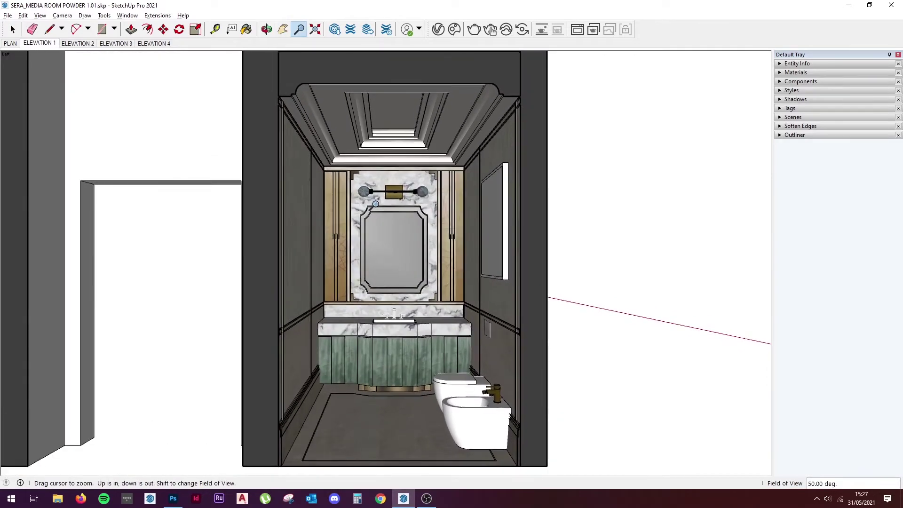
# Turn on sun shading with light level 100 and dark level 90.
pyautogui.click(12, 29)
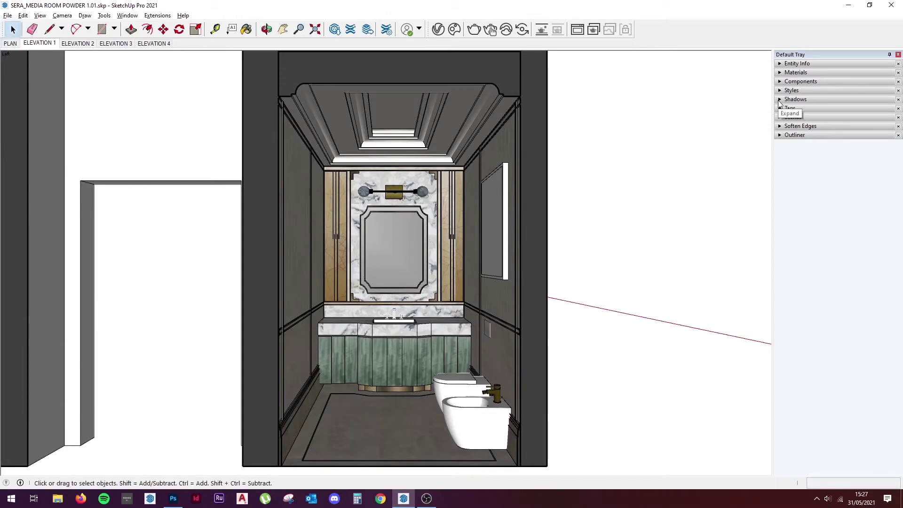
pyautogui.click(779, 100)
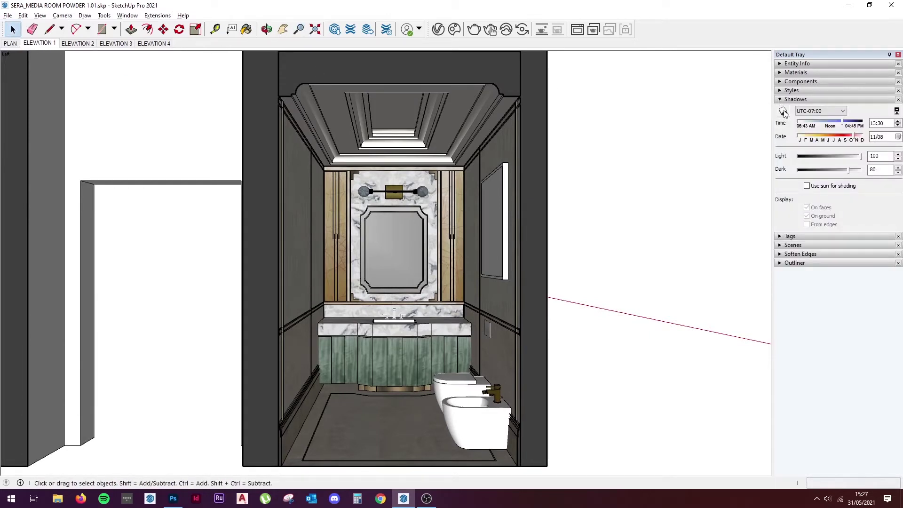
pyautogui.click(807, 186)
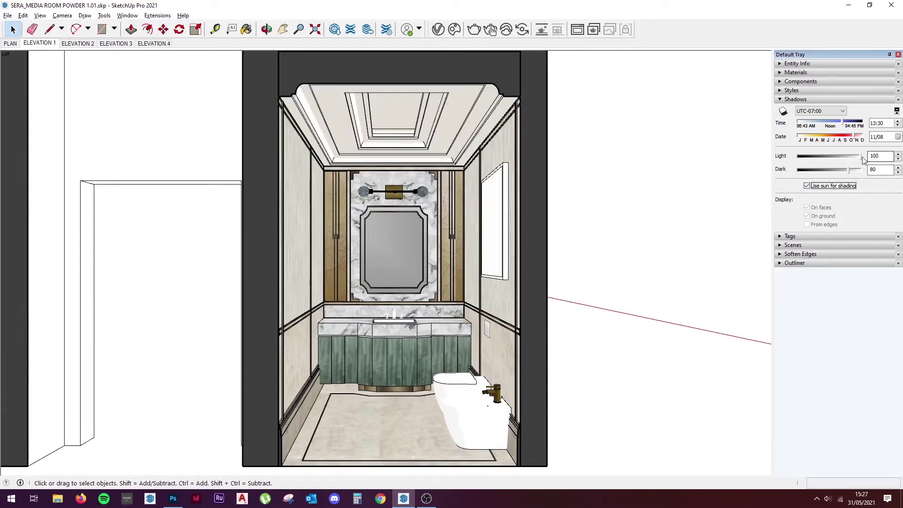
pyautogui.click(885, 157)
pyautogui.doubleClick(886, 157)
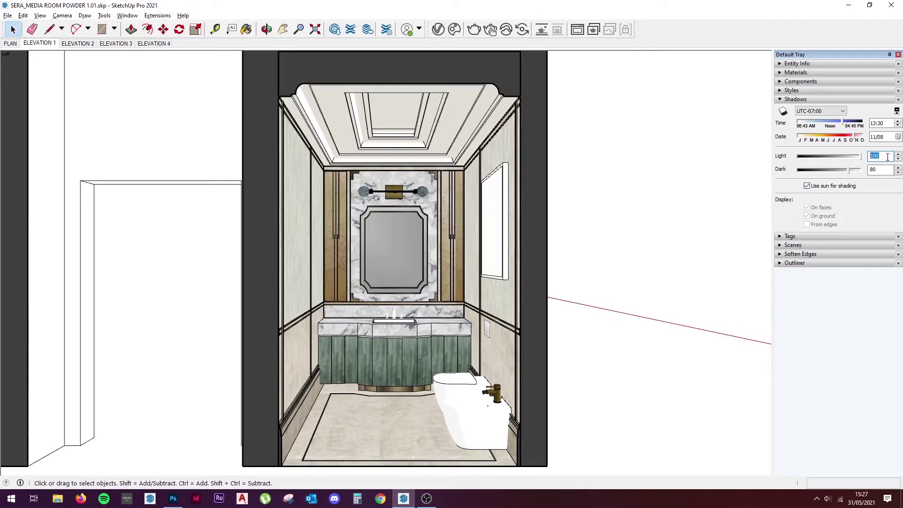
pyautogui.click(874, 169)
pyautogui.write('90')
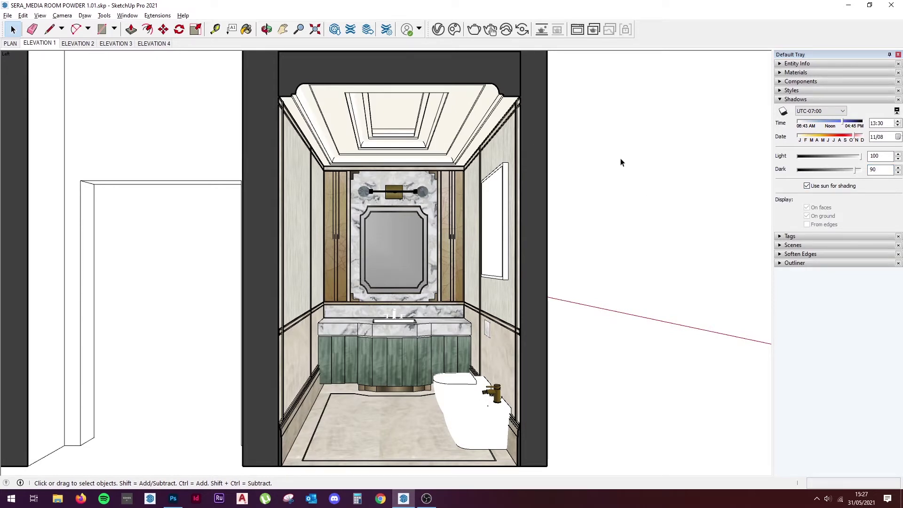
# Set the shadow time to 11:37 and the date to 06/14.
pyautogui.moveTo(841, 125); pyautogui.dragTo(802, 119)
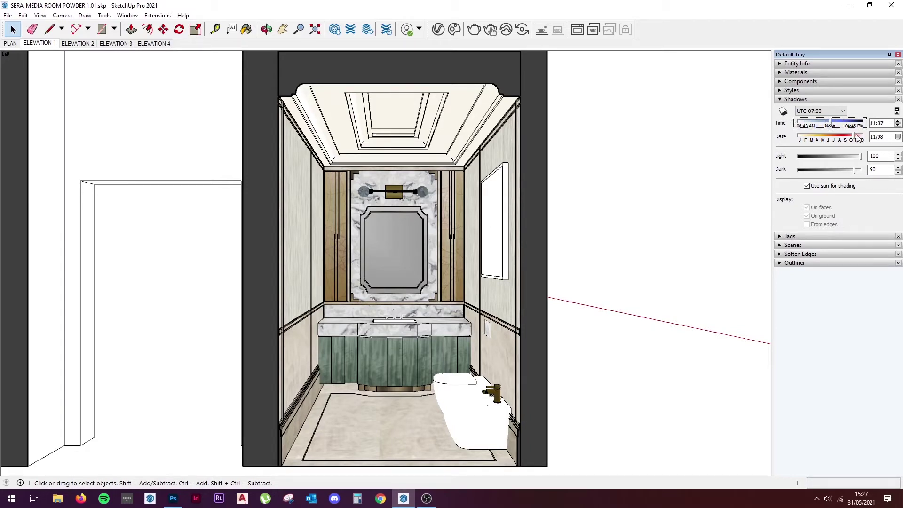
pyautogui.moveTo(856, 139); pyautogui.dragTo(824, 134)
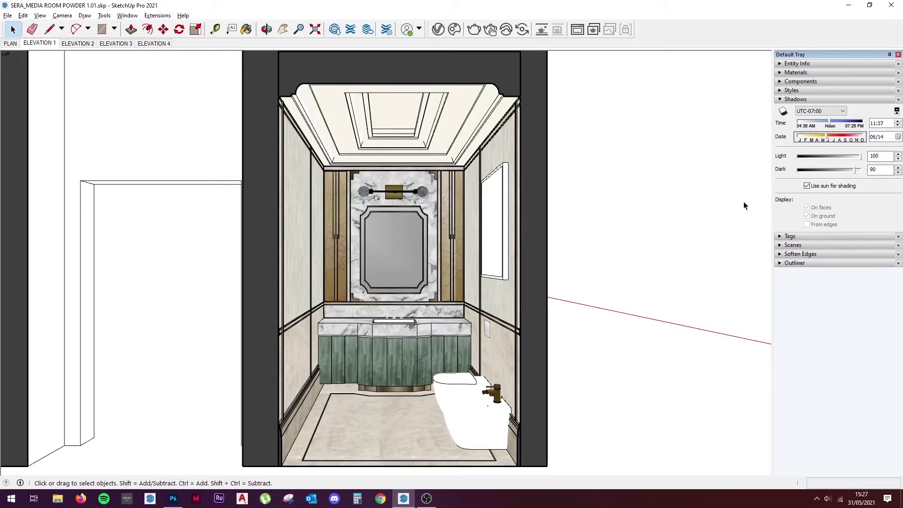
pyautogui.click(41, 16)
pyautogui.moveTo(61, 149)
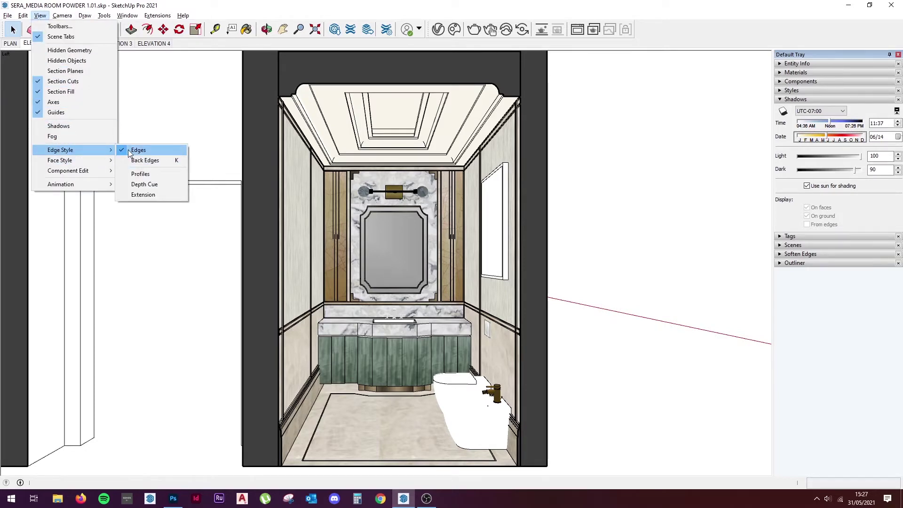
# Hide edges and export SERA_MEDIA ROOM POWDER 1.jpg at 5442 × 3000 pixels.
pyautogui.click(130, 153)
pyautogui.click(7, 16)
pyautogui.moveTo(25, 185)
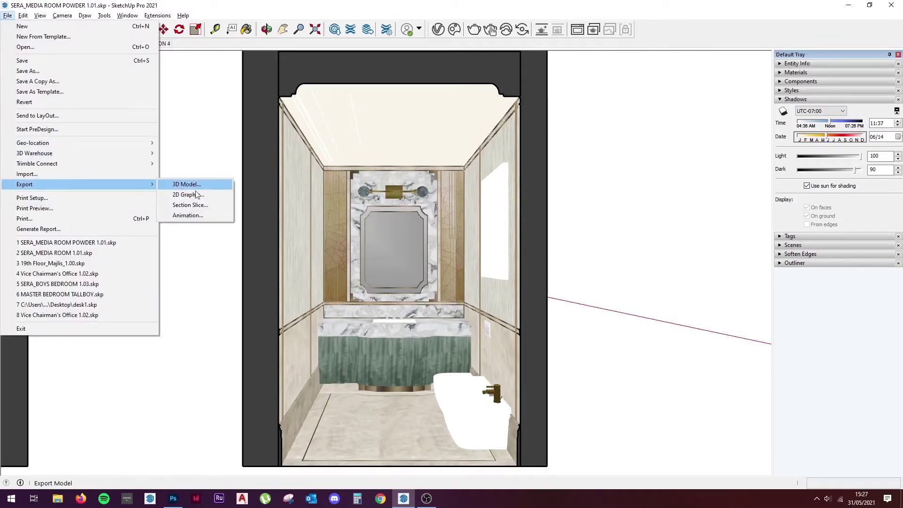
pyautogui.click(207, 196)
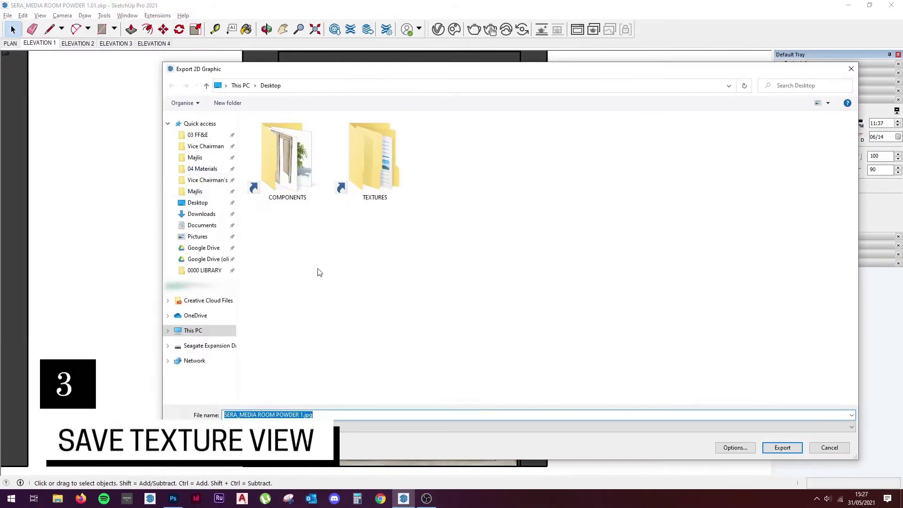
pyautogui.click(494, 415)
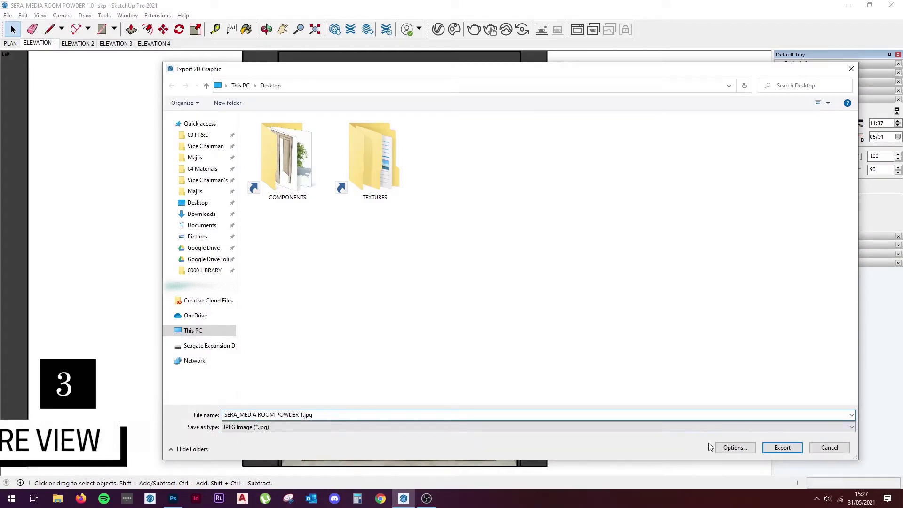
pyautogui.click(726, 450)
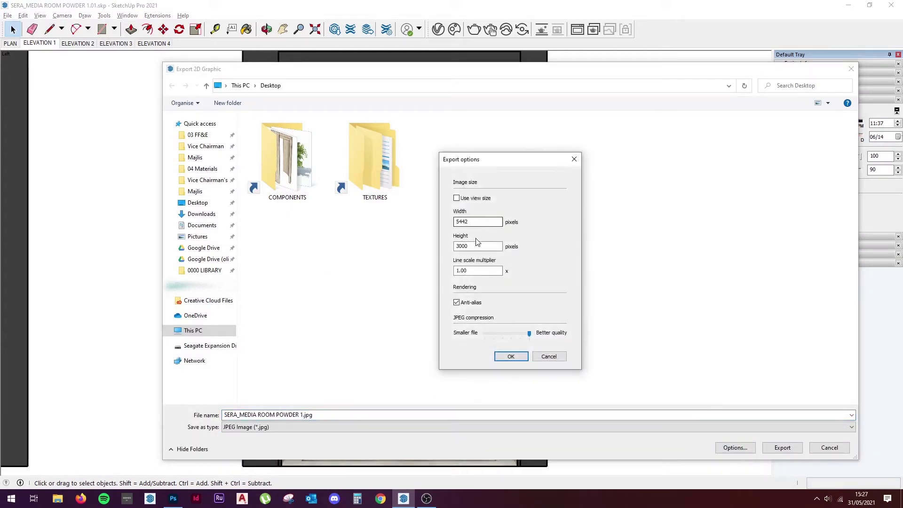
pyautogui.moveTo(476, 244); pyautogui.dragTo(462, 244)
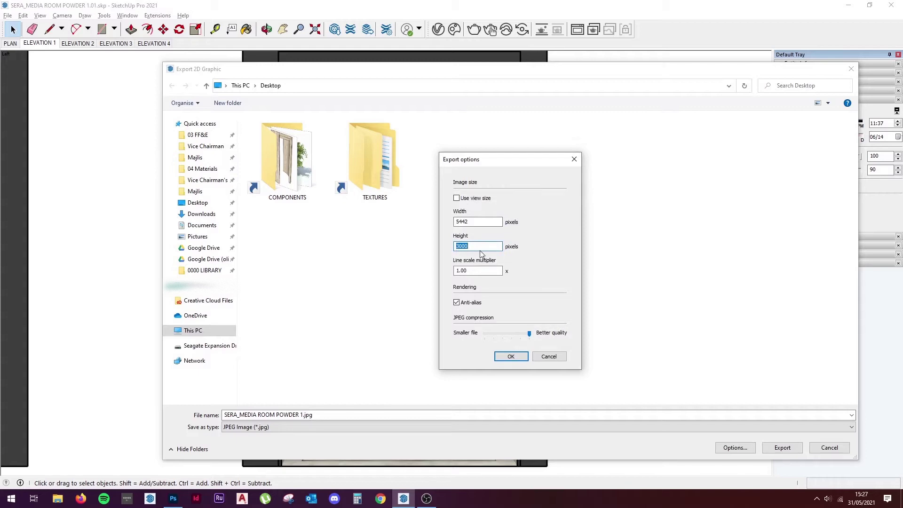
pyautogui.click(511, 357)
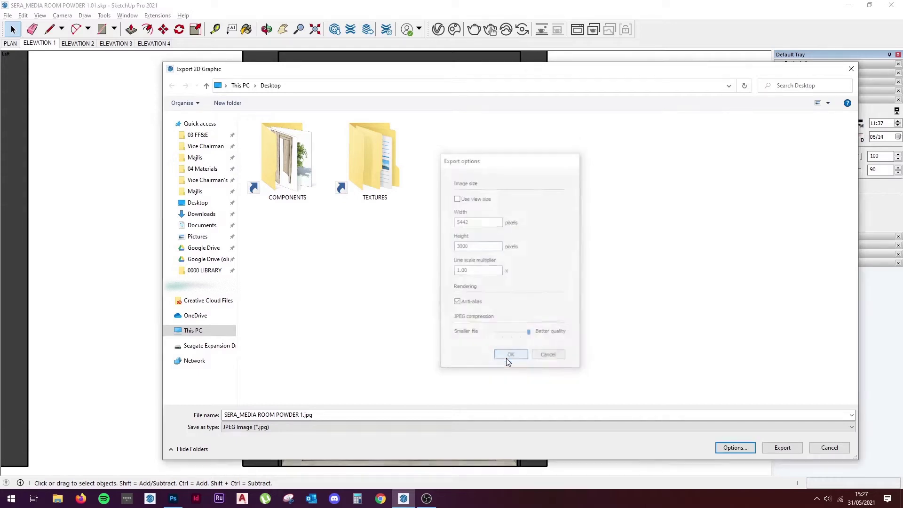
pyautogui.click(771, 445)
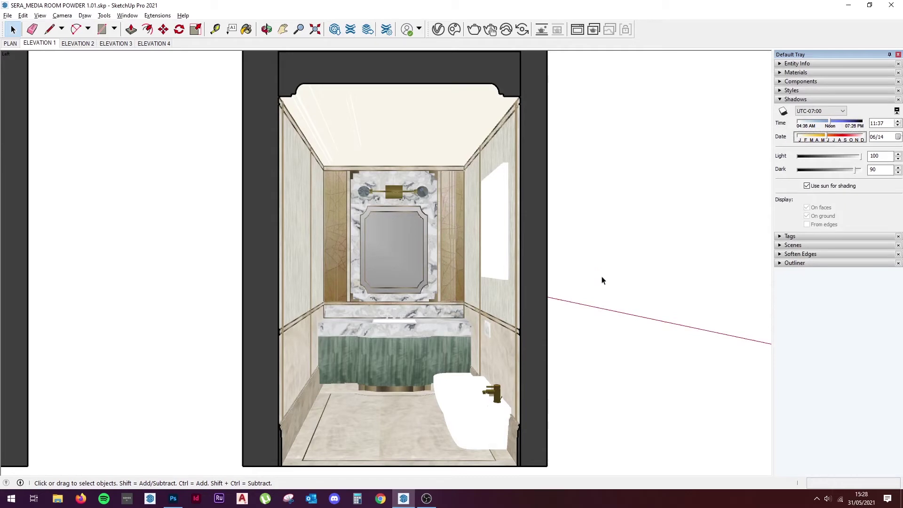
# Apply the Pen Loose style from the Sketchy Edges collection and toggle section plane display.
pyautogui.click(780, 90)
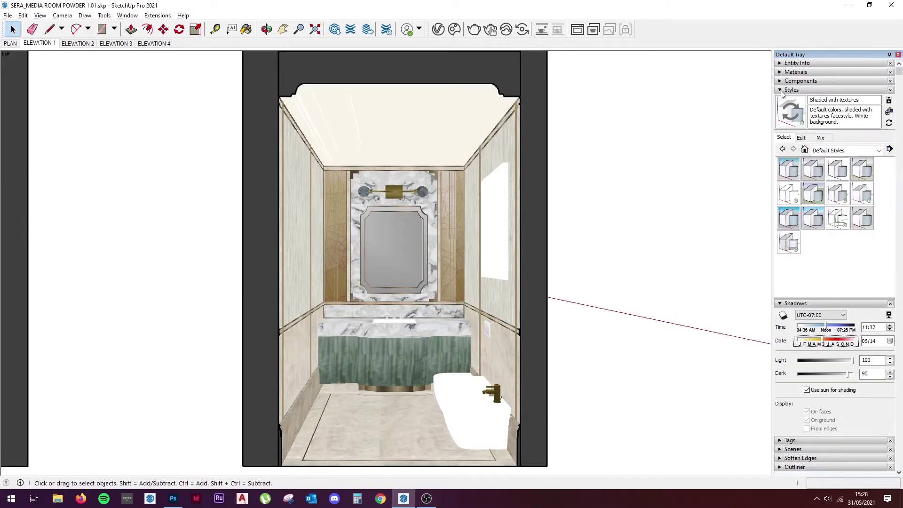
pyautogui.click(855, 151)
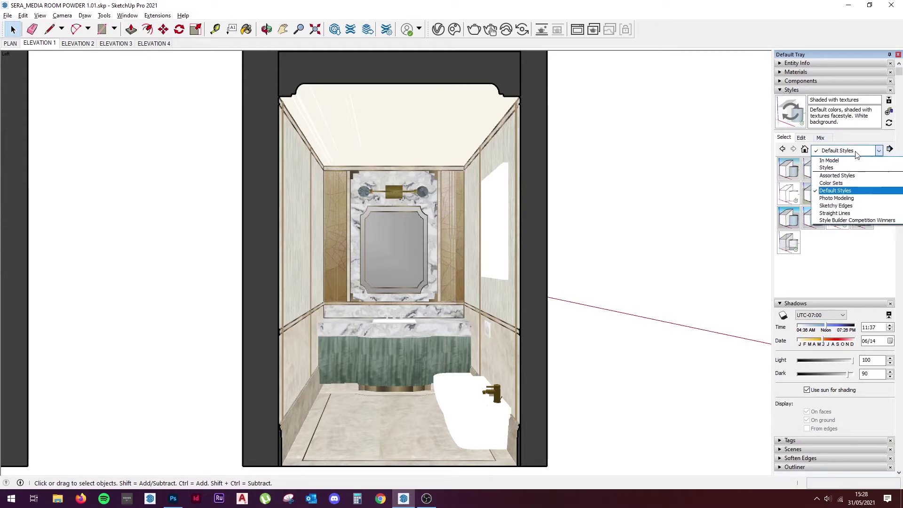
pyautogui.click(857, 205)
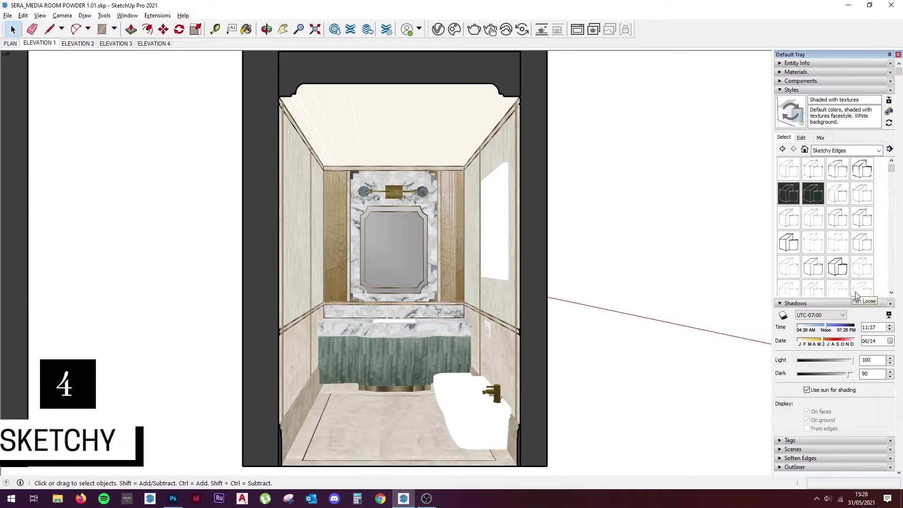
pyautogui.scroll(-2, 868, 290)
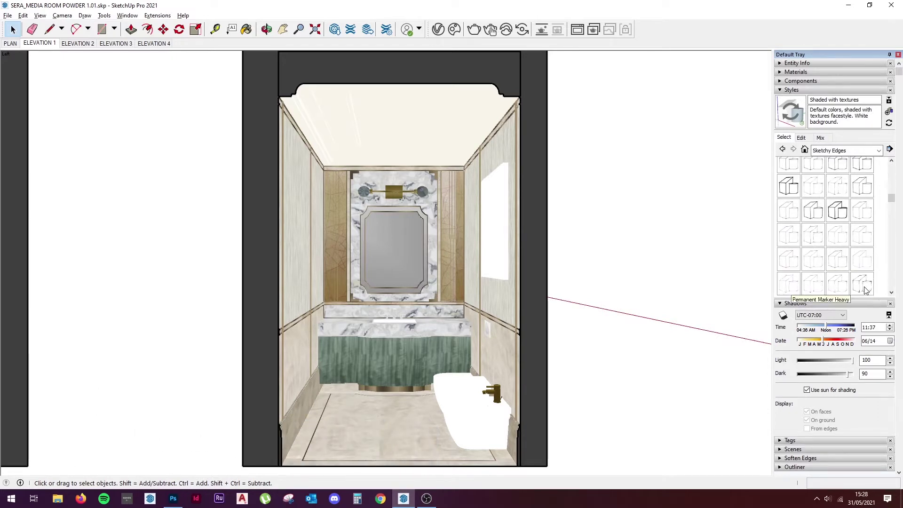
pyautogui.click(860, 240)
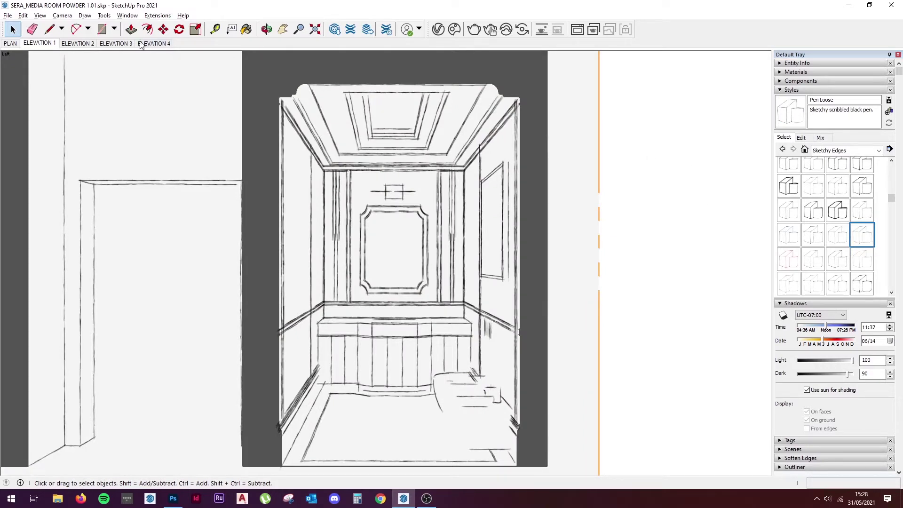
pyautogui.click(40, 15)
pyautogui.click(80, 75)
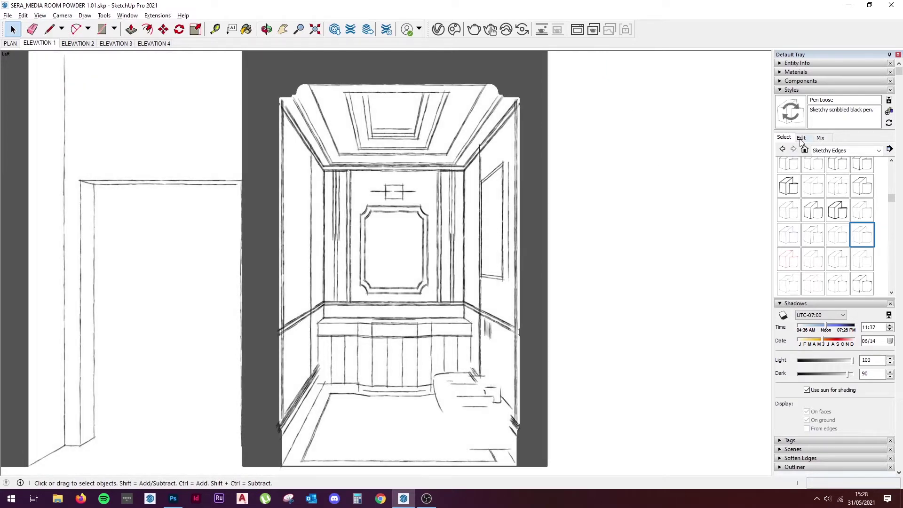
# Turn on profile edges and raise the sketchy Level of Detail to maximum.
pyautogui.click(801, 139)
pyautogui.click(783, 185)
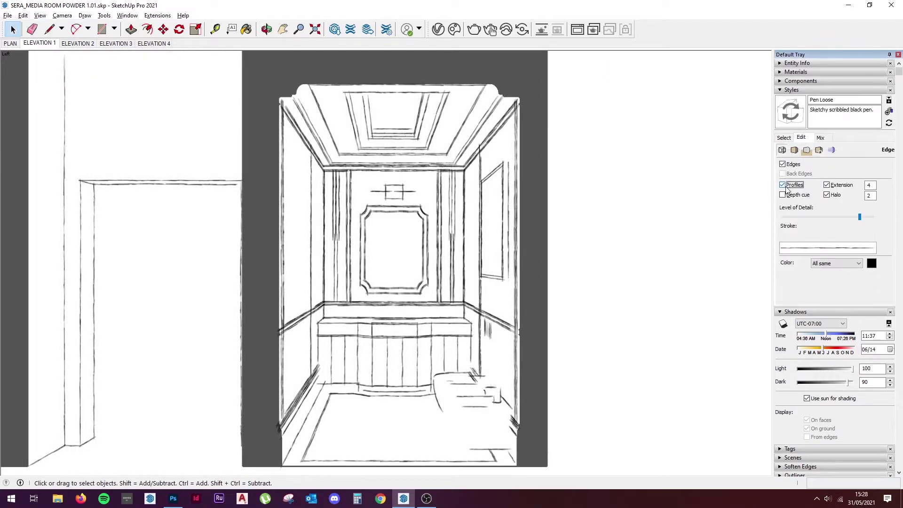
pyautogui.moveTo(864, 221); pyautogui.dragTo(873, 219)
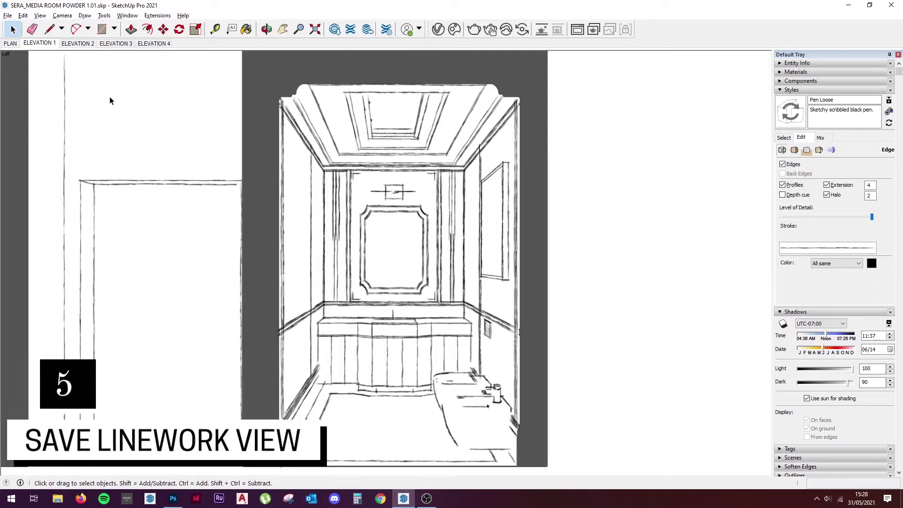
# Export the linework view as SERA_MEDIA ROOM POWDER 2.jpg at 5442 × 3000 pixels.
pyautogui.click(7, 15)
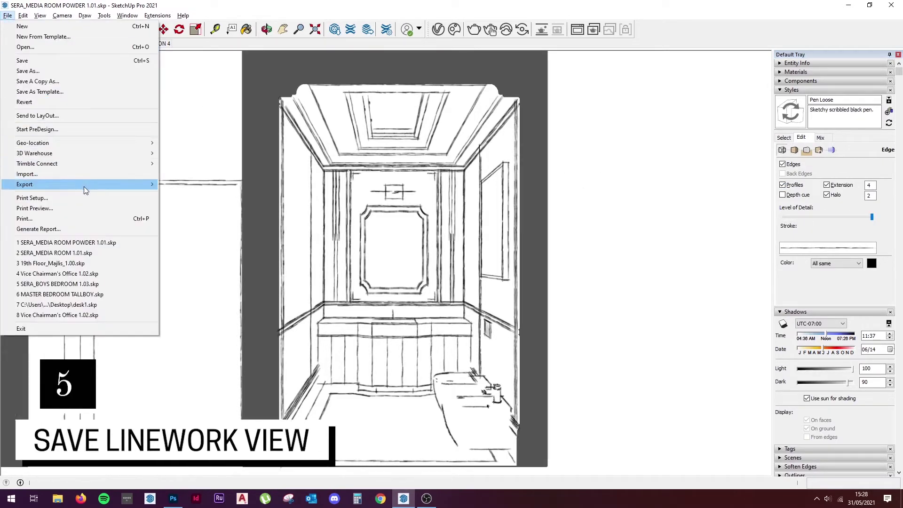
pyautogui.moveTo(24, 185)
pyautogui.click(185, 198)
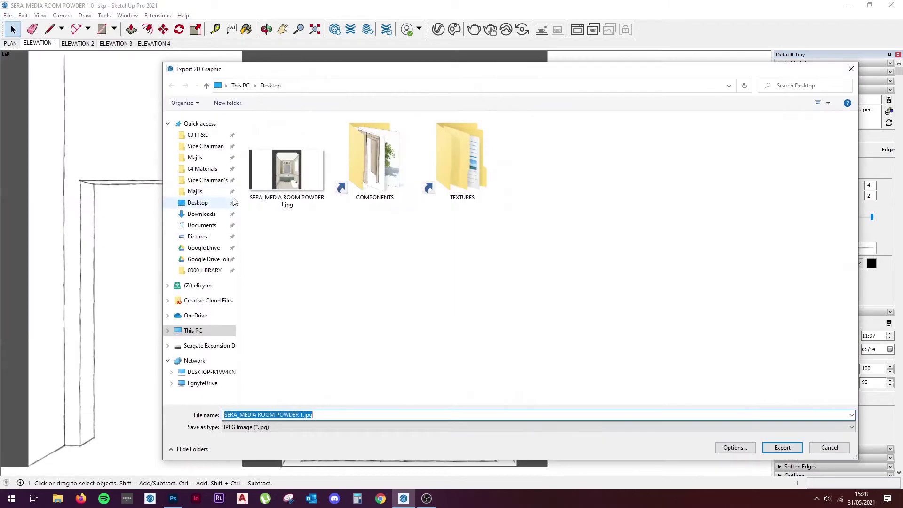
pyautogui.click(301, 415)
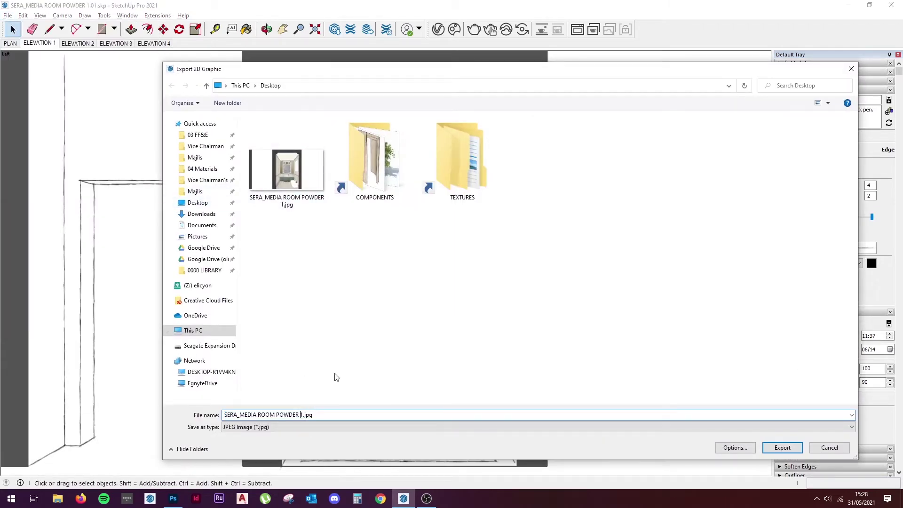
pyautogui.write('2')
pyautogui.click(731, 448)
pyautogui.doubleClick(484, 246)
pyautogui.click(510, 355)
pyautogui.click(782, 447)
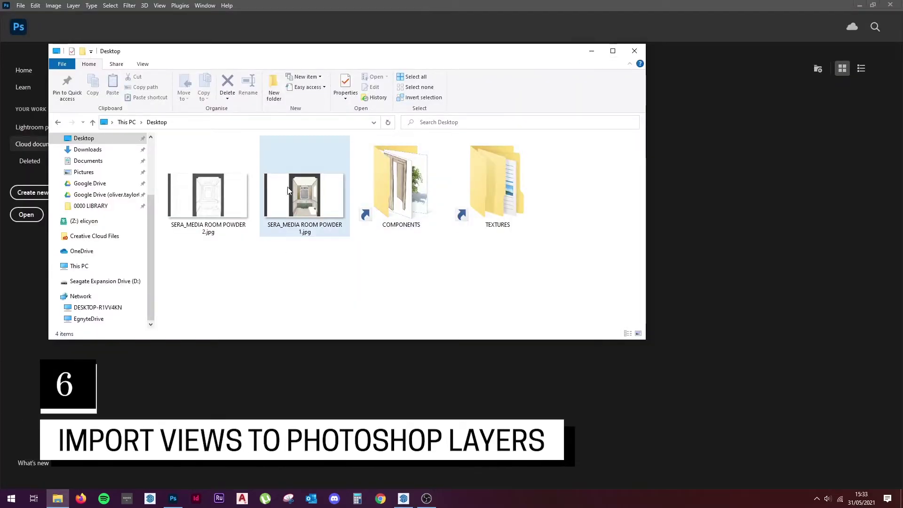
# Open POWDER 1.jpg in Photoshop and place POWDER 2.jpg on top of it.
pyautogui.click(288, 187)
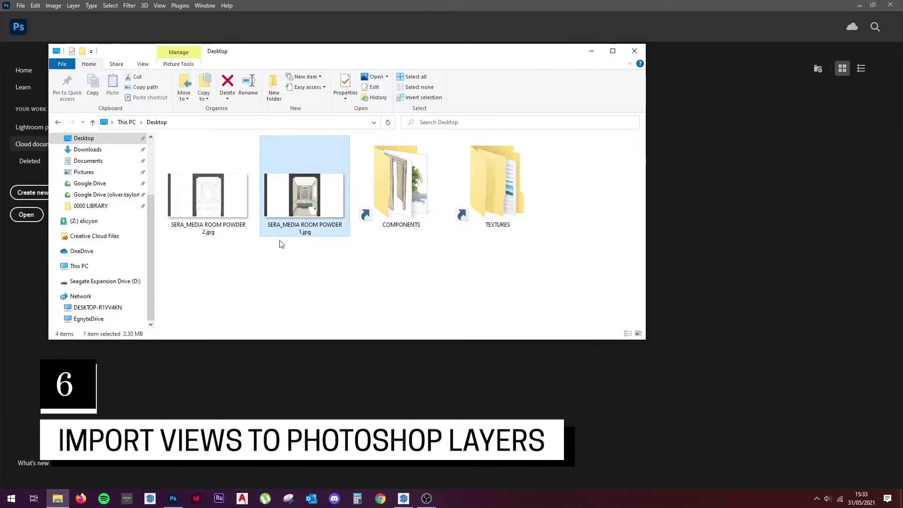
pyautogui.click(197, 206)
pyautogui.click(279, 225)
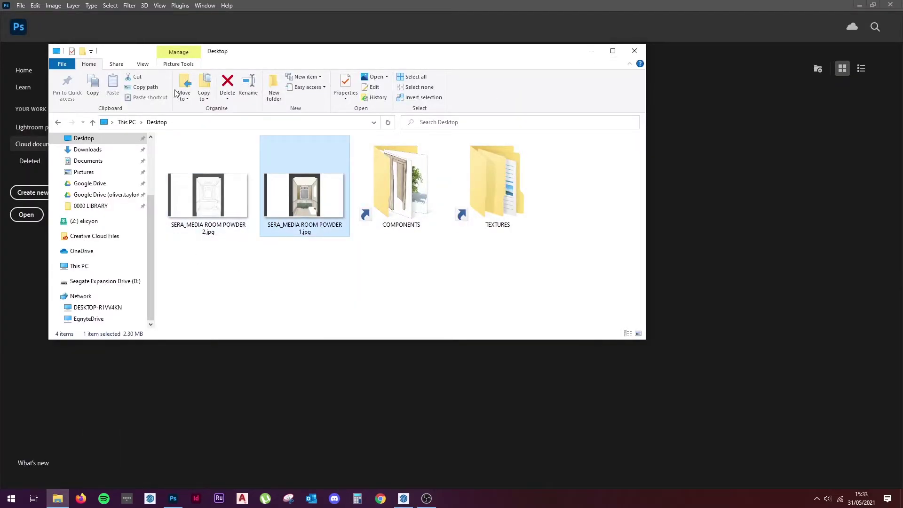
pyautogui.moveTo(297, 189); pyautogui.dragTo(377, 407)
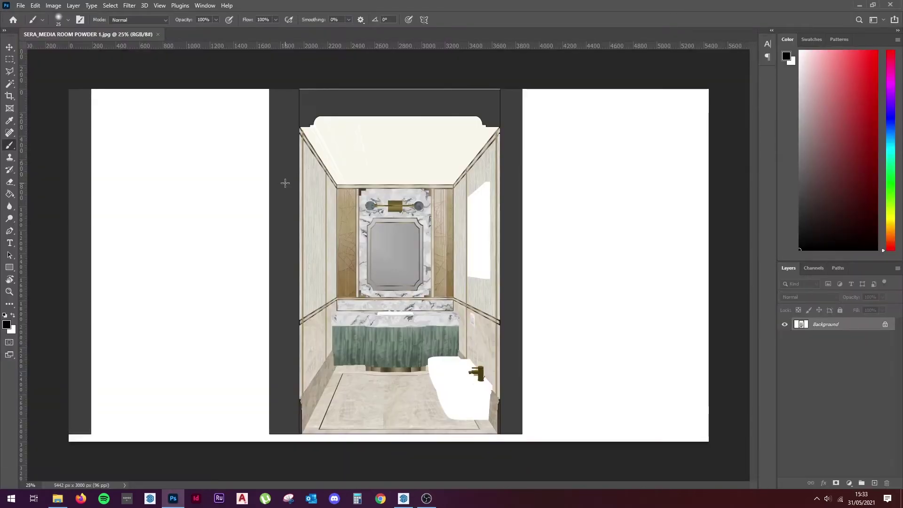
pyautogui.click(58, 498)
pyautogui.click(207, 232)
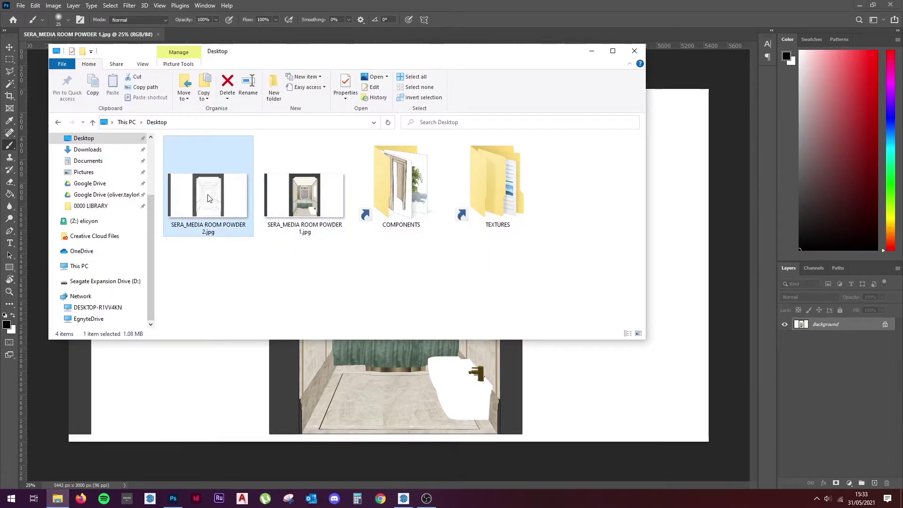
pyautogui.moveTo(208, 198); pyautogui.dragTo(225, 368)
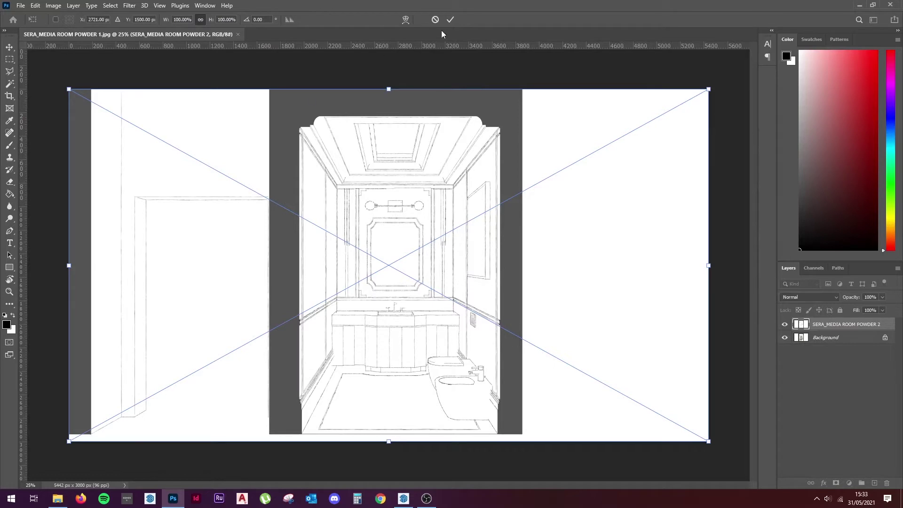
pyautogui.click(451, 20)
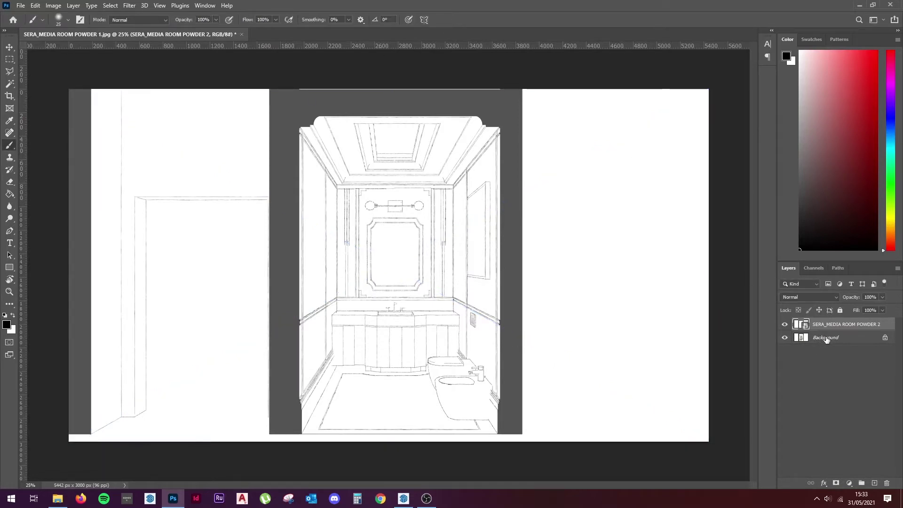
# Duplicate the Background layer as TEXTURES and rename the placed layer LINEWORK.
pyautogui.click(826, 339)
pyautogui.rightClick(825, 339)
pyautogui.click(838, 359)
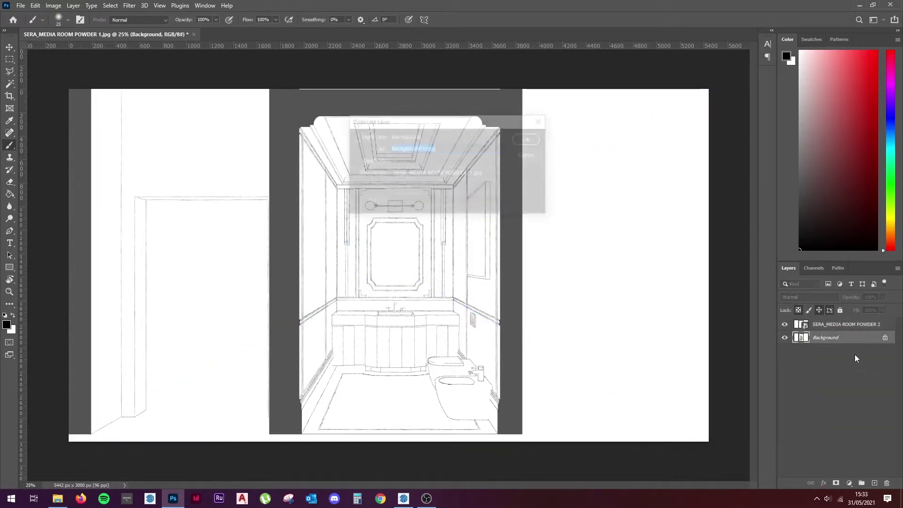
pyautogui.click(526, 139)
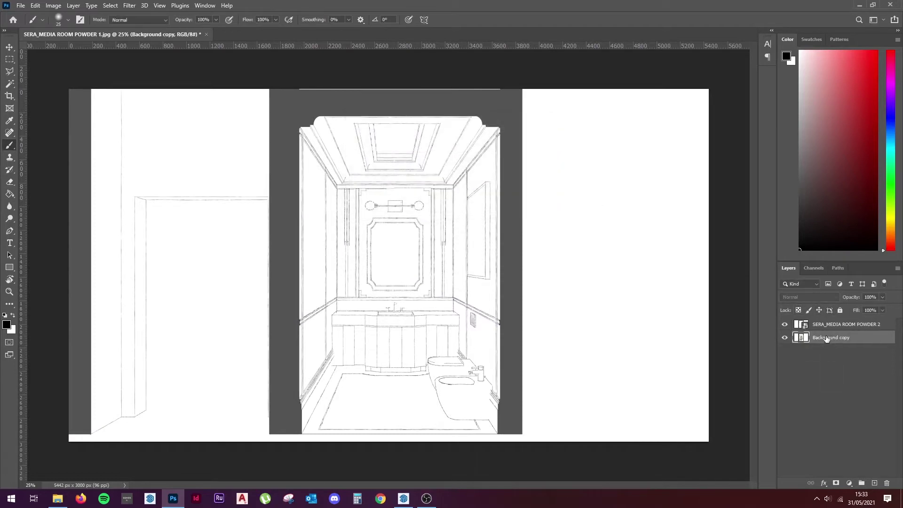
pyautogui.doubleClick(827, 338)
pyautogui.write('TEXTURES')
pyautogui.press('Return')
pyautogui.doubleClick(839, 326)
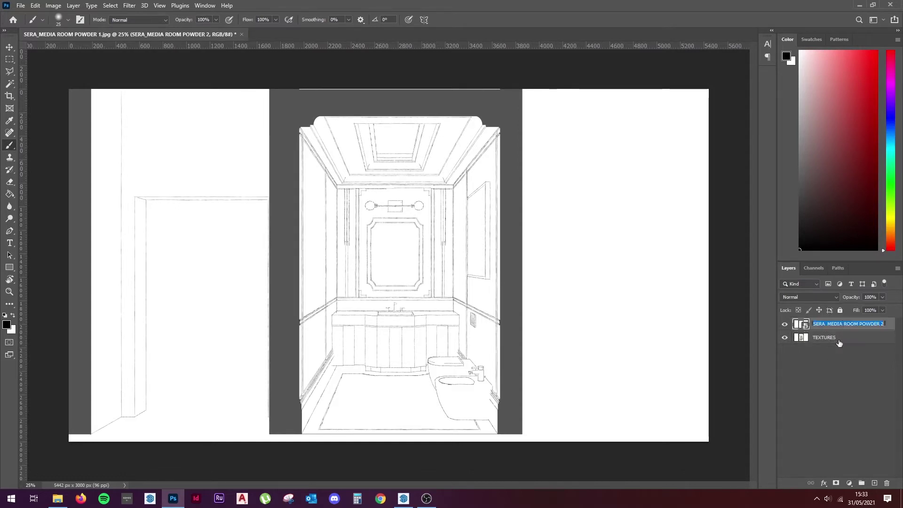
pyautogui.write('LINEWORK')
pyautogui.press('Return')
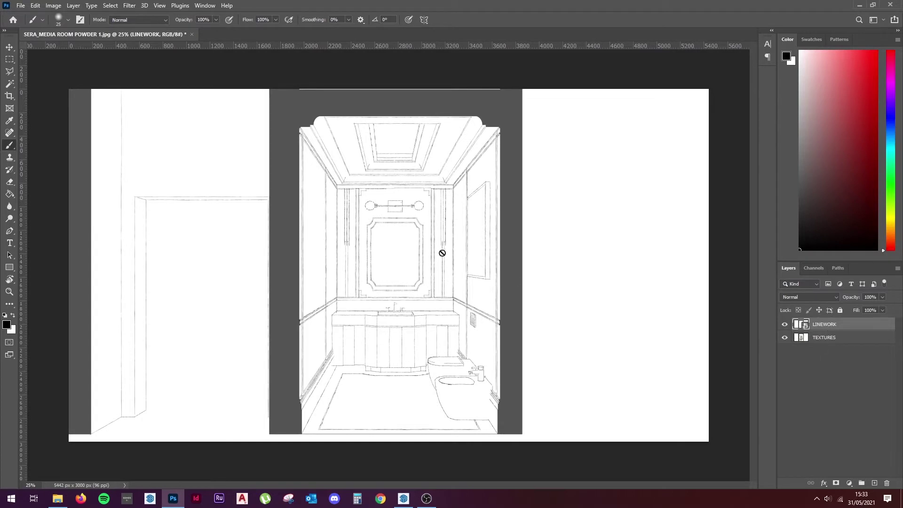
# Toggle LINEWORK visibility to compare, then set its blend mode to Multiply.
pyautogui.click(11, 45)
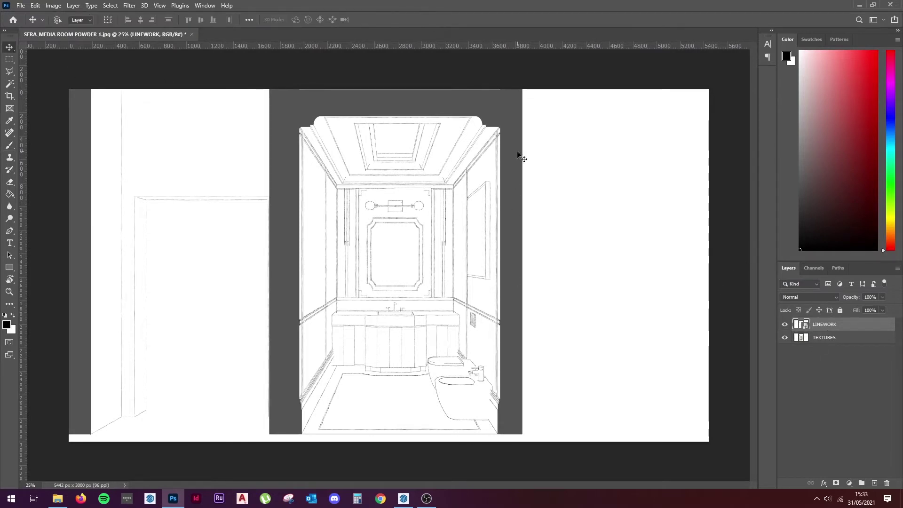
pyautogui.press('w')
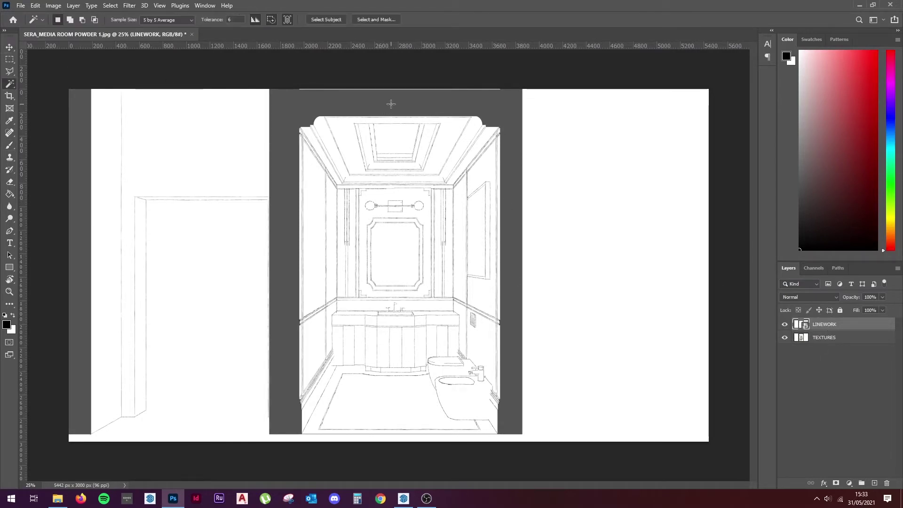
pyautogui.click(784, 323)
pyautogui.click(784, 323)
pyautogui.click(784, 323)
pyautogui.click(818, 296)
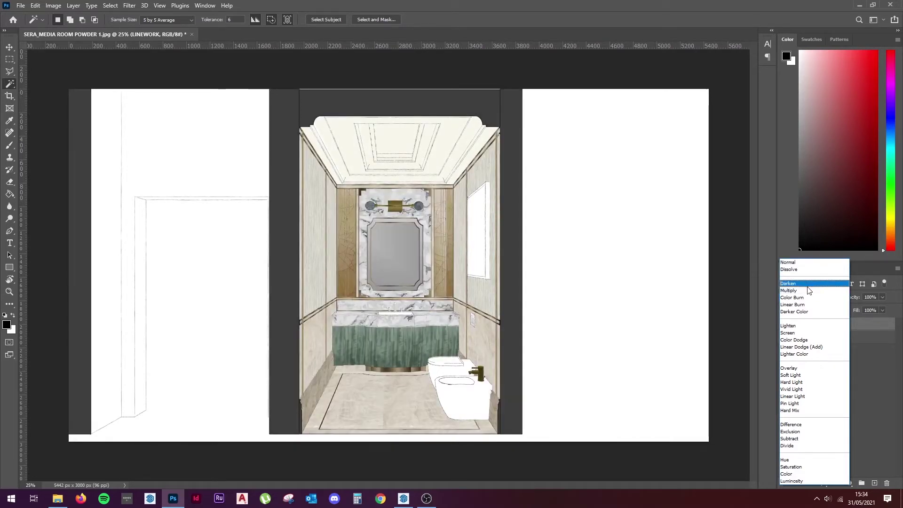
pyautogui.click(809, 290)
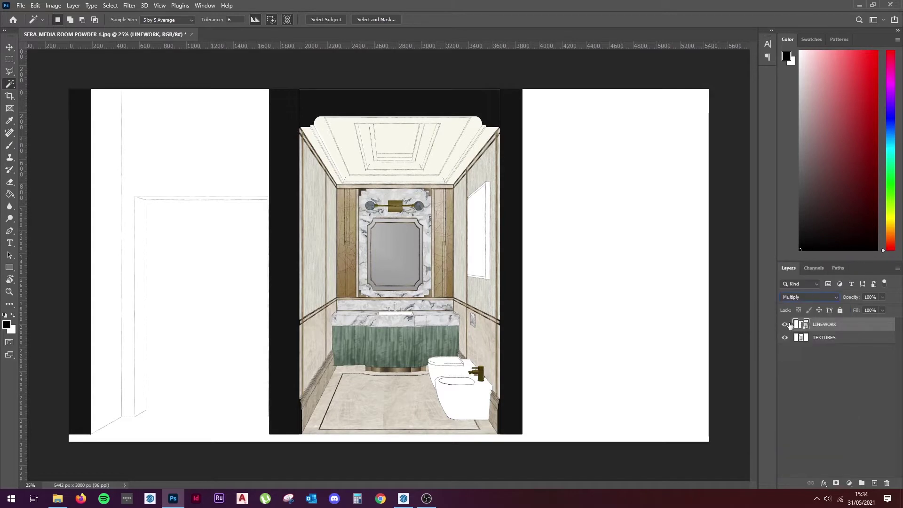
# Zoom in on the wood panel beside the mirror, comparing the view with and without linework.
pyautogui.click(789, 325)
pyautogui.click(788, 325)
pyautogui.click(786, 325)
pyautogui.click(9, 47)
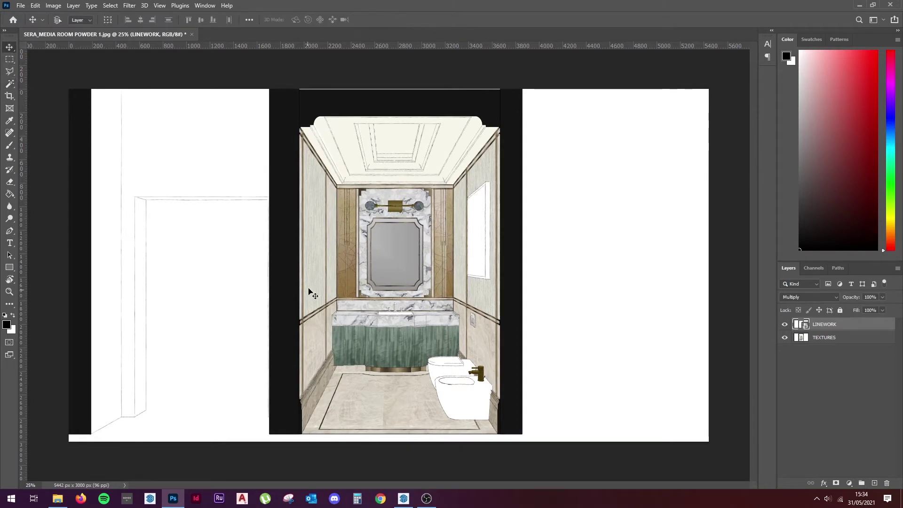
pyautogui.moveTo(334, 286); pyautogui.dragTo(507, 285)
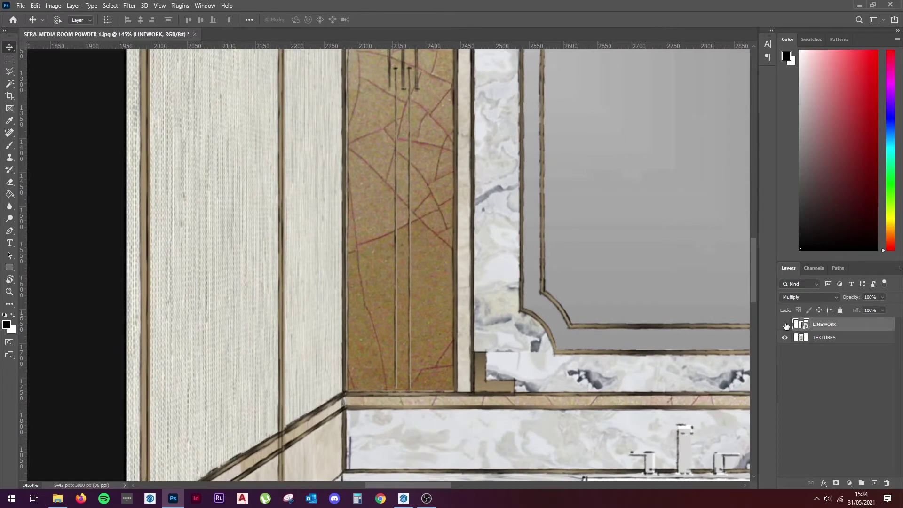
pyautogui.click(785, 324)
pyautogui.click(785, 324)
pyautogui.moveTo(494, 282); pyautogui.dragTo(311, 279)
# Duplicate LINEWORK into a LINEWORK copy layer and check the bolder lines on the vanity.
pyautogui.rightClick(849, 323)
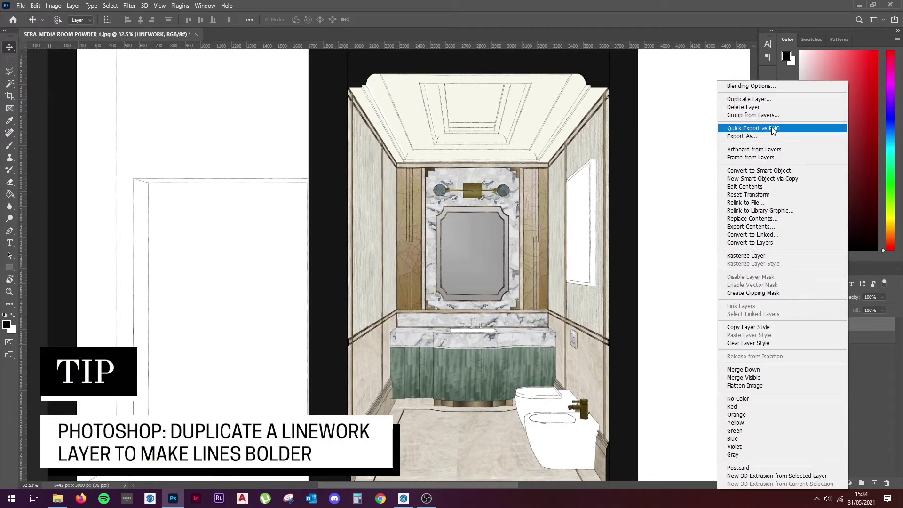
pyautogui.click(781, 100)
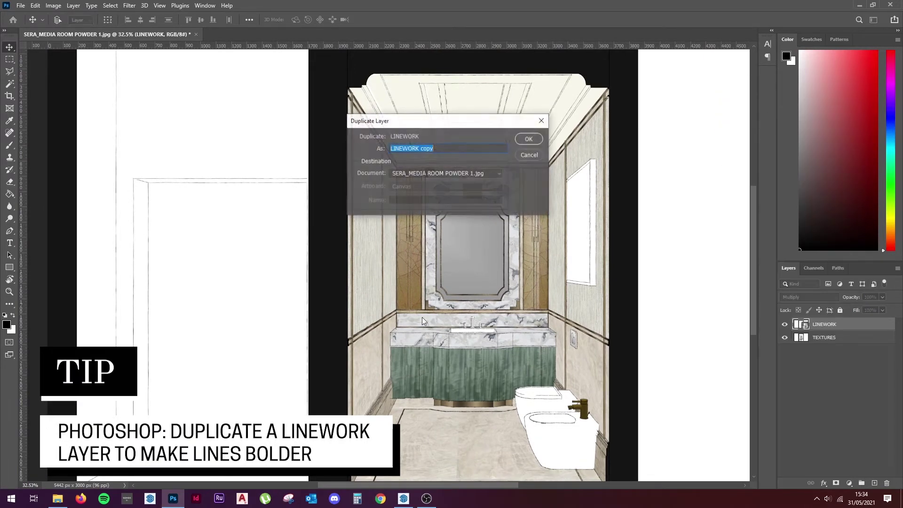
pyautogui.click(532, 137)
pyautogui.moveTo(453, 221); pyautogui.dragTo(457, 302)
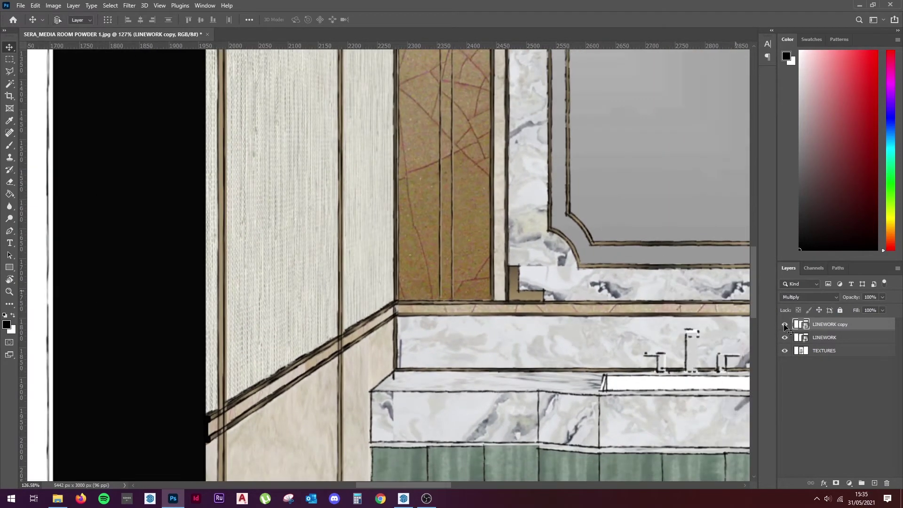
pyautogui.click(784, 324)
# Merge both linework layers into one and set it to Multiply.
pyautogui.keyDown('shift'); pyautogui.click(851, 338); pyautogui.keyUp('shift')
pyautogui.rightClick(852, 336)
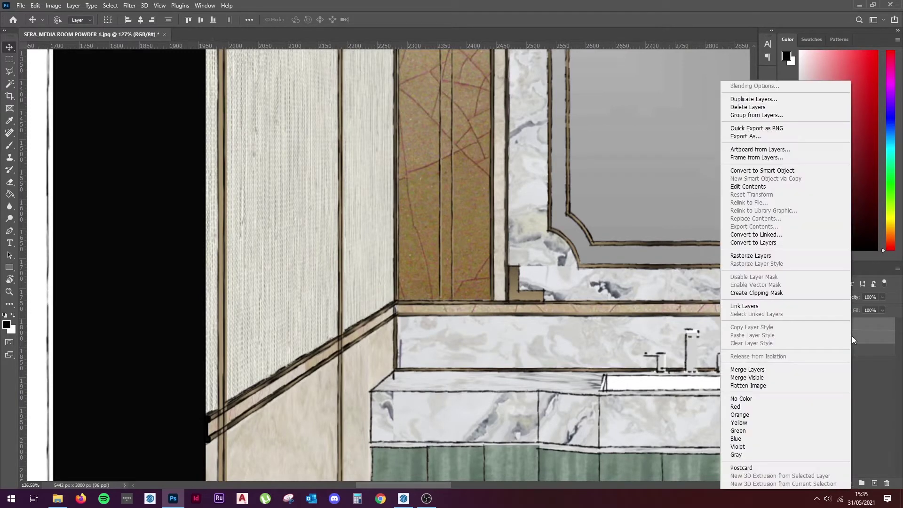
pyautogui.click(761, 370)
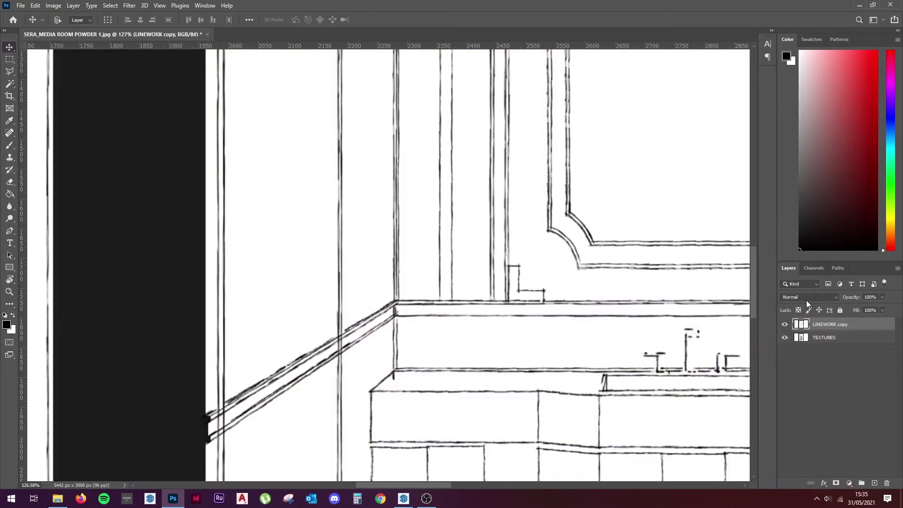
pyautogui.click(811, 298)
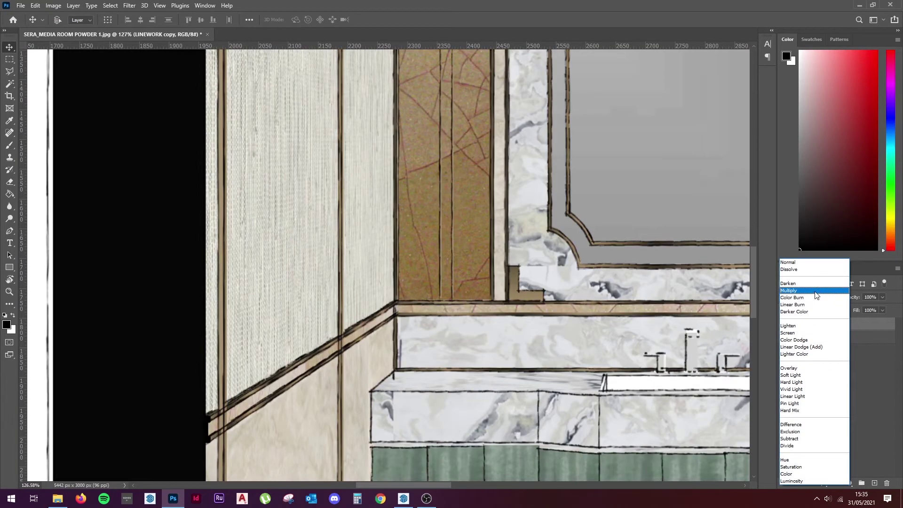
pyautogui.click(816, 292)
pyautogui.scroll(-10, 422, 303)
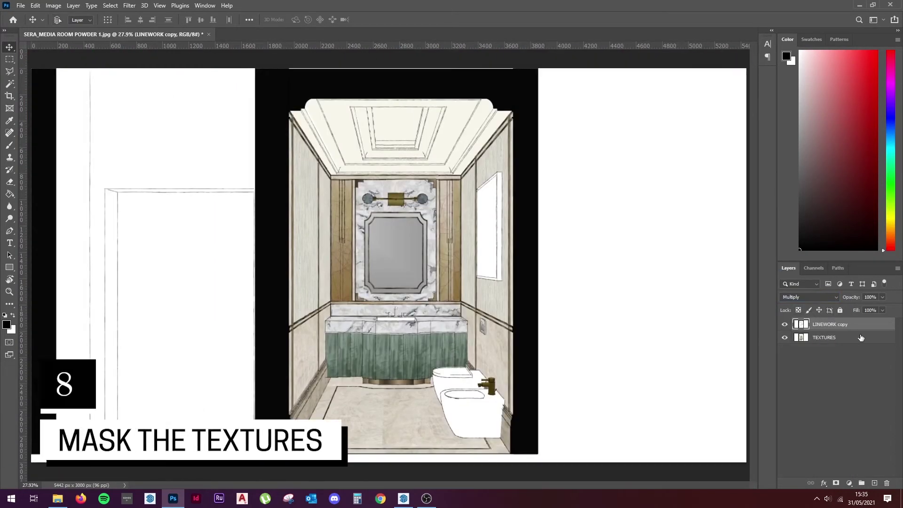
# Add a layer mask to TEXTURES and set up a larger black brush.
pyautogui.click(860, 337)
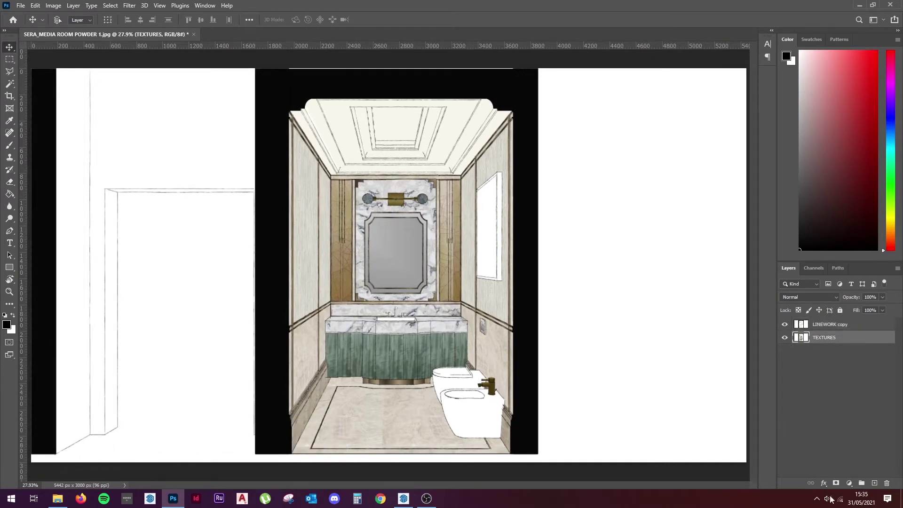
pyautogui.click(837, 482)
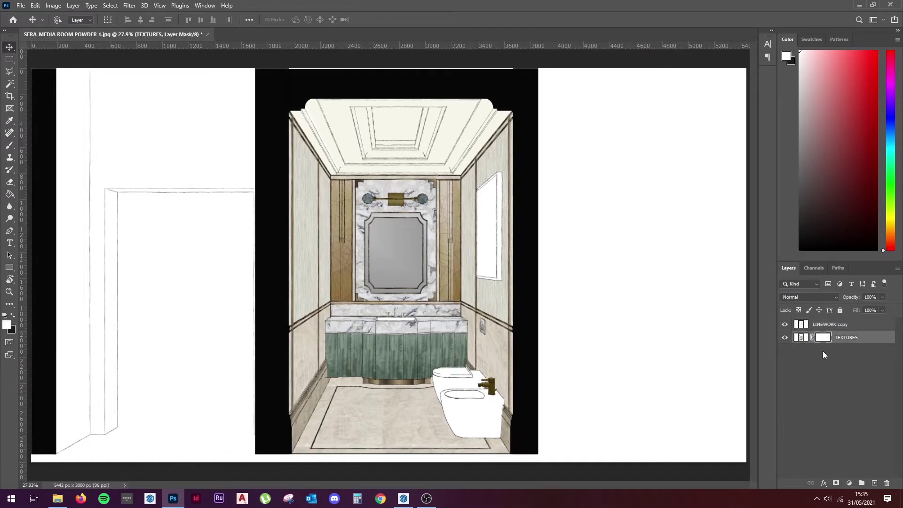
pyautogui.click(9, 146)
pyautogui.rightClick(180, 145)
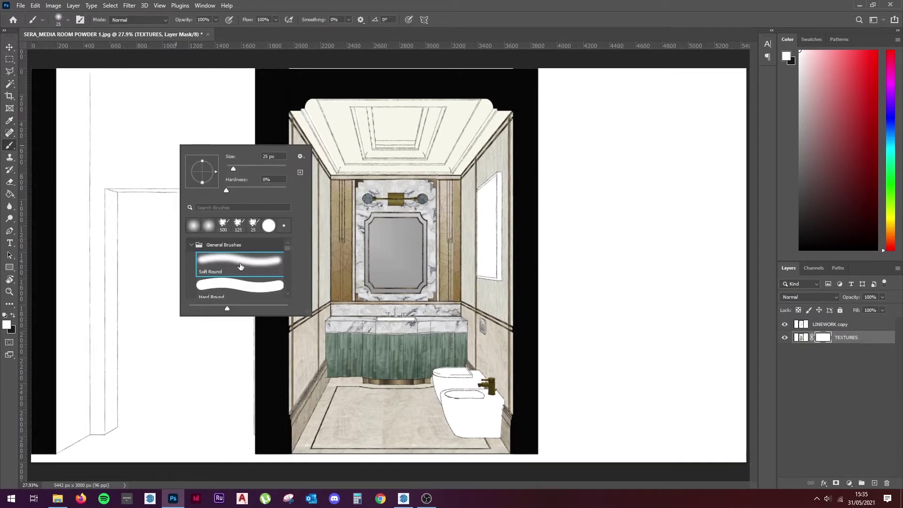
pyautogui.moveTo(225, 168); pyautogui.dragTo(256, 169)
pyautogui.press('Return')
pyautogui.press('z')
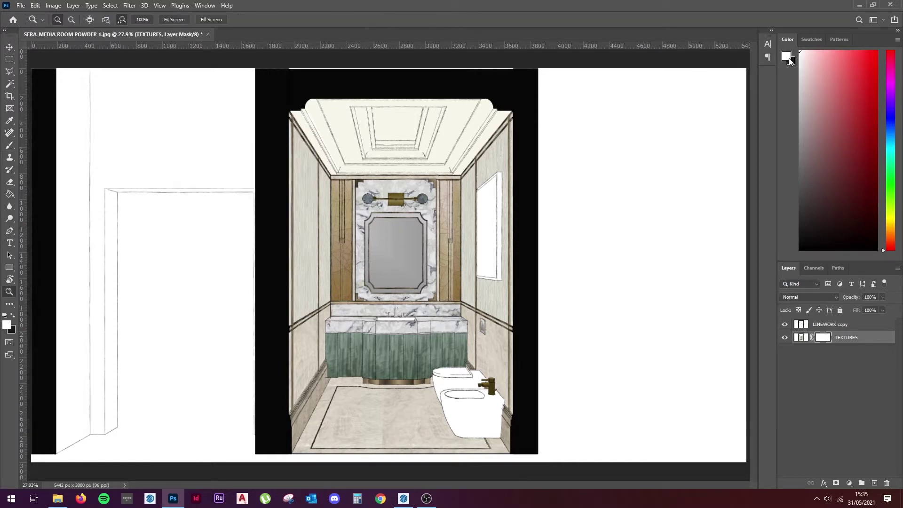
pyautogui.press('x')
pyautogui.press('b')
# After undoing test streaks, fade the texture along the lower-left floor and wall edges.
pyautogui.moveTo(482, 172); pyautogui.dragTo(455, 381)
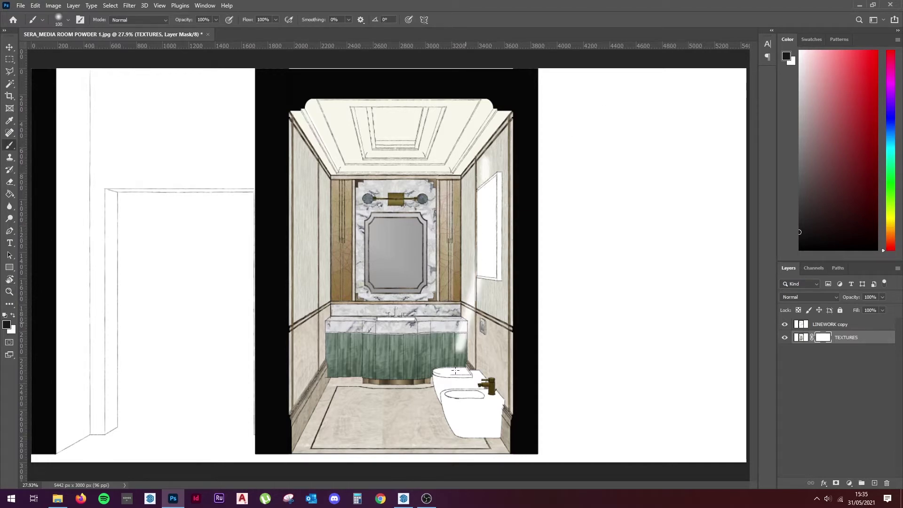
pyautogui.moveTo(458, 191)
pyautogui.mouseDown()
pyautogui.moveTo(346, 420)
pyautogui.moveTo(291, 340)
pyautogui.mouseUp()
pyautogui.hotkey('ctrl', 'BackSpace')
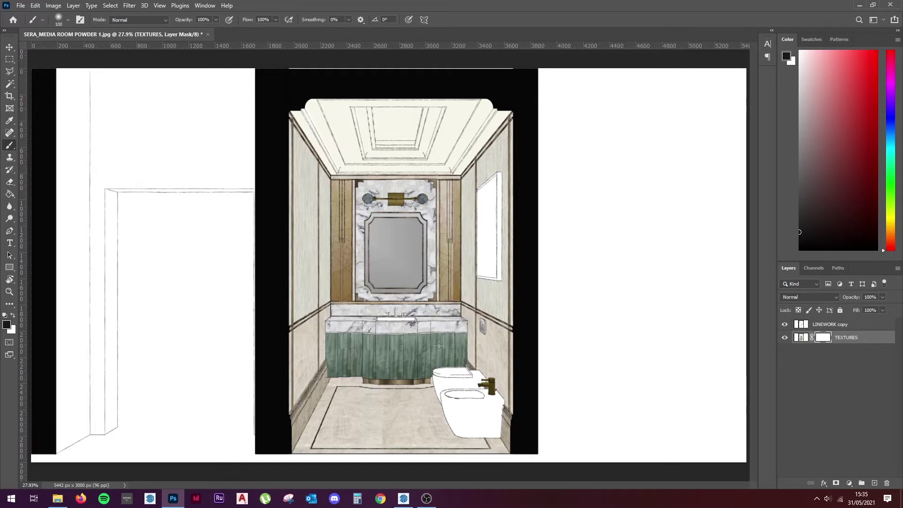
pyautogui.scroll(2, 451, 363)
pyautogui.scroll(2, 451, 363)
pyautogui.moveTo(450, 380); pyautogui.dragTo(431, 225)
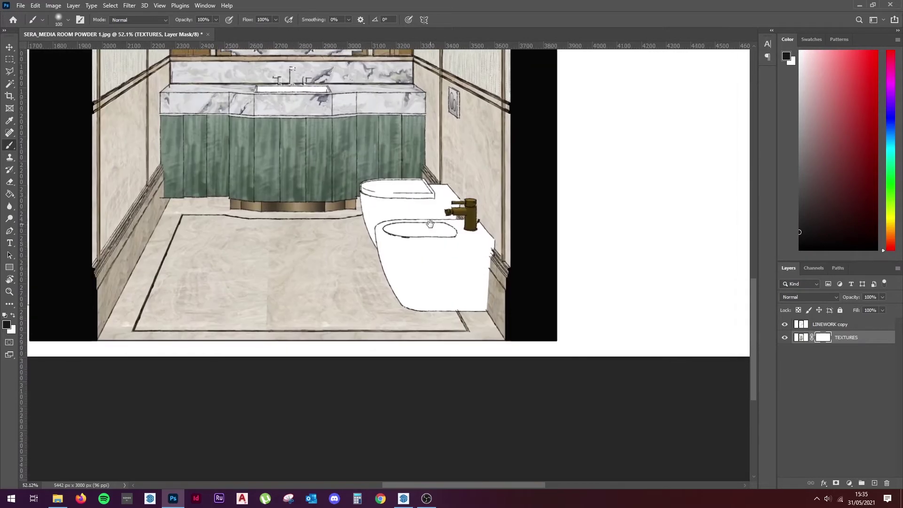
pyautogui.scroll(1, 430, 223)
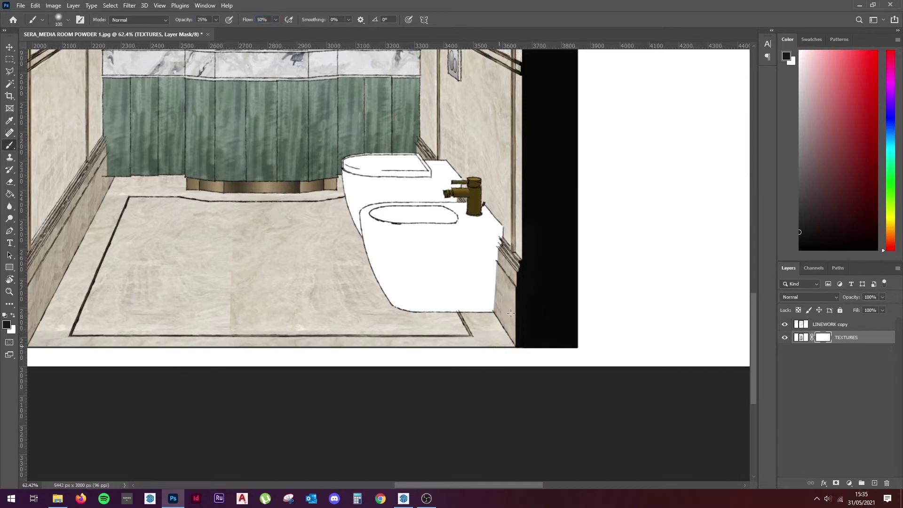
pyautogui.moveTo(99, 328); pyautogui.dragTo(63, 326)
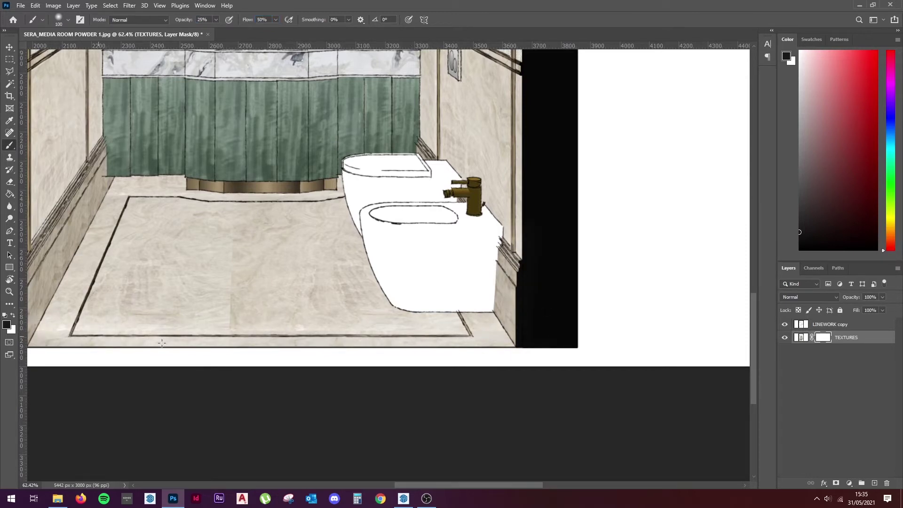
pyautogui.moveTo(298, 260); pyautogui.dragTo(385, 344)
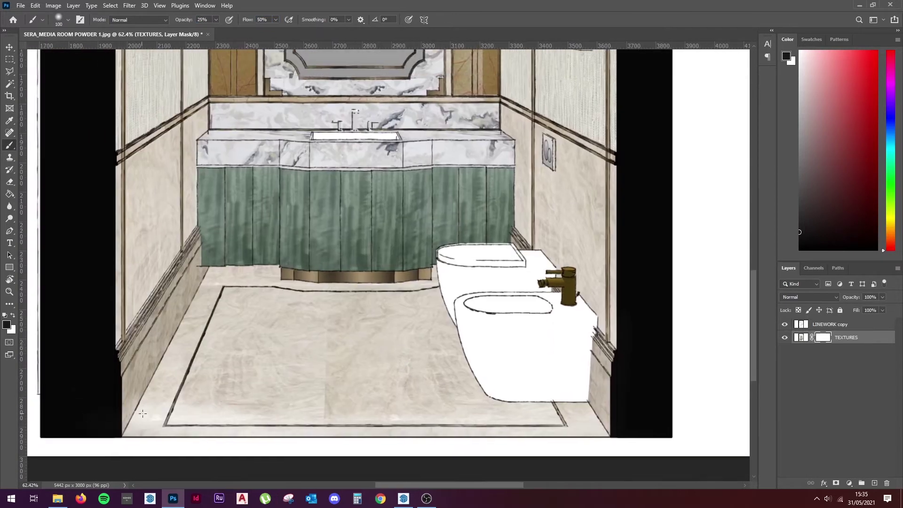
pyautogui.moveTo(132, 348); pyautogui.dragTo(110, 323)
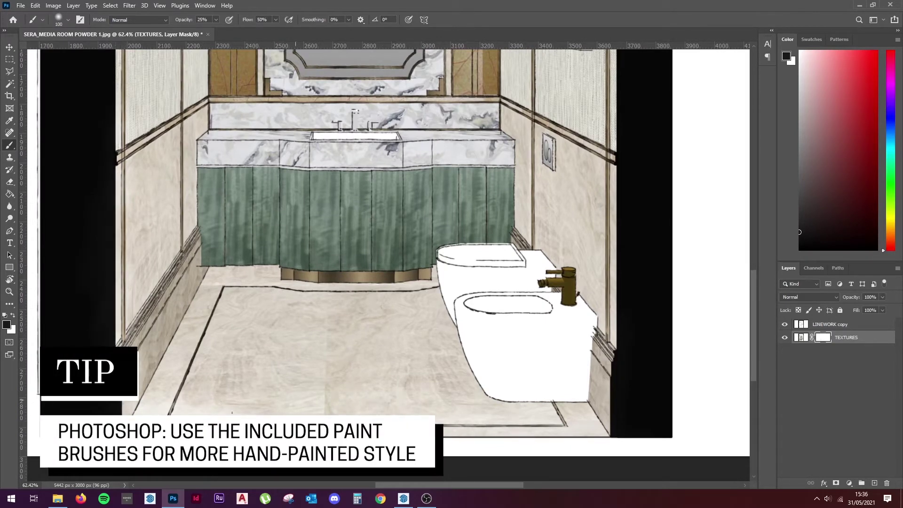
pyautogui.moveTo(210, 401)
pyautogui.mouseDown()
pyautogui.moveTo(226, 265)
pyautogui.moveTo(257, 473)
pyautogui.mouseUp()
# Fade the tops of the wood panels and both walls just below the ceiling.
pyautogui.moveTo(228, 426); pyautogui.dragTo(211, 354)
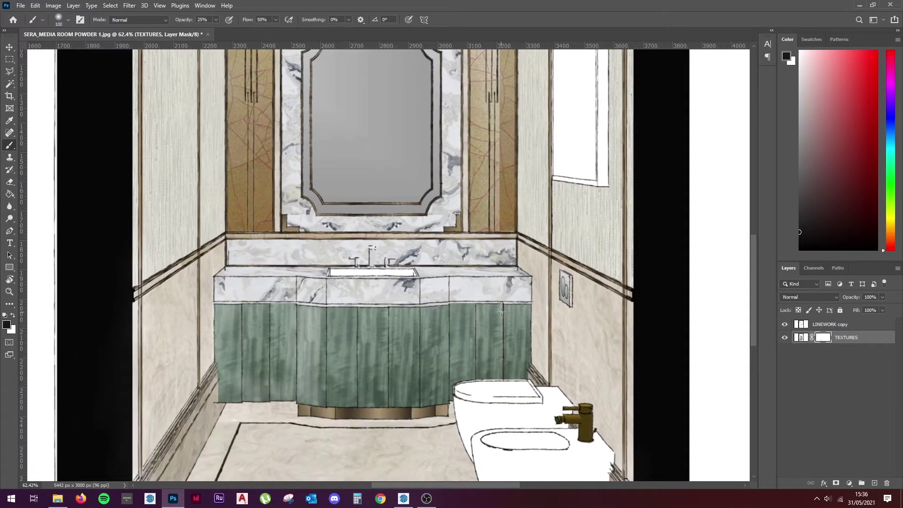
pyautogui.moveTo(243, 198); pyautogui.dragTo(238, 374)
pyautogui.moveTo(208, 201); pyautogui.dragTo(490, 162)
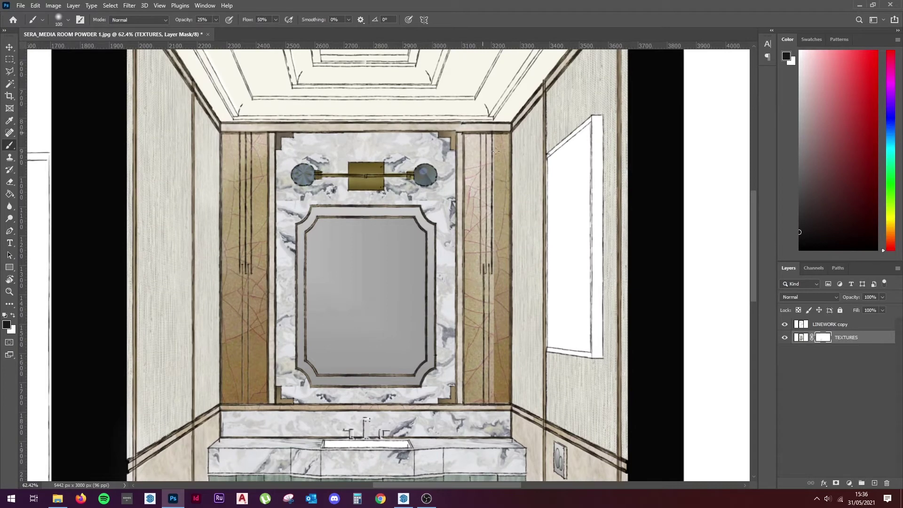
pyautogui.scroll(3, 494, 138)
pyautogui.scroll(1, 606, 116)
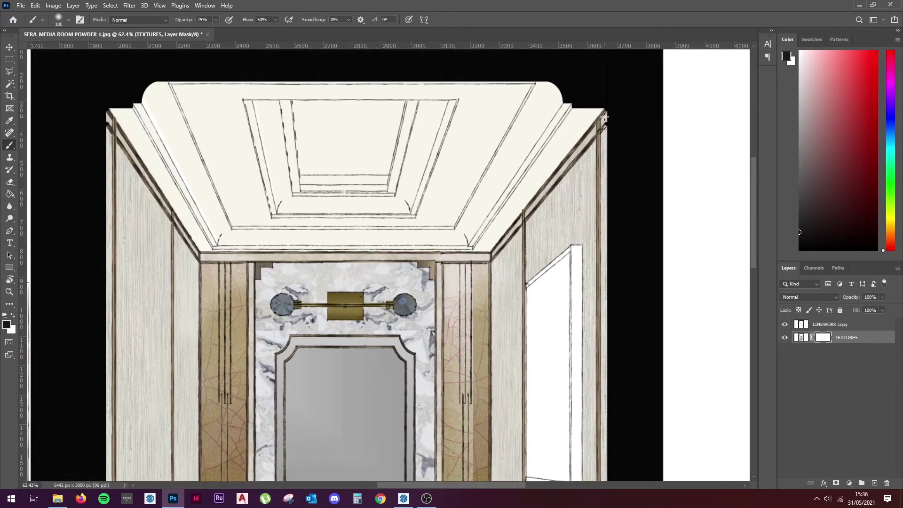
pyautogui.moveTo(605, 116); pyautogui.dragTo(597, 269)
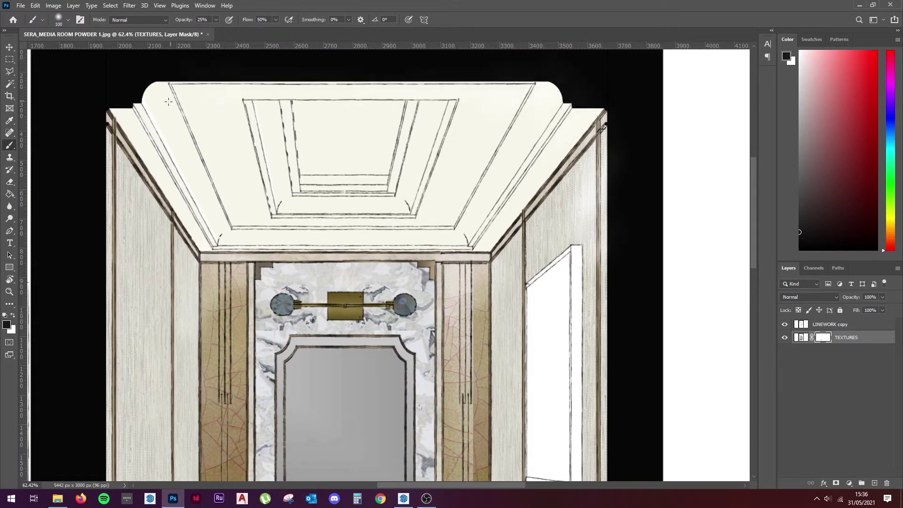
pyautogui.moveTo(119, 87); pyautogui.dragTo(116, 251)
pyautogui.scroll(-2, 114, 140)
# Lighten the left wall texture from ceiling to floor with repeated soft strokes.
pyautogui.moveTo(115, 139); pyautogui.dragTo(119, 331)
pyautogui.scroll(-2, 108, 282)
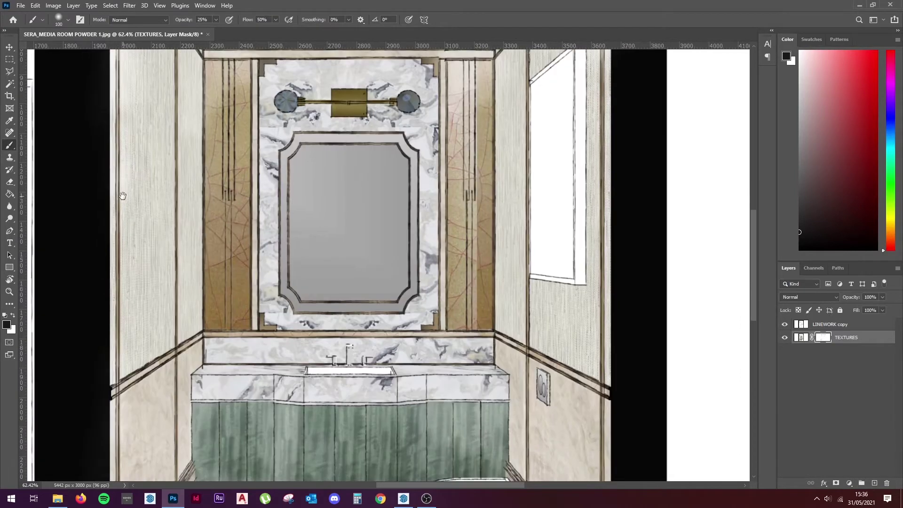
pyautogui.moveTo(125, 111); pyautogui.dragTo(134, 441)
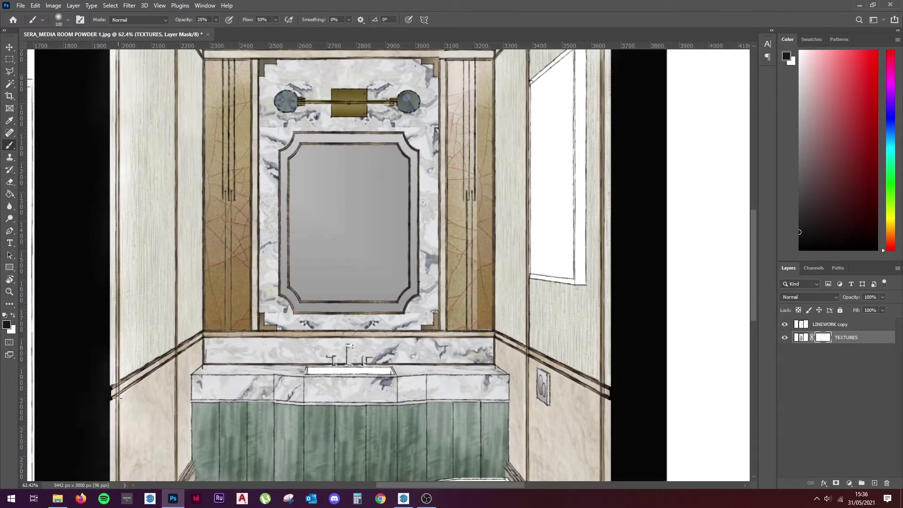
pyautogui.scroll(-4, 160, 217)
pyautogui.moveTo(161, 217); pyautogui.dragTo(161, 338)
pyautogui.moveTo(272, 330); pyautogui.dragTo(236, 318)
pyautogui.scroll(-1, 236, 317)
pyautogui.scroll(1, 399, 315)
pyautogui.scroll(1, 398, 315)
pyautogui.rightClick(398, 315)
pyautogui.press('Return')
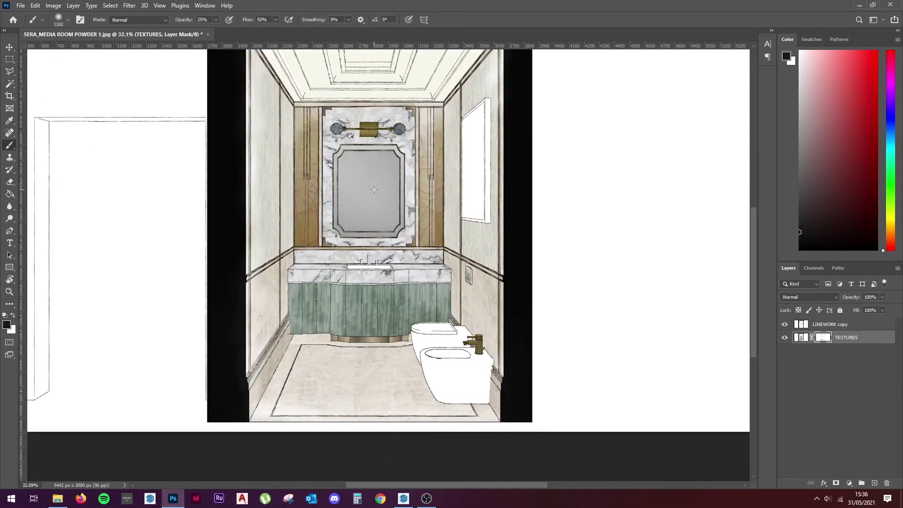
pyautogui.scroll(2, 396, 135)
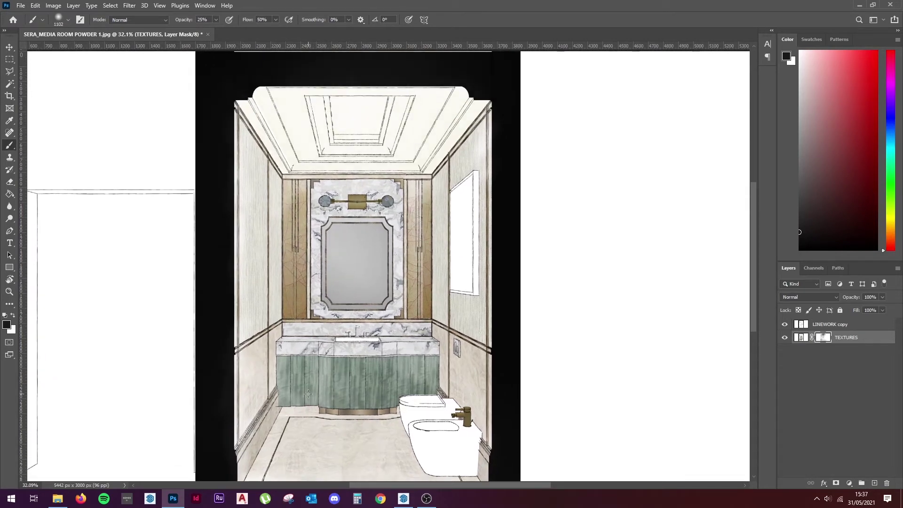
pyautogui.keyDown('alt'); pyautogui.scroll(3, 456, 376); pyautogui.keyUp('alt')
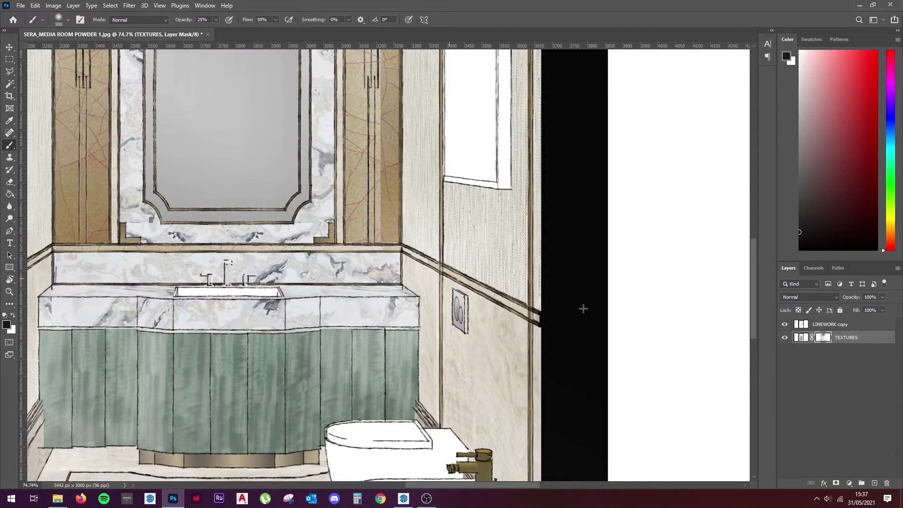
pyautogui.keyDown('alt'); pyautogui.scroll(-3, 513, 291); pyautogui.keyUp('alt')
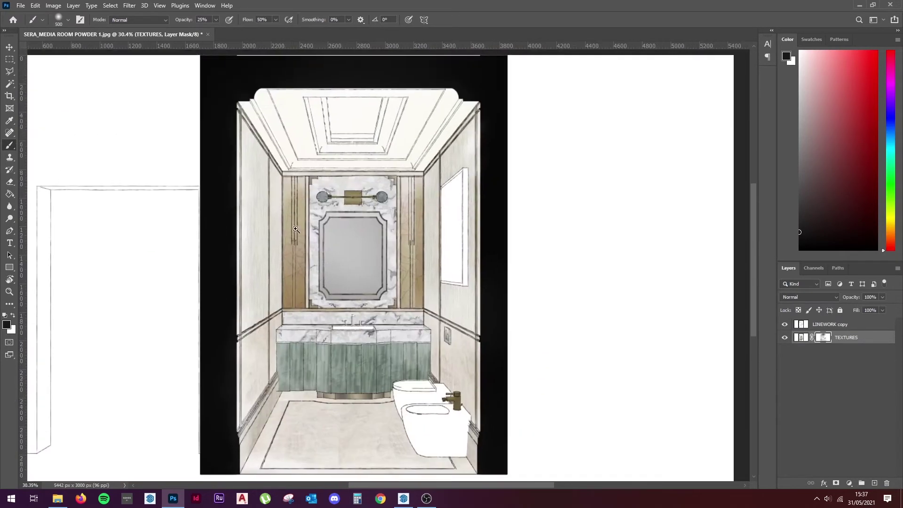
pyautogui.keyDown('alt'); pyautogui.scroll(1, 245, 199); pyautogui.keyUp('alt')
pyautogui.moveTo(226, 204); pyautogui.dragTo(220, 411)
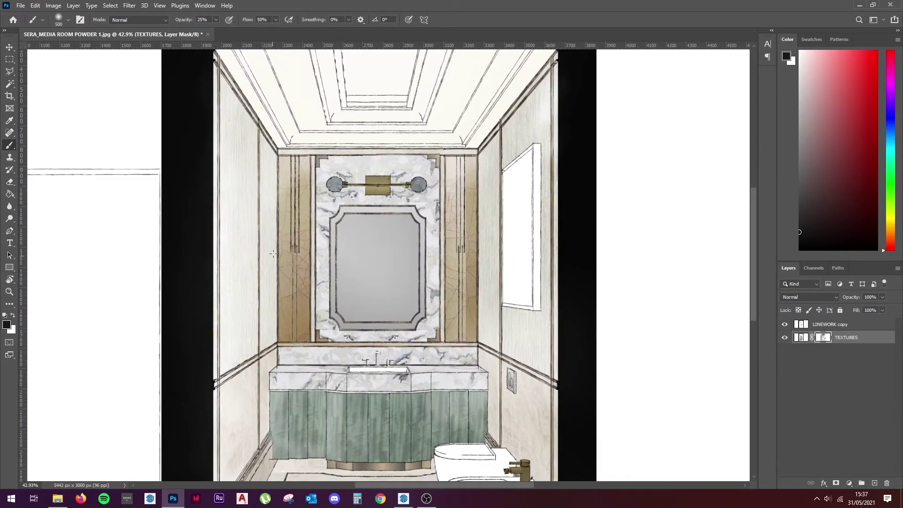
pyautogui.keyDown('alt'); pyautogui.scroll(-1, 252, 228); pyautogui.keyUp('alt')
pyautogui.keyDown('alt'); pyautogui.scroll(2, 296, 380); pyautogui.keyUp('alt')
pyautogui.keyDown('alt'); pyautogui.scroll(1, 297, 380); pyautogui.keyUp('alt')
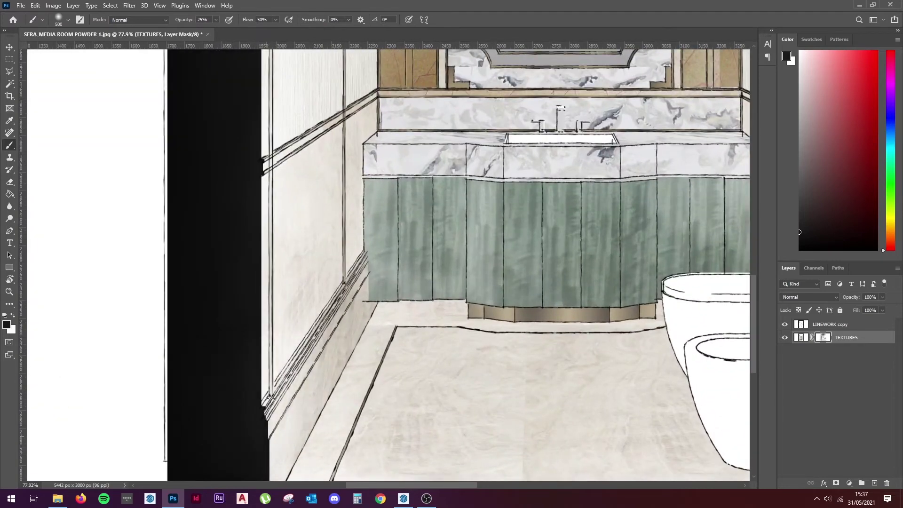
pyautogui.keyDown('alt'); pyautogui.scroll(-2, 232, 314); pyautogui.keyUp('alt')
pyautogui.keyDown('alt'); pyautogui.scroll(-1, 282, 296); pyautogui.keyUp('alt')
pyautogui.keyDown('alt'); pyautogui.scroll(1, 341, 267); pyautogui.keyUp('alt')
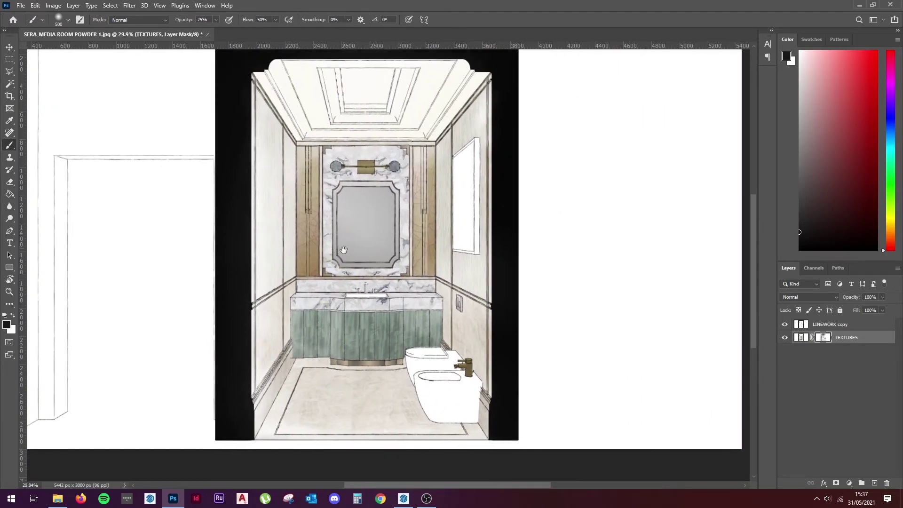
# Add a SHADOWS layer above LINEWORK copy, set to Darken blending.
pyautogui.click(824, 325)
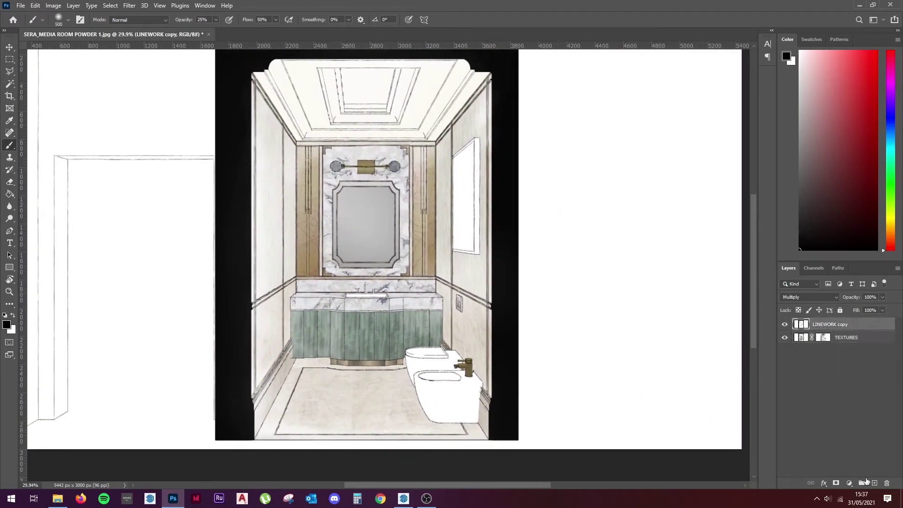
pyautogui.click(872, 483)
pyautogui.doubleClick(820, 324)
pyautogui.write('S')
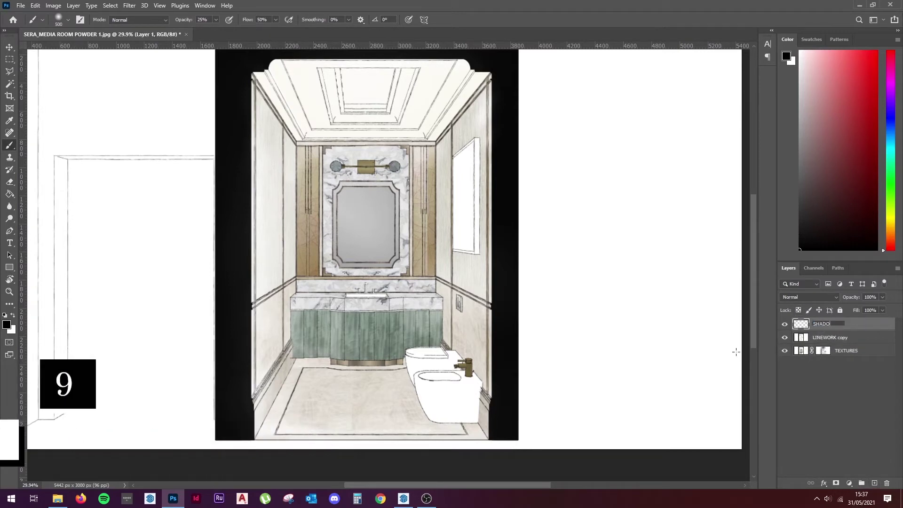
pyautogui.write('HADOWS')
pyautogui.press('Return')
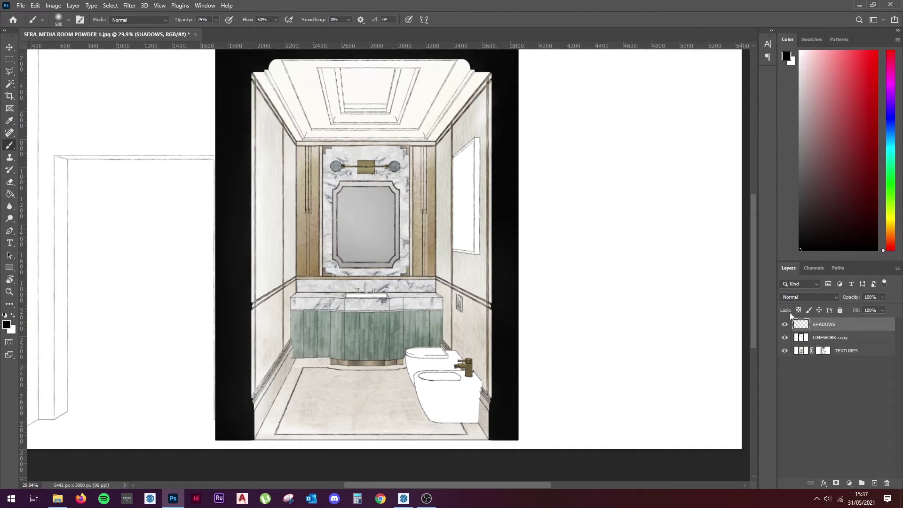
pyautogui.click(794, 299)
pyautogui.click(795, 285)
# With a soft brush, shade under the bidet, along the vanity panels and the window sill.
pyautogui.rightClick(557, 233)
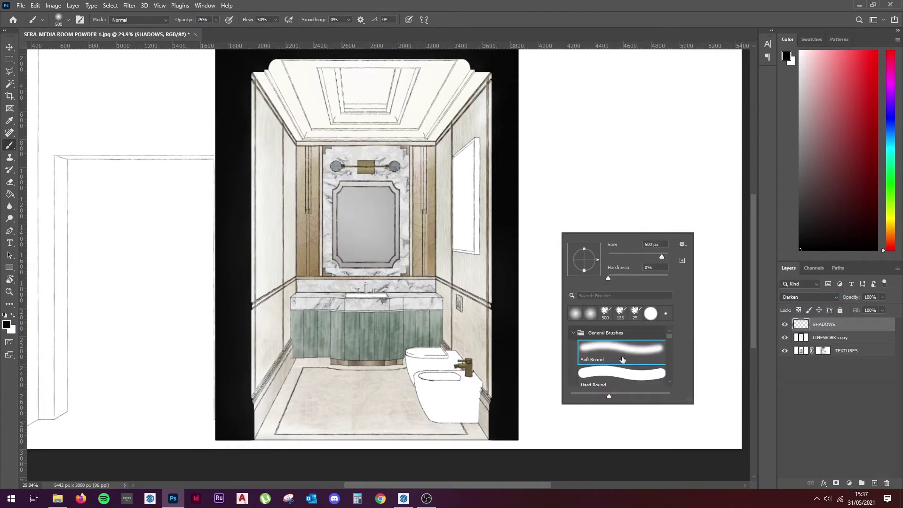
pyautogui.moveTo(690, 401); pyautogui.dragTo(740, 468)
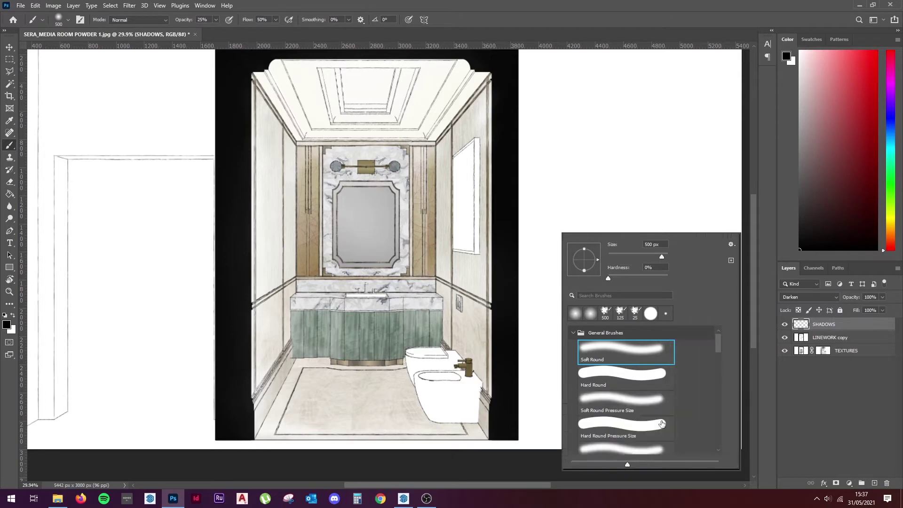
pyautogui.moveTo(619, 256); pyautogui.dragTo(624, 255)
pyautogui.click(684, 4)
pyautogui.scroll(2, 409, 279)
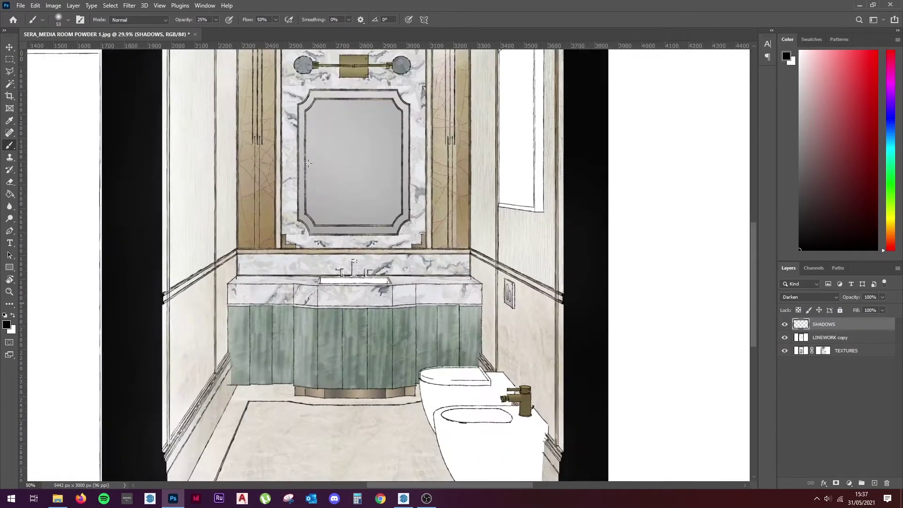
pyautogui.scroll(1, 381, 388)
pyautogui.scroll(1, 556, 418)
pyautogui.hotkey('ctrl', 'z')
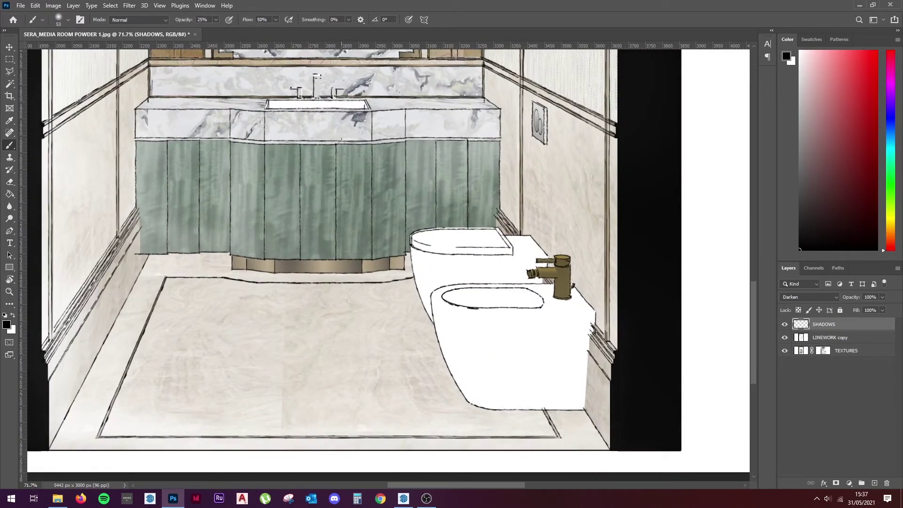
pyautogui.moveTo(538, 421)
pyautogui.mouseDown()
pyautogui.moveTo(512, 402)
pyautogui.moveTo(575, 388)
pyautogui.mouseUp()
pyautogui.scroll(-2, 575, 388)
pyautogui.scroll(2, 341, 242)
pyautogui.moveTo(341, 242)
pyautogui.mouseDown()
pyautogui.moveTo(317, 162)
pyautogui.moveTo(423, 257)
pyautogui.moveTo(590, 261)
pyautogui.moveTo(320, 254)
pyautogui.mouseUp()
pyautogui.moveTo(618, 299)
pyautogui.mouseDown()
pyautogui.moveTo(613, 344)
pyautogui.moveTo(656, 419)
pyautogui.mouseUp()
pyautogui.scroll(-3, 656, 420)
pyautogui.scroll(4, 469, 257)
pyautogui.moveTo(394, 242); pyautogui.dragTo(493, 251)
# Lasso the wall area below the window sill and brush shadow inside it.
pyautogui.press('l')
pyautogui.click(392, 242)
pyautogui.click(389, 372)
pyautogui.click(510, 427)
pyautogui.doubleClick(500, 251)
pyautogui.press('b')
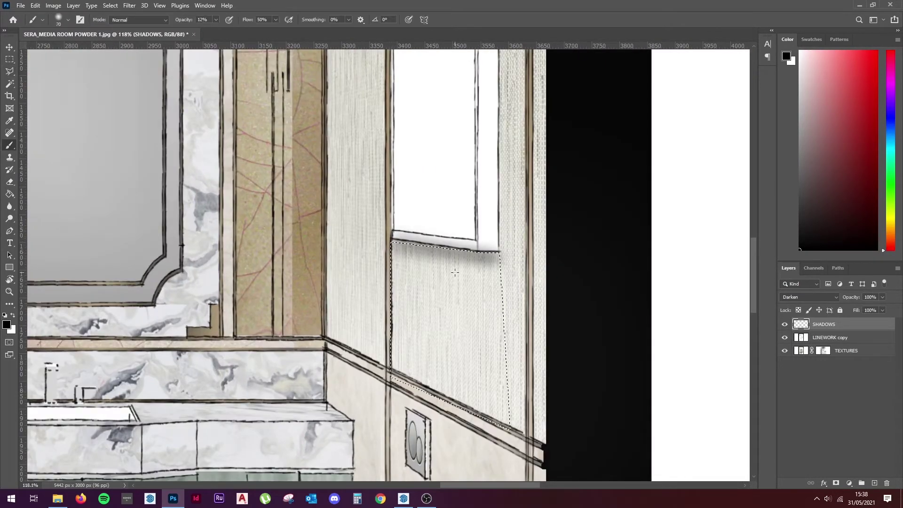
pyautogui.moveTo(437, 248); pyautogui.dragTo(468, 246)
pyautogui.scroll(-3, 468, 402)
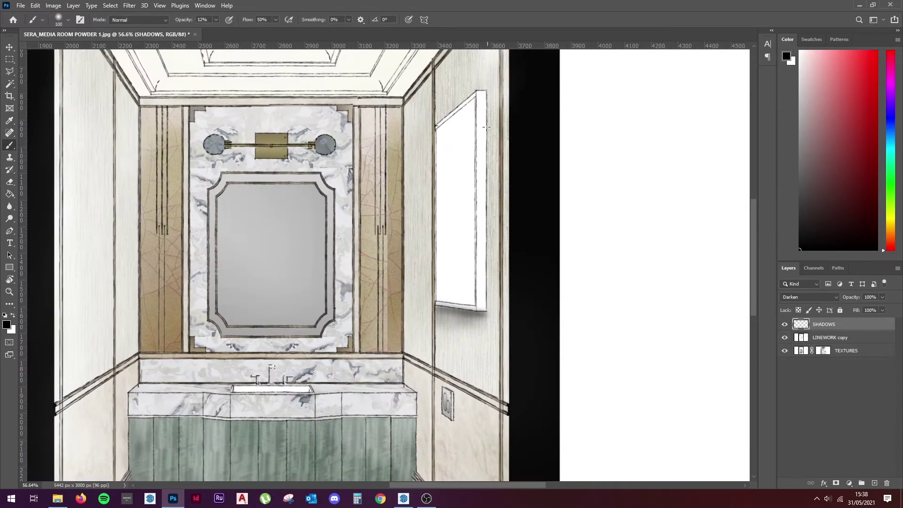
pyautogui.scroll(-2, 450, 303)
pyautogui.scroll(3, 445, 282)
pyautogui.scroll(2, 441, 261)
pyautogui.press('[')
pyautogui.press('[')
pyautogui.press('[')
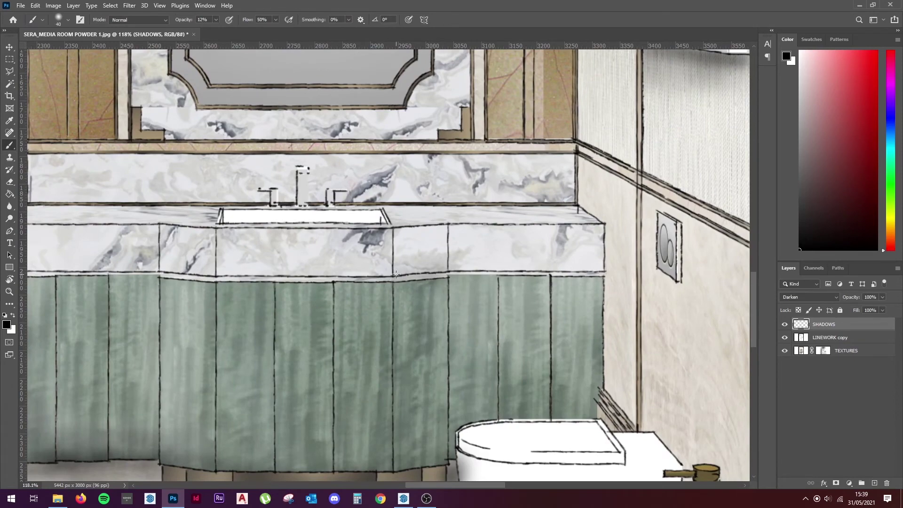
pyautogui.scroll(-2, 586, 286)
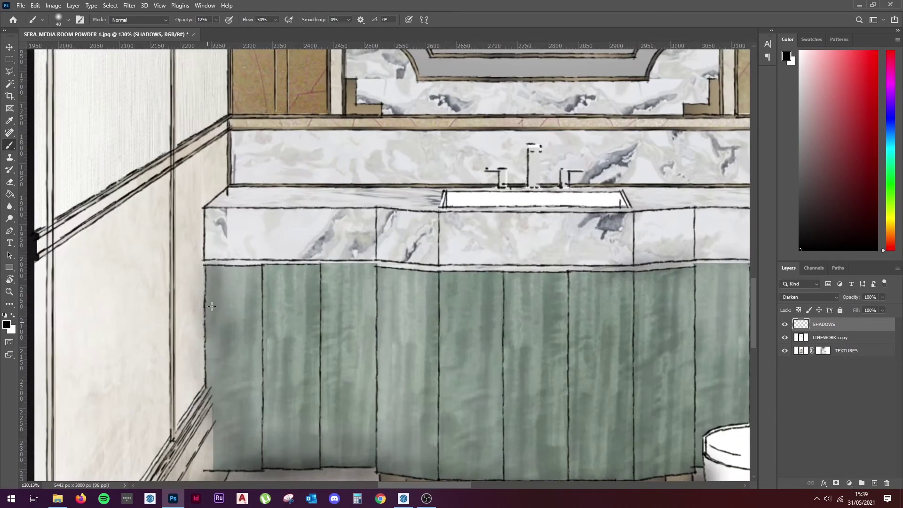
pyautogui.scroll(-2, 441, 213)
pyautogui.scroll(5, 440, 213)
pyautogui.scroll(2, 423, 212)
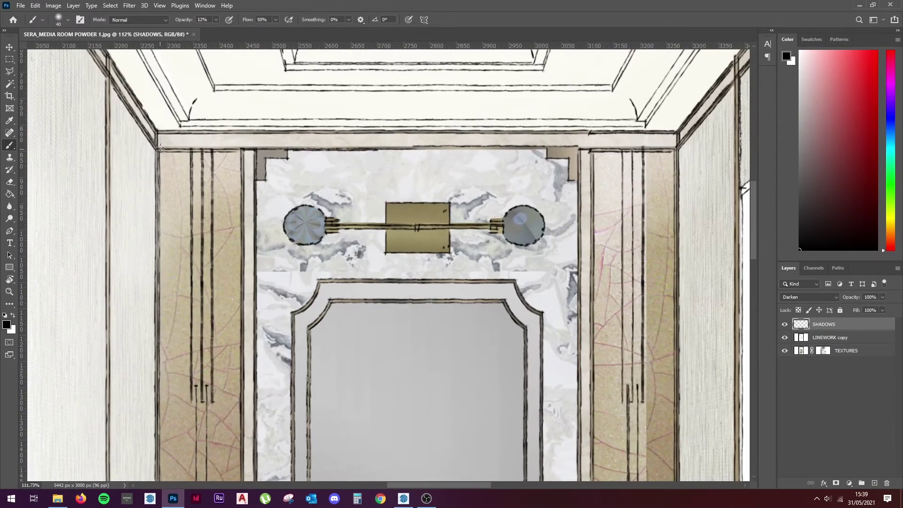
pyautogui.scroll(-5, 422, 282)
pyautogui.scroll(-3, 422, 318)
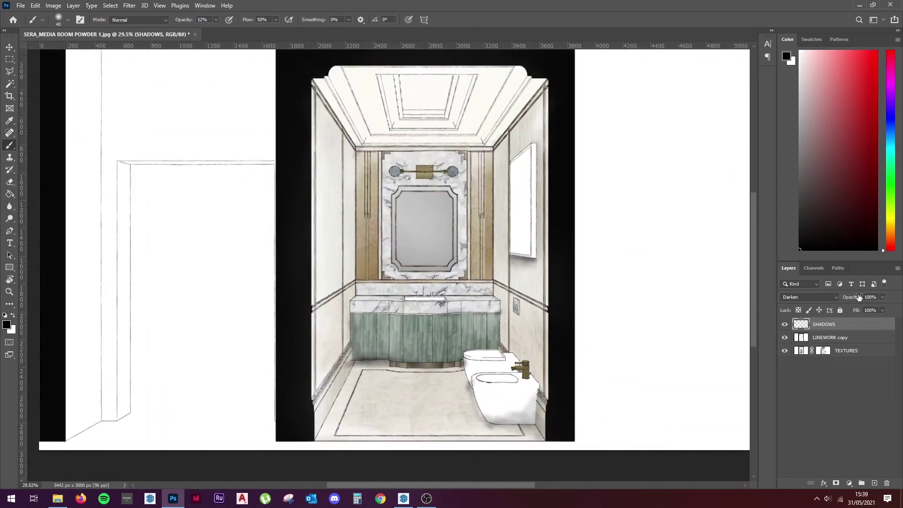
# Set SHADOWS opacity to 40% and add shadow along the bidet and toilet lid.
pyautogui.press('4')
pyautogui.press('0')
pyautogui.scroll(6, 421, 340)
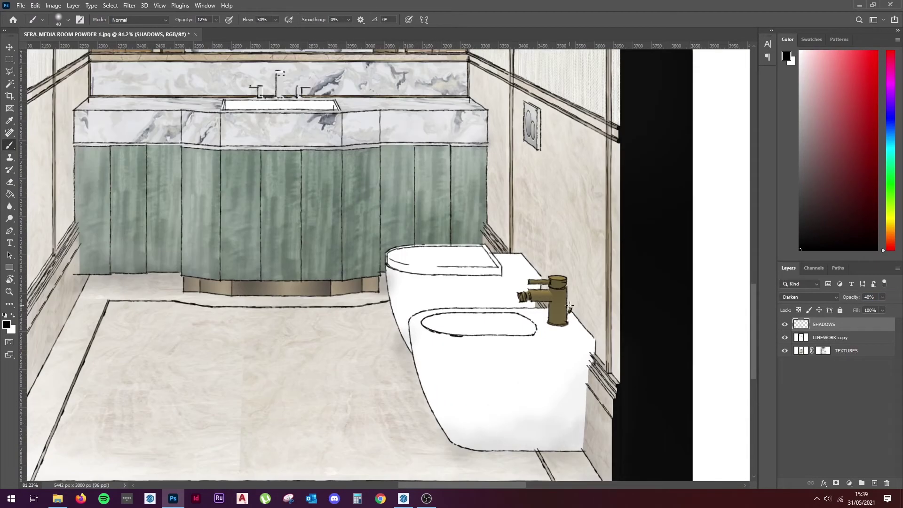
pyautogui.moveTo(583, 326); pyautogui.dragTo(437, 331)
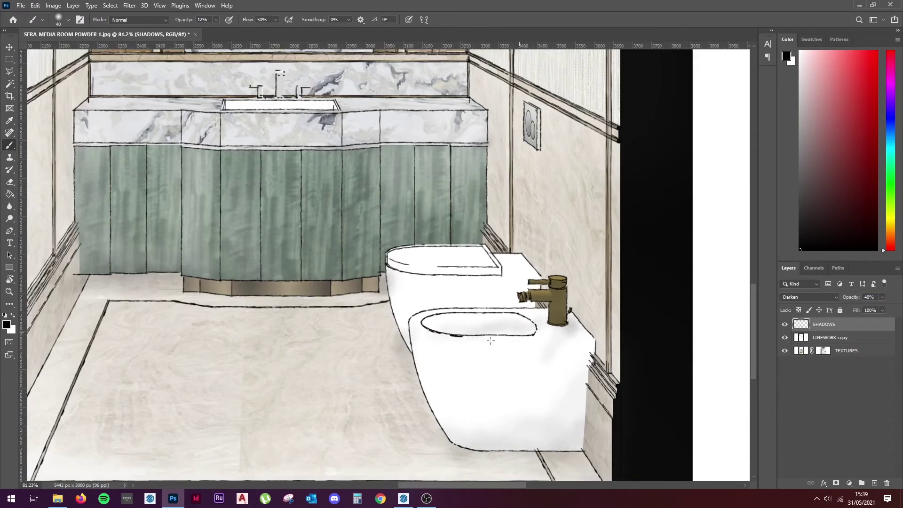
pyautogui.moveTo(508, 286)
pyautogui.mouseDown()
pyautogui.moveTo(427, 296)
pyautogui.moveTo(417, 332)
pyautogui.mouseUp()
pyautogui.moveTo(456, 296); pyautogui.dragTo(517, 300)
pyautogui.scroll(-3, 265, 171)
pyautogui.scroll(3, 265, 171)
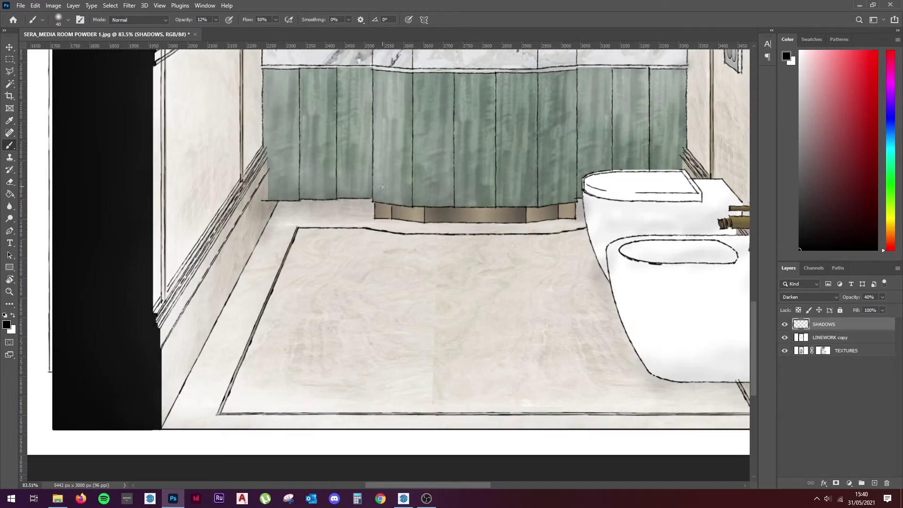
pyautogui.scroll(-3, 393, 311)
pyautogui.scroll(-2, 394, 311)
pyautogui.scroll(1, 394, 311)
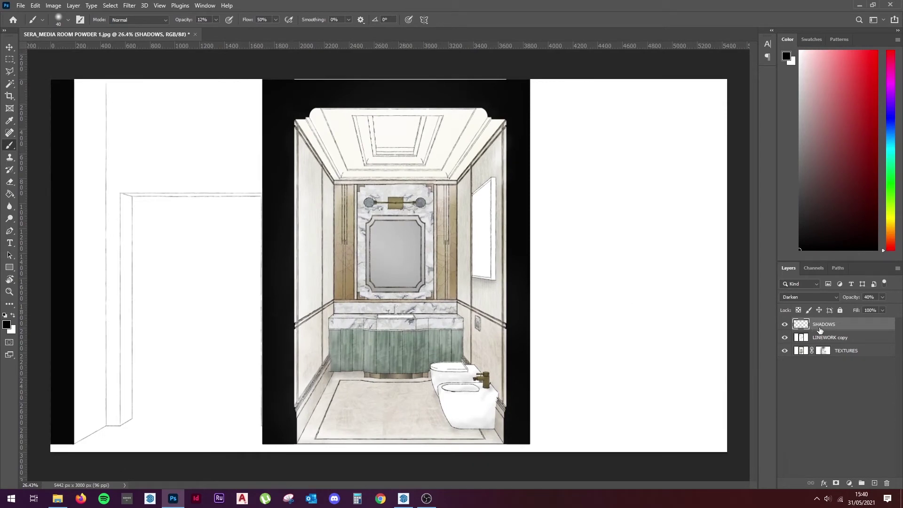
# Add a LIGHTING layer and pick a light peach painting colour.
pyautogui.click(874, 484)
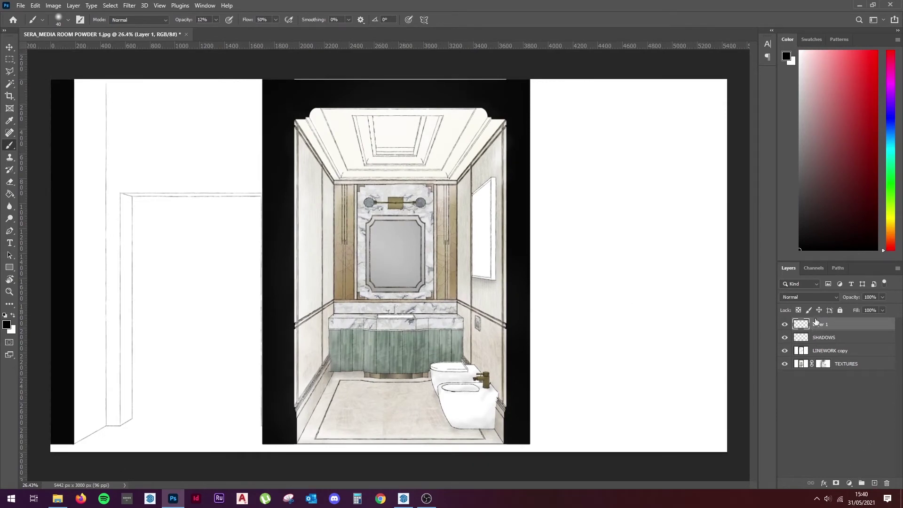
pyautogui.doubleClick(818, 324)
pyautogui.write('LIGHTING')
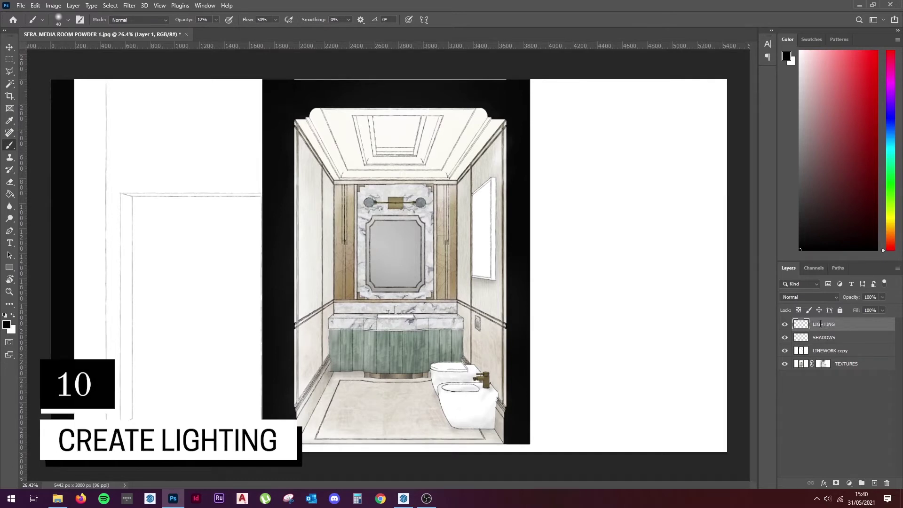
pyautogui.press('Return')
pyautogui.press('x')
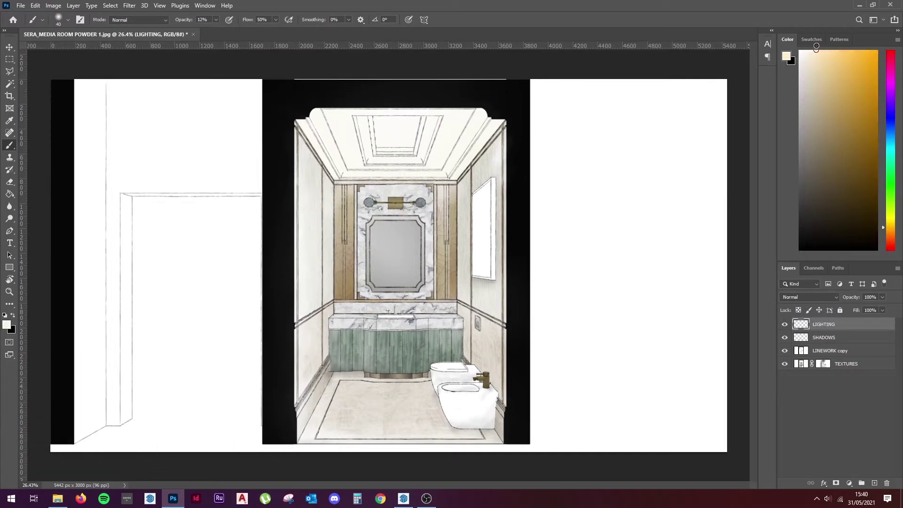
pyautogui.moveTo(817, 46); pyautogui.dragTo(815, 52)
# Dab soft peach glows over the left and right sconce globes.
pyautogui.rightClick(468, 223)
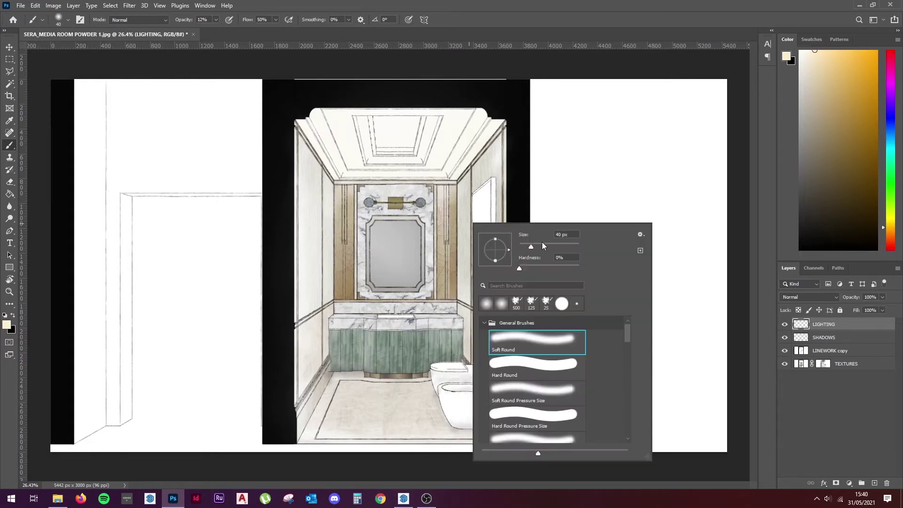
pyautogui.press('Return')
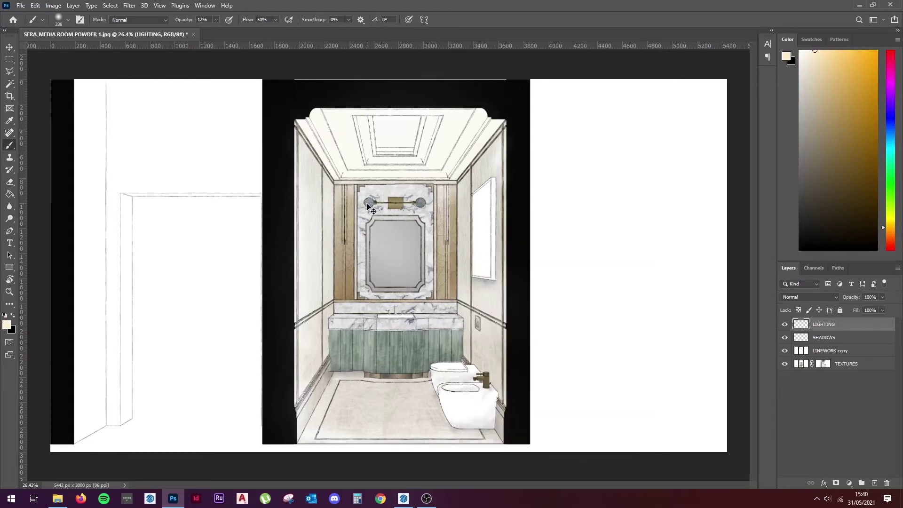
pyautogui.scroll(5, 367, 205)
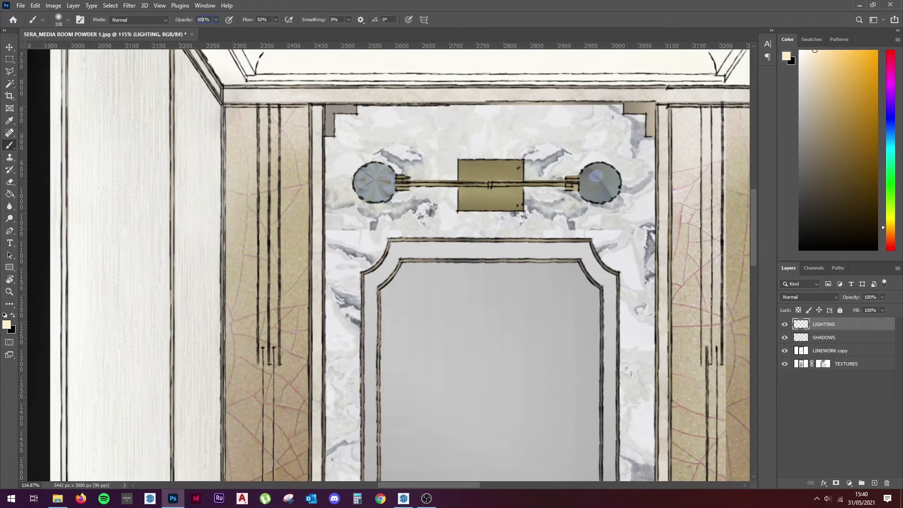
pyautogui.moveTo(367, 176); pyautogui.dragTo(378, 180)
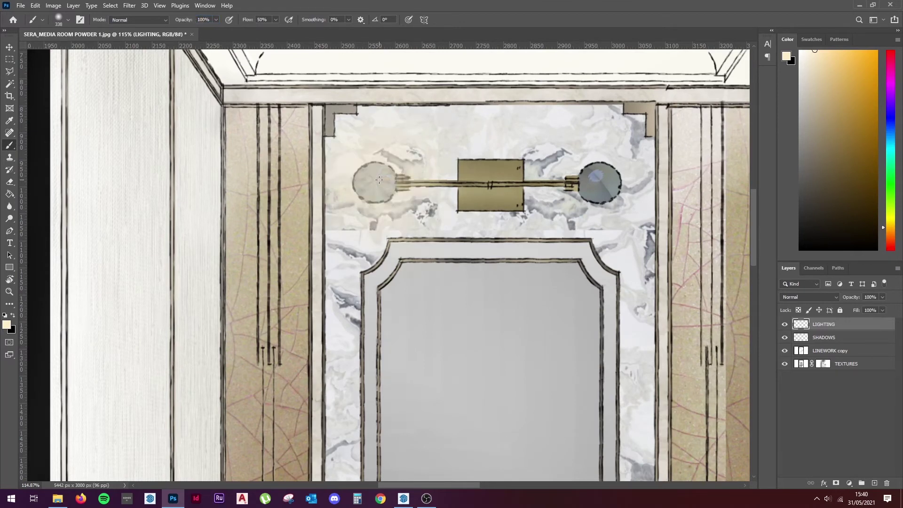
pyautogui.click(376, 179)
pyautogui.click(600, 182)
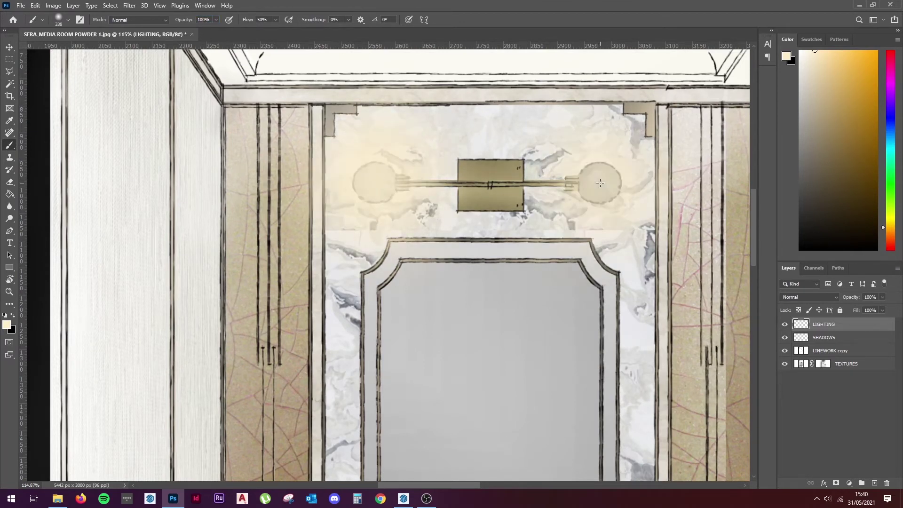
pyautogui.scroll(-5, 453, 203)
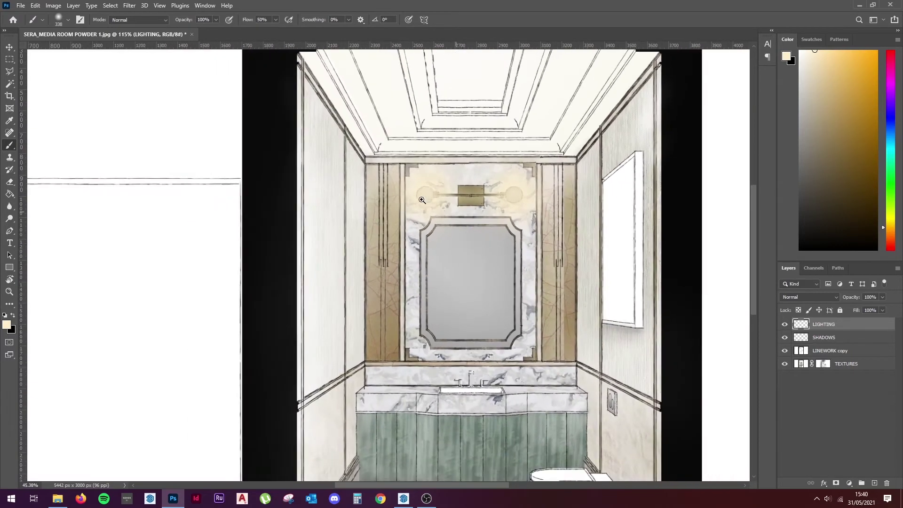
pyautogui.click(800, 297)
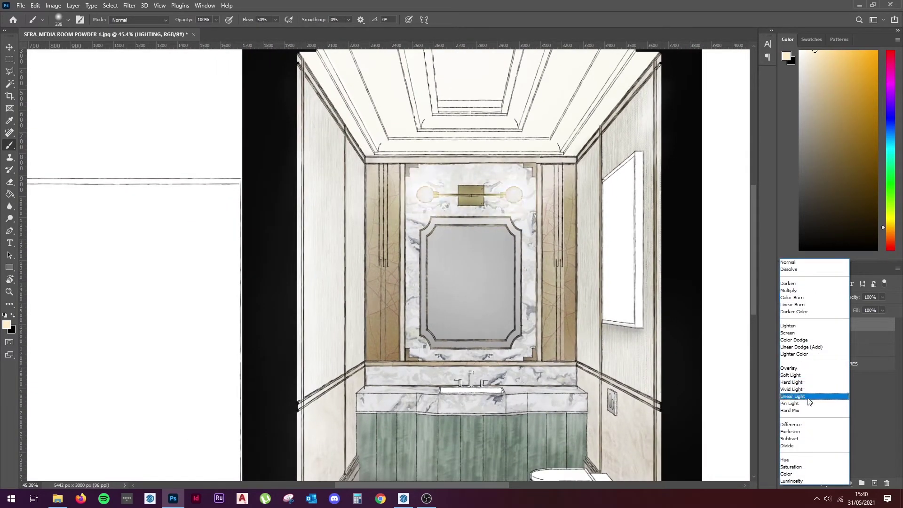
# Set the LIGHTING layer to Hard Light and lower its opacity to about 73%.
pyautogui.click(809, 381)
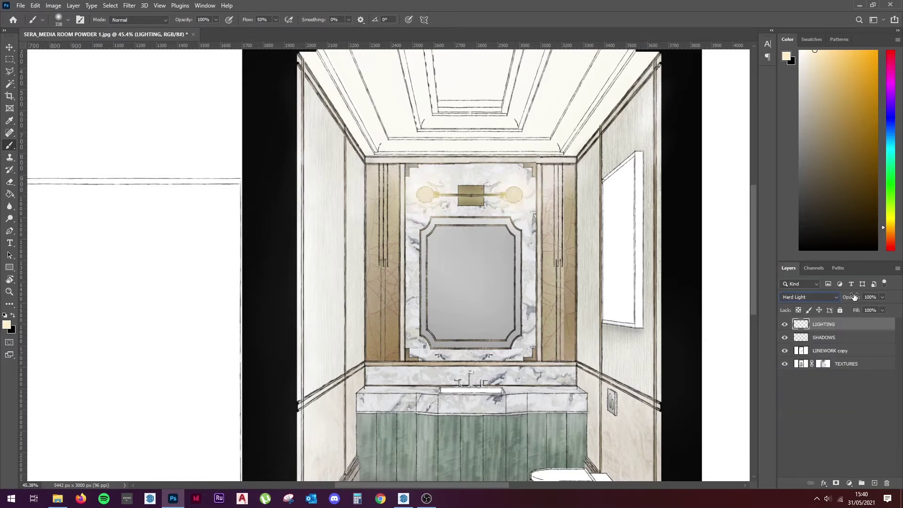
pyautogui.moveTo(835, 297); pyautogui.dragTo(838, 297)
pyautogui.scroll(-3, 365, 203)
pyautogui.scroll(5, 433, 110)
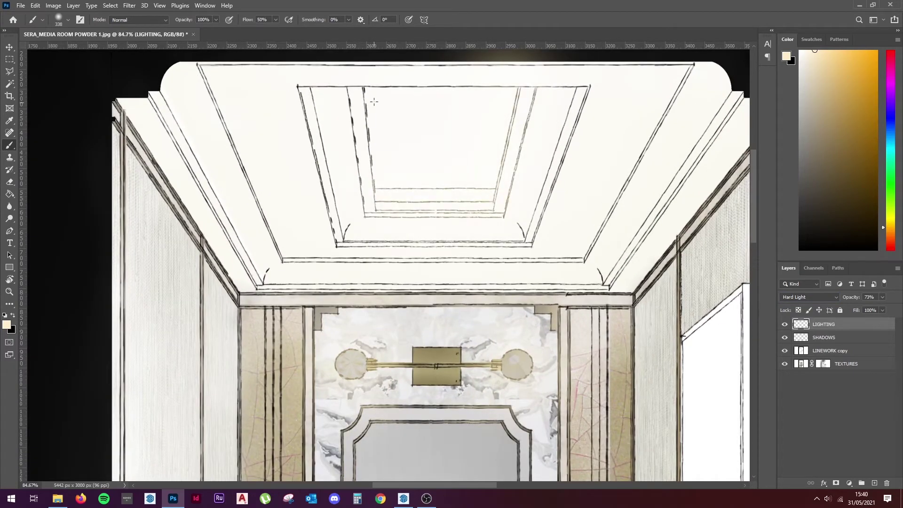
pyautogui.scroll(-3, 378, 113)
pyautogui.scroll(-3, 406, 134)
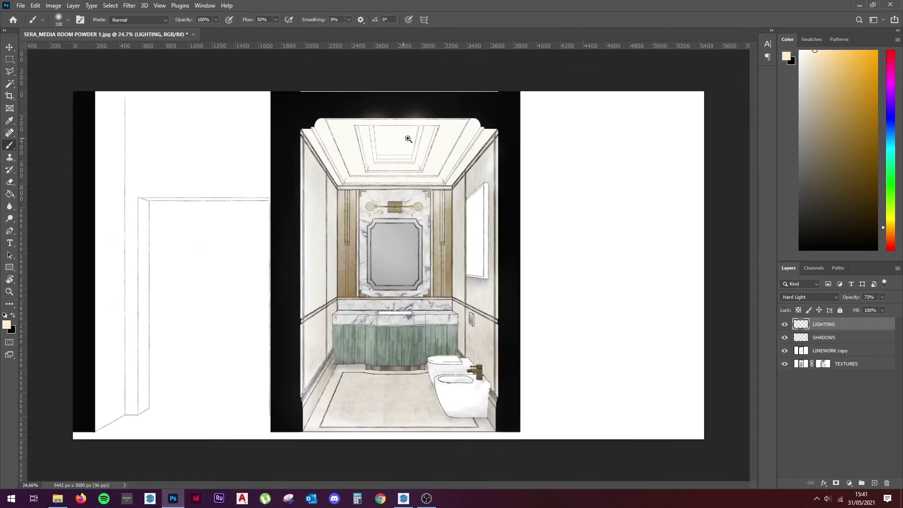
pyautogui.scroll(1, 410, 138)
pyautogui.scroll(5, 396, 186)
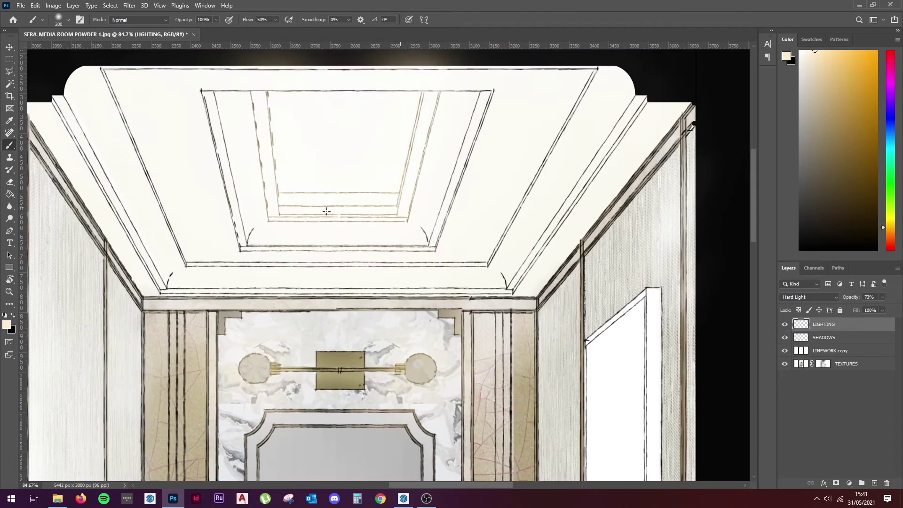
pyautogui.scroll(-3, 307, 216)
pyautogui.scroll(-2, 322, 177)
# On the TEXTURES mask, reveal texture beside the bidet, at the lower-left base, and along the vanity.
pyautogui.keyDown('ctrl'); pyautogui.click(328, 394); pyautogui.keyUp('ctrl')
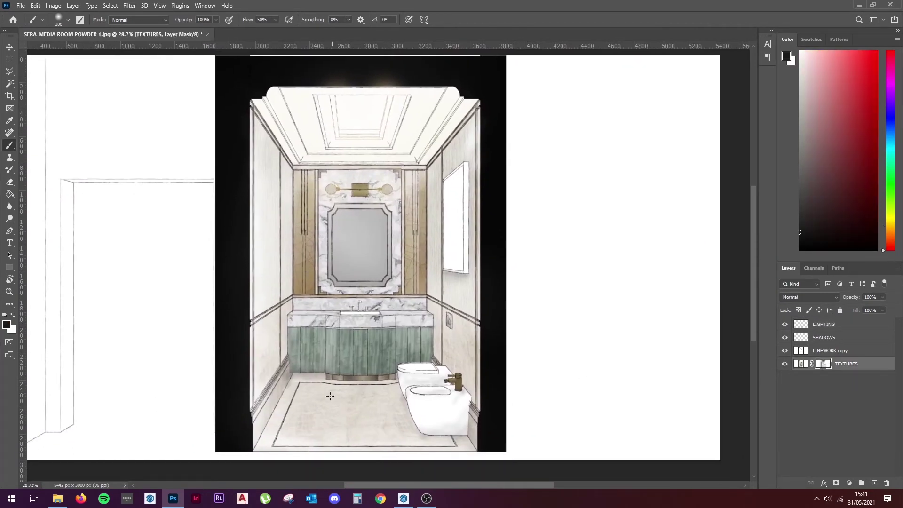
pyautogui.scroll(3, 314, 329)
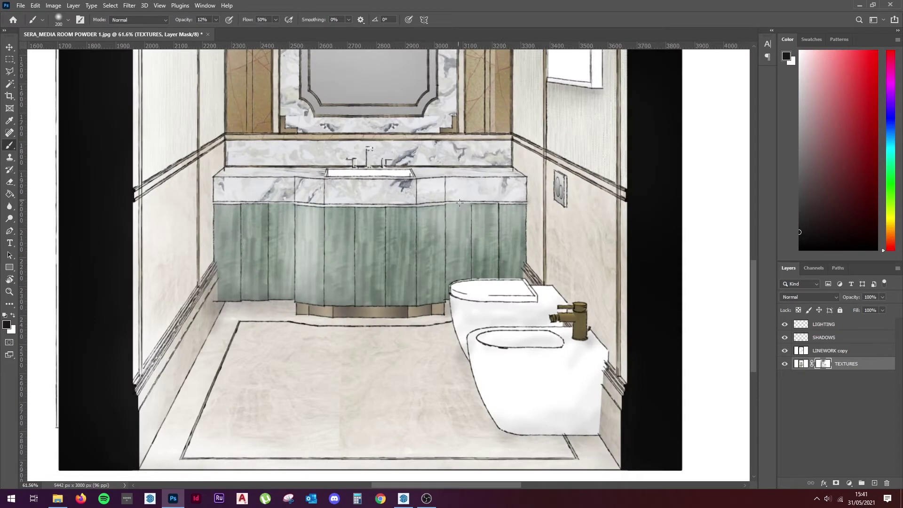
pyautogui.scroll(-2, 228, 209)
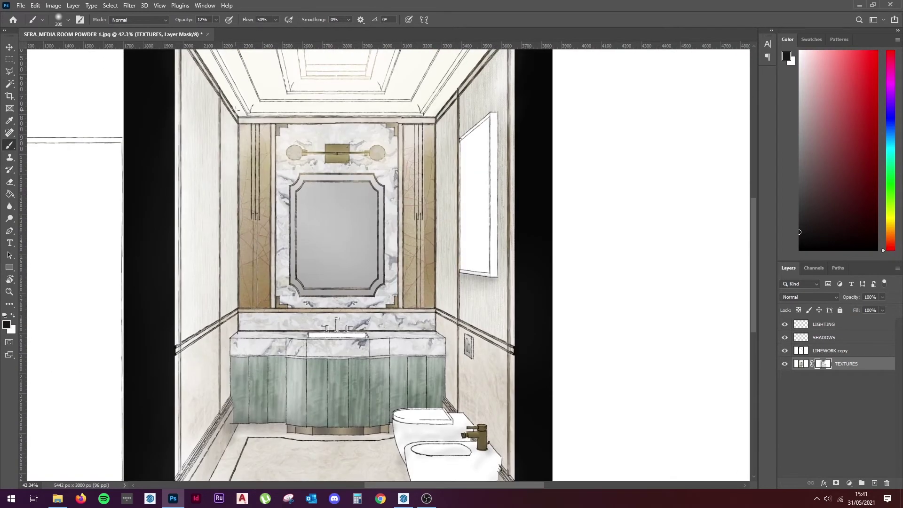
pyautogui.scroll(2, 228, 134)
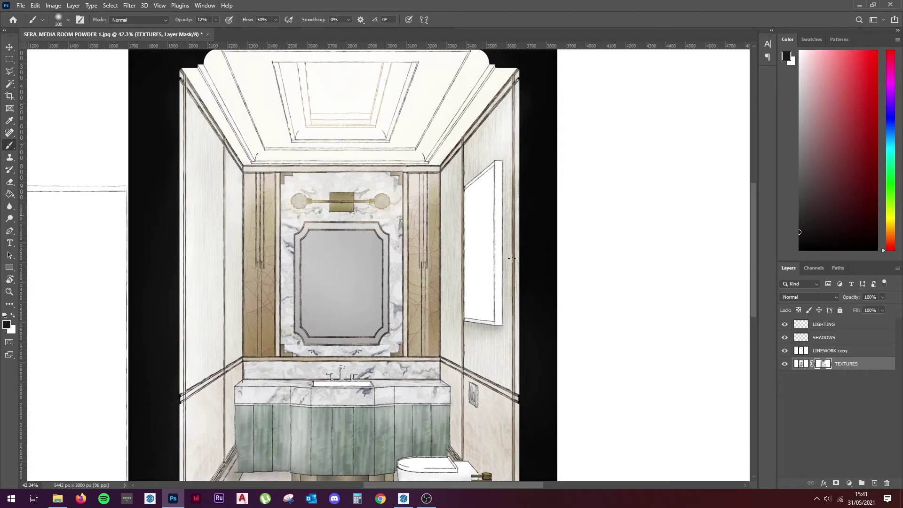
pyautogui.scroll(-5, 511, 385)
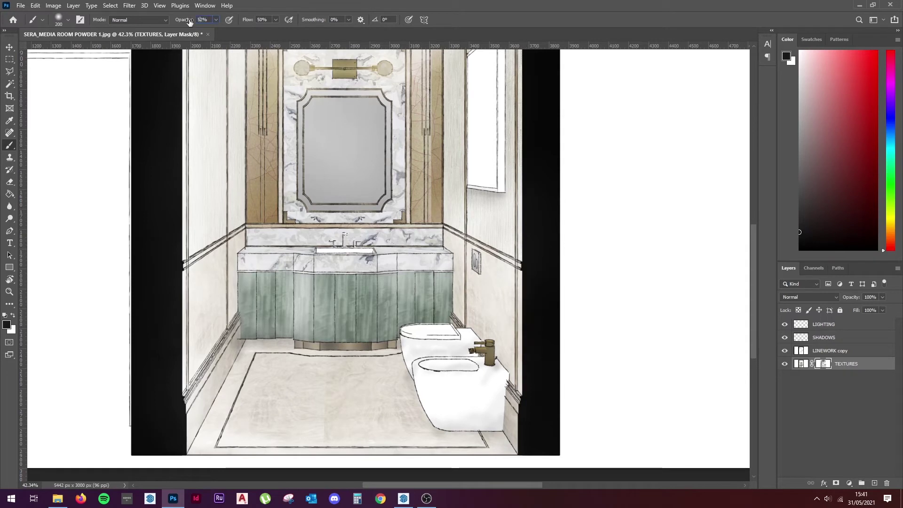
pyautogui.moveTo(518, 289); pyautogui.dragTo(515, 416)
pyautogui.moveTo(216, 370); pyautogui.dragTo(201, 405)
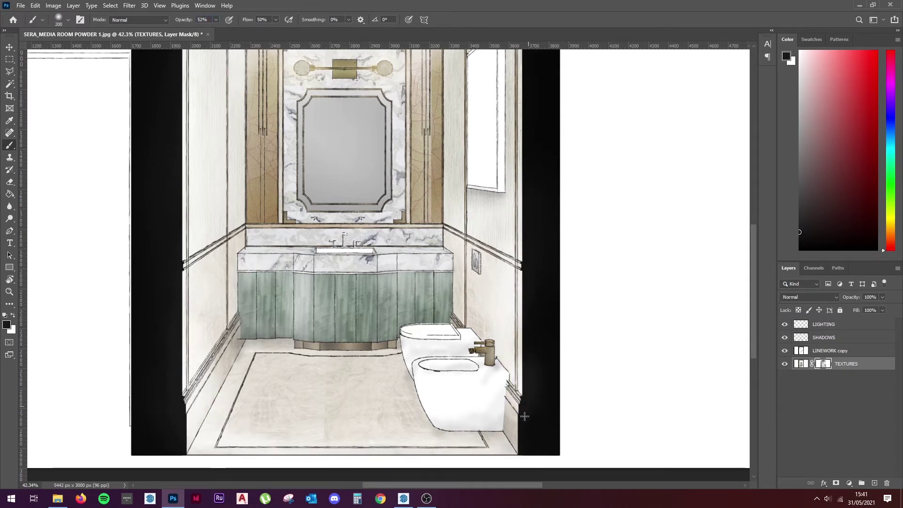
pyautogui.scroll(-1, 218, 346)
pyautogui.scroll(-1, 218, 345)
pyautogui.scroll(3, 378, 354)
pyautogui.scroll(5, 378, 354)
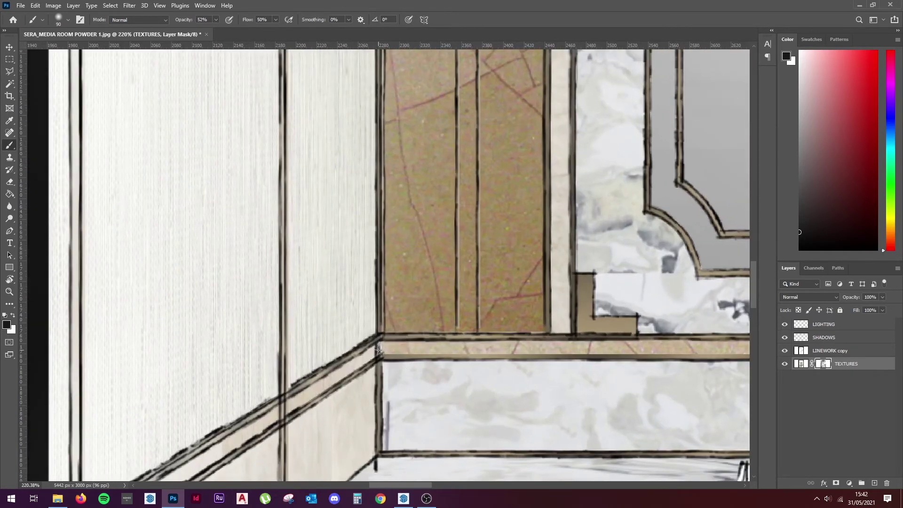
pyautogui.moveTo(381, 328)
pyautogui.mouseDown()
pyautogui.moveTo(399, 318)
pyautogui.moveTo(424, 342)
pyautogui.mouseUp()
pyautogui.moveTo(362, 363); pyautogui.dragTo(296, 408)
pyautogui.moveTo(380, 330)
pyautogui.mouseDown()
pyautogui.moveTo(557, 328)
pyautogui.moveTo(655, 315)
pyautogui.mouseUp()
pyautogui.scroll(-3, 494, 268)
pyautogui.scroll(-3, 438, 240)
pyautogui.scroll(-1, 409, 232)
pyautogui.scroll(3, 268, 191)
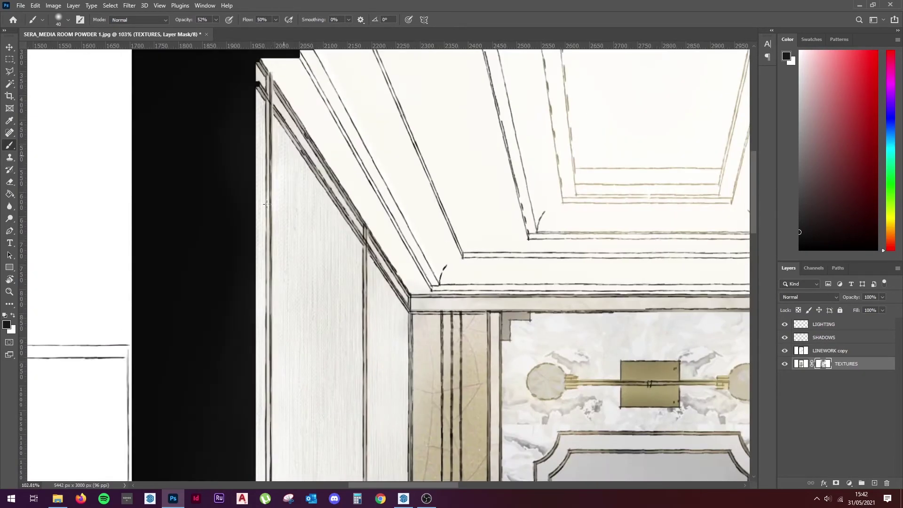
# Reveal the vertical wall strip near the ceiling and select the trim strip.
pyautogui.moveTo(273, 180); pyautogui.dragTo(272, 98)
pyautogui.scroll(3, 258, 128)
pyautogui.rightClick(317, 126)
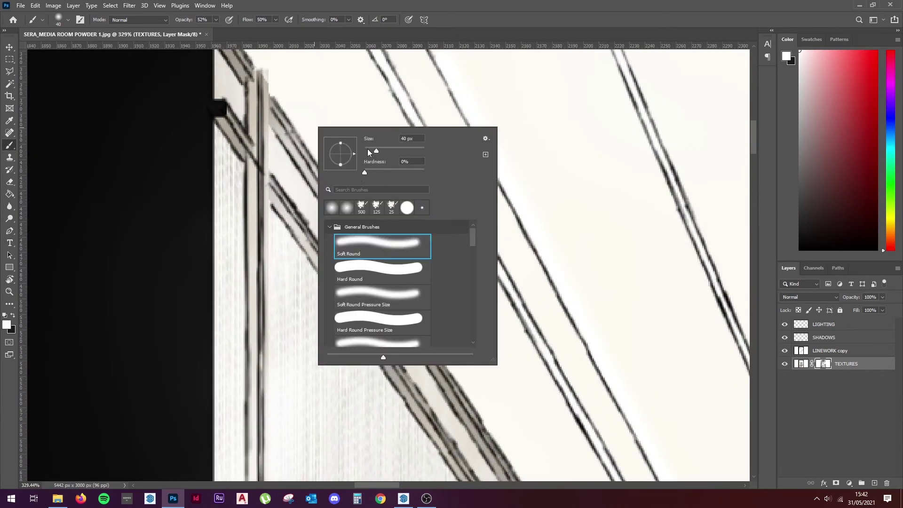
pyautogui.press('Escape')
pyautogui.press('w')
pyautogui.click(255, 151)
pyautogui.press('g')
# Fill the selected trim strip white on the mask, then marquee the right wall's edge strip.
pyautogui.click(261, 205)
pyautogui.scroll(-3, 226, 196)
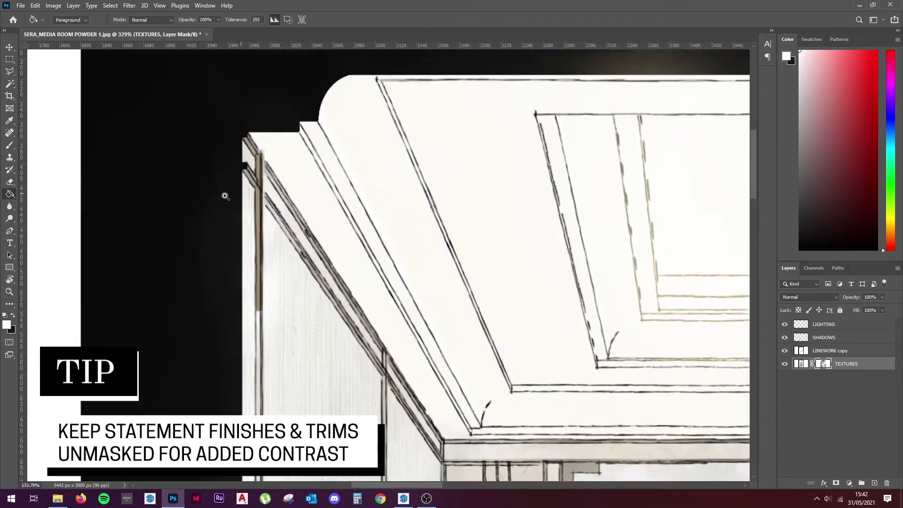
pyautogui.scroll(-2, 246, 185)
pyautogui.scroll(-2, 255, 223)
pyautogui.press('m')
pyautogui.scroll(3, 255, 223)
pyautogui.moveTo(279, 212)
pyautogui.mouseDown()
pyautogui.moveTo(292, 480)
pyautogui.moveTo(291, 364)
pyautogui.mouseUp()
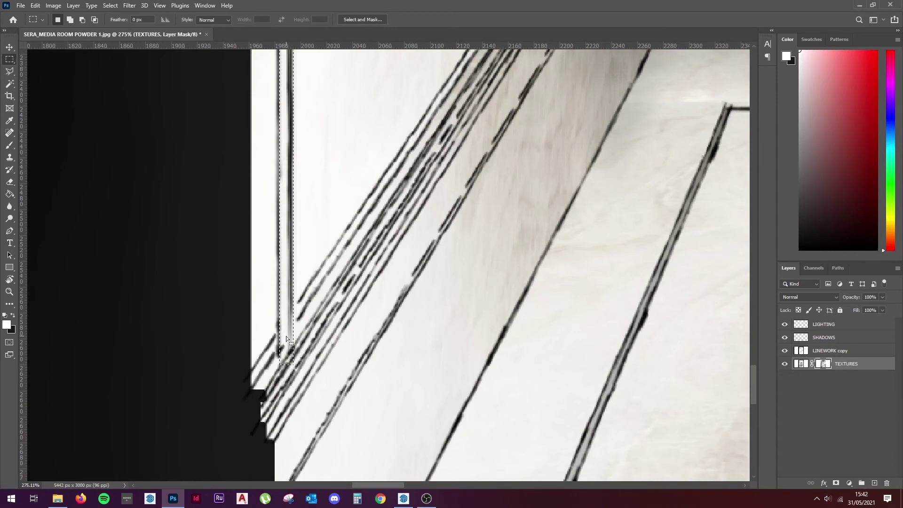
pyautogui.scroll(-3, 285, 336)
pyautogui.scroll(-3, 286, 336)
pyautogui.moveTo(282, 131); pyautogui.dragTo(275, 160)
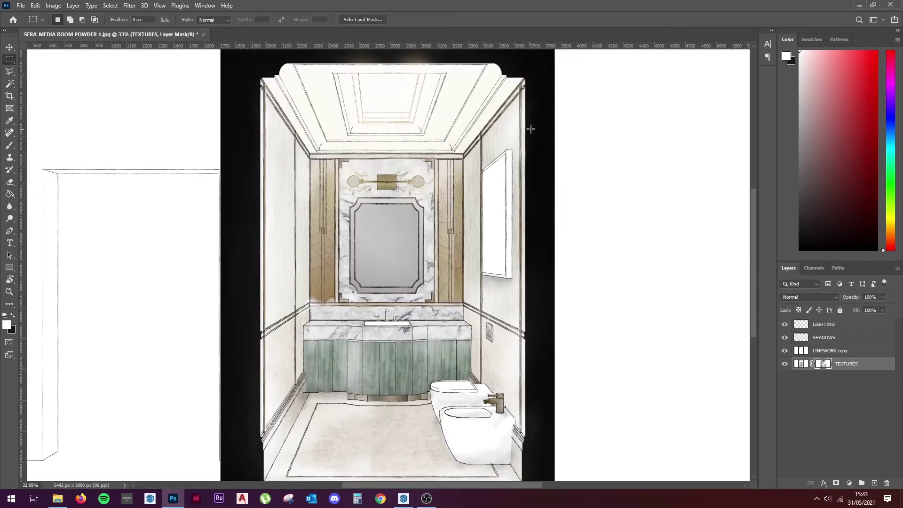
pyautogui.scroll(2, 532, 118)
pyautogui.moveTo(528, 152)
pyautogui.mouseDown()
pyautogui.moveTo(534, 454)
pyautogui.moveTo(544, 416)
pyautogui.moveTo(521, 423)
pyautogui.mouseUp()
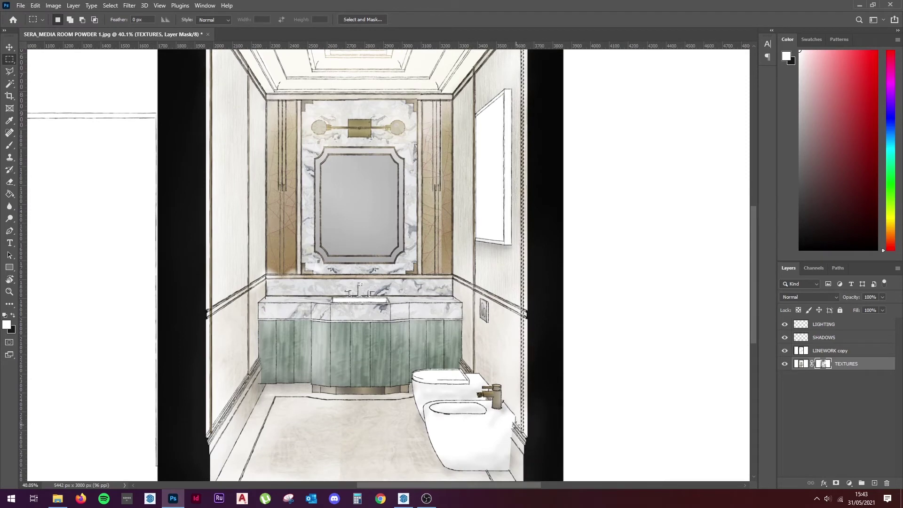
pyautogui.scroll(7, 523, 422)
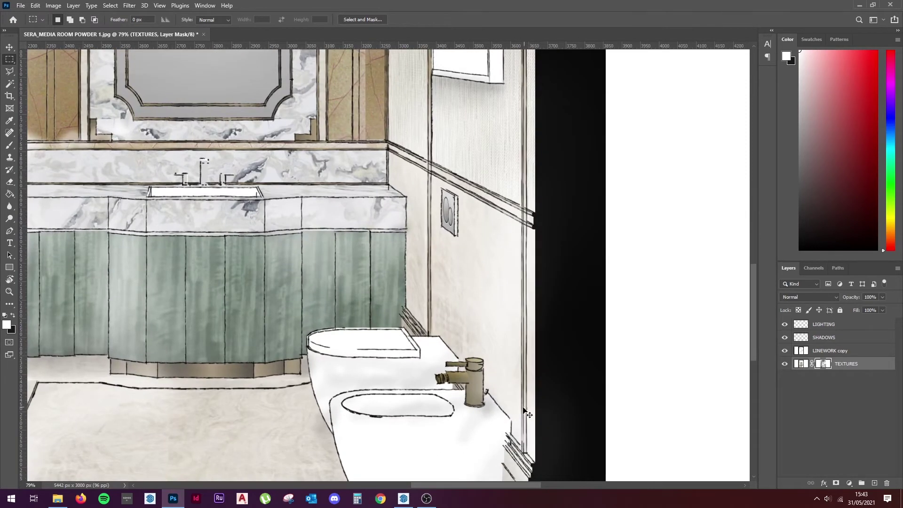
pyautogui.scroll(-5, 508, 388)
pyautogui.scroll(-2, 452, 322)
pyautogui.scroll(1, 453, 322)
# Make SHADOWS active with a black brush and zoom in on the vanity.
pyautogui.click(828, 394)
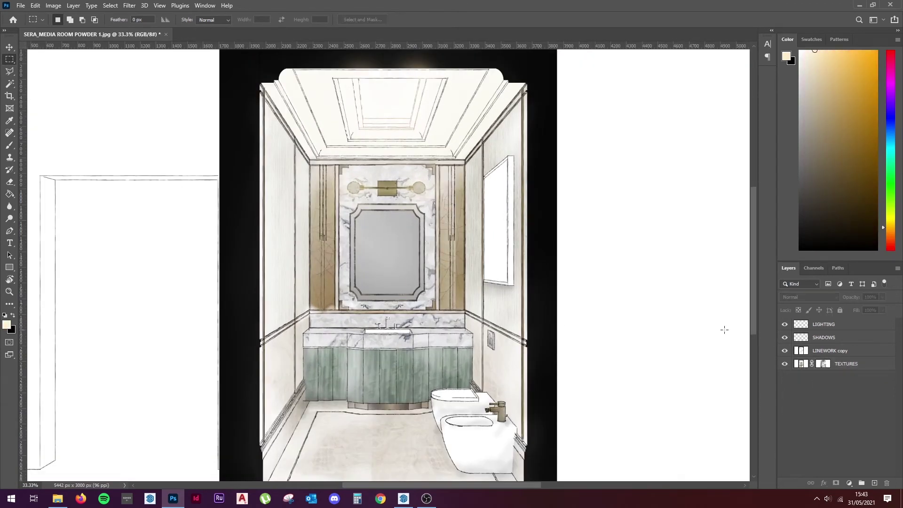
pyautogui.click(823, 362)
pyautogui.click(802, 351)
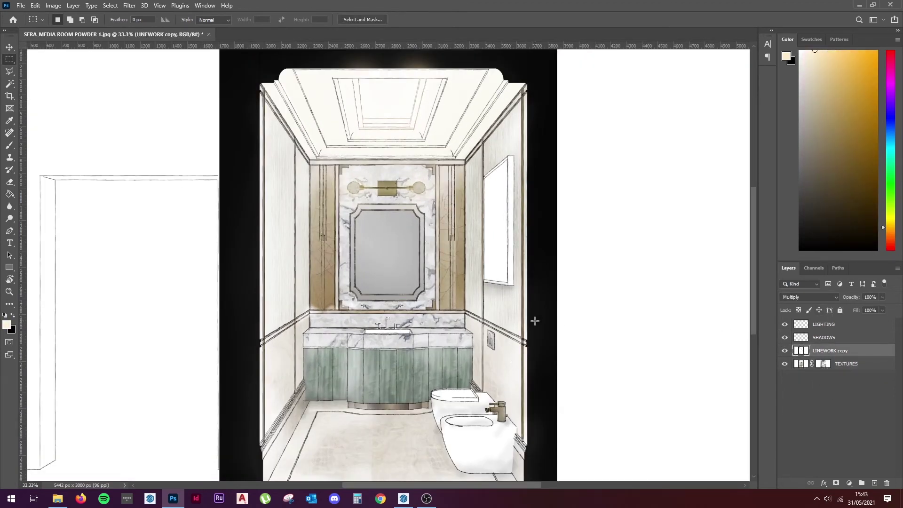
pyautogui.press('b')
pyautogui.hotkey('alt', ']')
pyautogui.press('x')
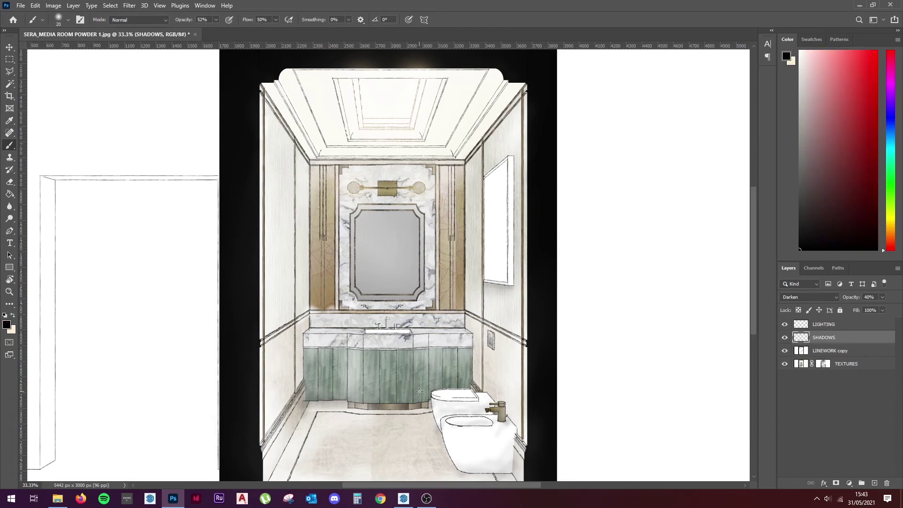
pyautogui.moveTo(393, 414); pyautogui.dragTo(675, 186)
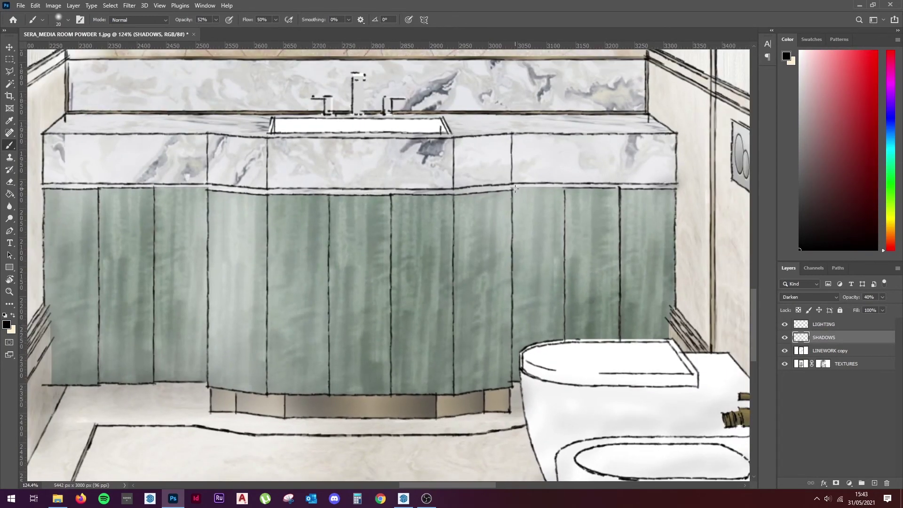
# Shift-click a straight dark shadow line along the full underside of the countertop.
pyautogui.keyDown('shift'); pyautogui.click(515, 187); pyautogui.keyUp('shift')
pyautogui.keyDown('shift'); pyautogui.click(265, 191); pyautogui.keyUp('shift')
pyautogui.keyDown('shift'); pyautogui.click(209, 186); pyautogui.keyUp('shift')
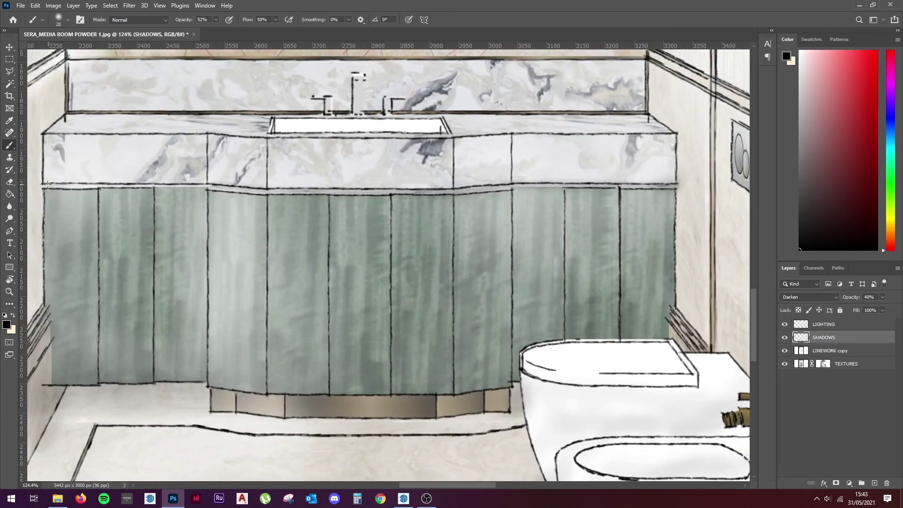
pyautogui.keyDown('shift'); pyautogui.click(44, 185); pyautogui.keyUp('shift')
pyautogui.keyDown('shift'); pyautogui.click(452, 187); pyautogui.keyUp('shift')
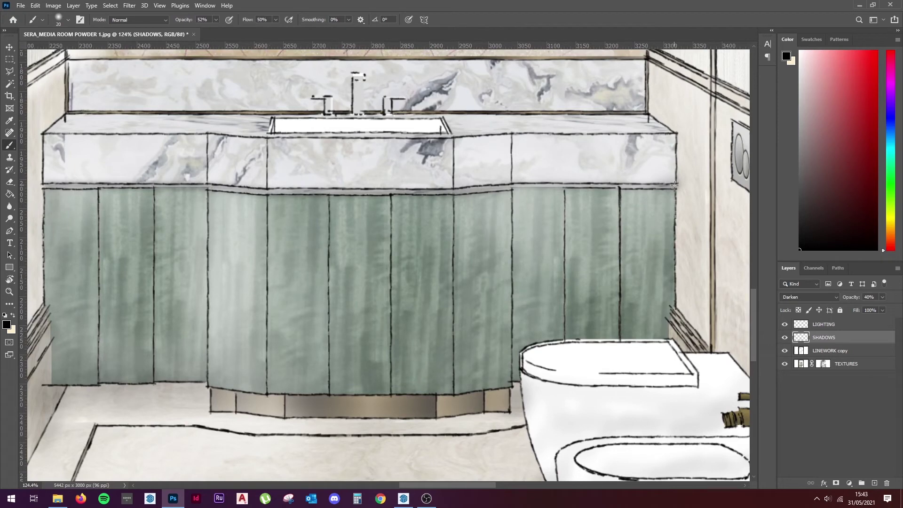
pyautogui.keyDown('shift'); pyautogui.click(676, 185); pyautogui.keyUp('shift')
pyautogui.keyDown('alt'); pyautogui.scroll(-5, 675, 186); pyautogui.keyUp('alt')
pyautogui.keyDown('alt'); pyautogui.scroll(2, 381, 282); pyautogui.keyUp('alt')
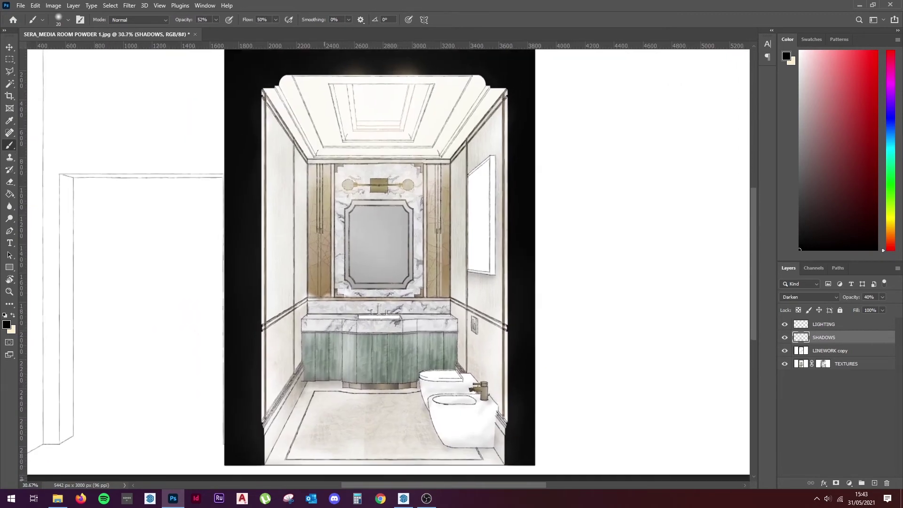
pyautogui.click(404, 500)
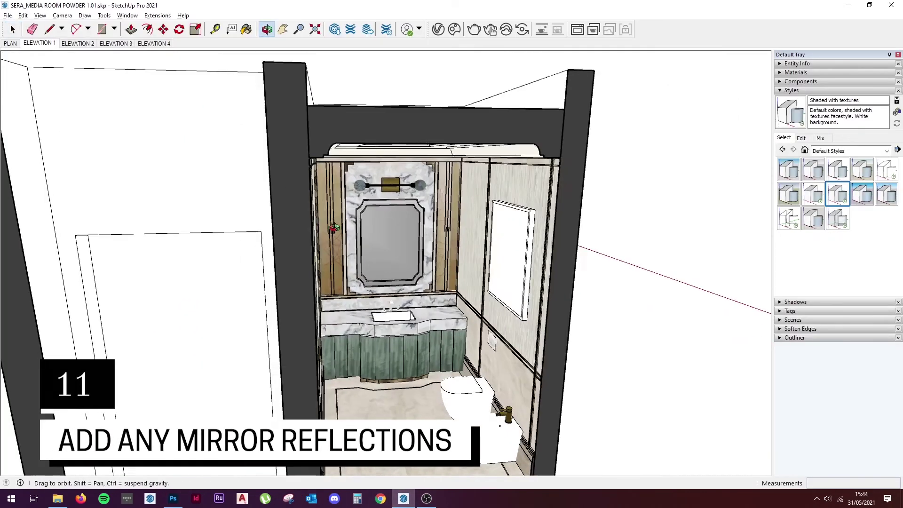
pyautogui.scroll(-10, 312, 150)
# Turn on section plane display and orbit to the outside of the room.
pyautogui.press('z')
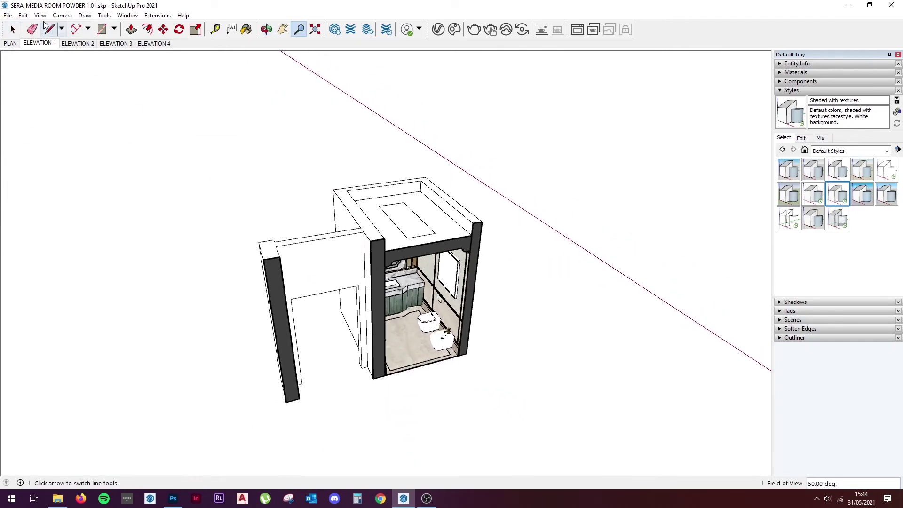
pyautogui.click(39, 15)
pyautogui.click(50, 69)
pyautogui.press('space')
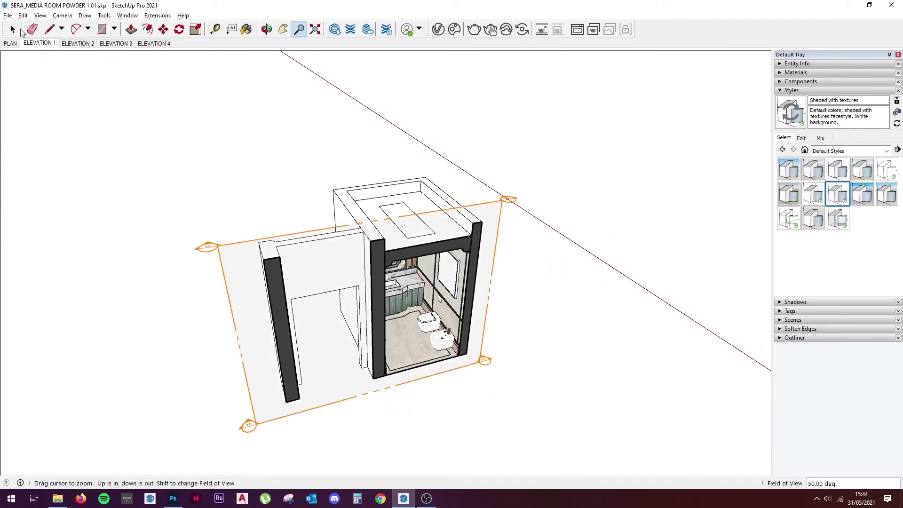
pyautogui.moveTo(390, 263)
pyautogui.mouseDown()
pyautogui.moveTo(487, 268)
pyautogui.moveTo(264, 244)
pyautogui.moveTo(282, 106)
pyautogui.mouseUp()
# Place a new section plane on the box's side face.
pyautogui.click(106, 16)
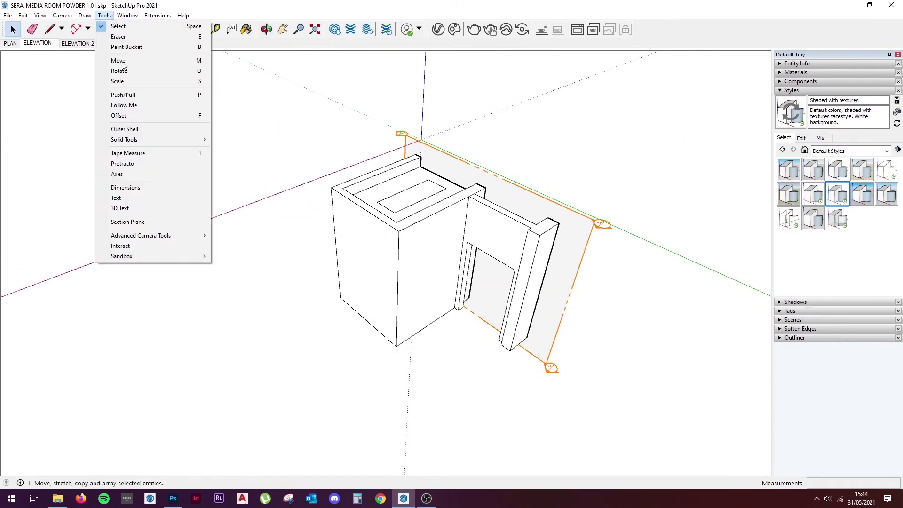
pyautogui.click(144, 187)
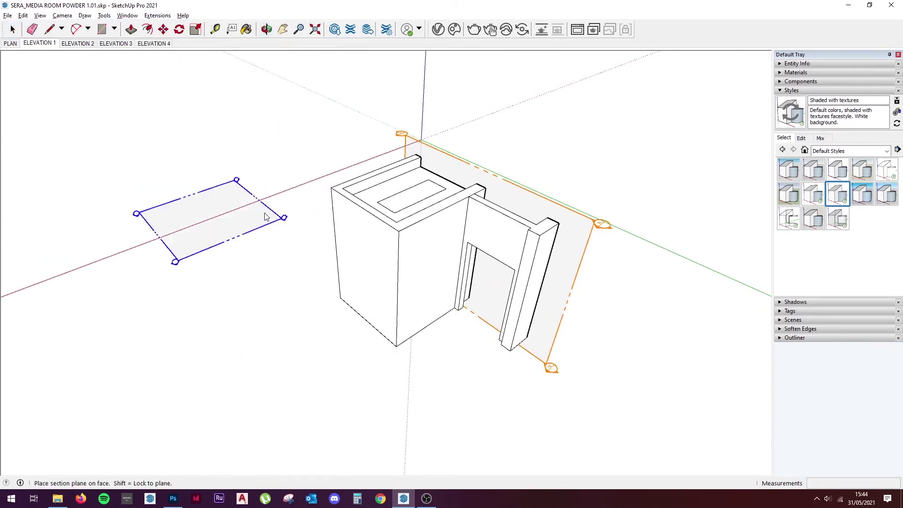
pyautogui.click(379, 241)
pyautogui.click(518, 275)
# Move the section plane inward so it cuts through the bathroom.
pyautogui.click(321, 176)
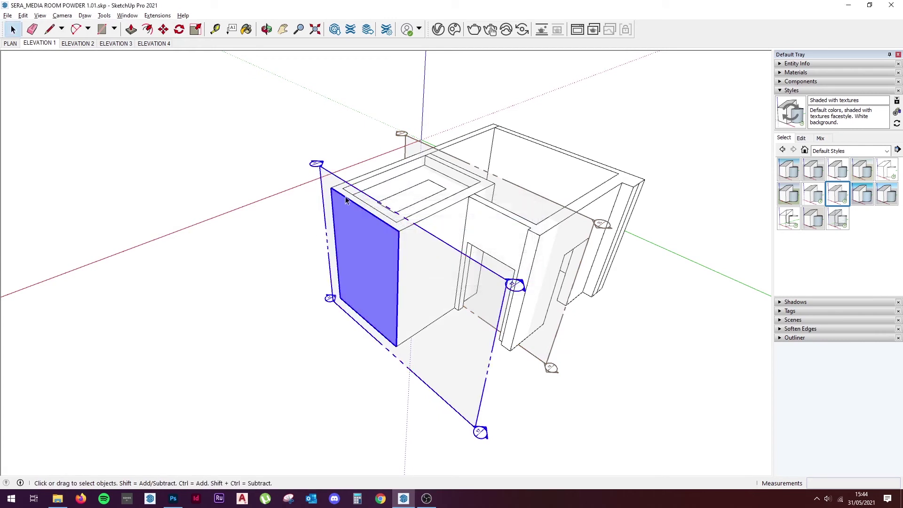
pyautogui.scroll(2, 321, 175)
pyautogui.press('m')
pyautogui.click(320, 179)
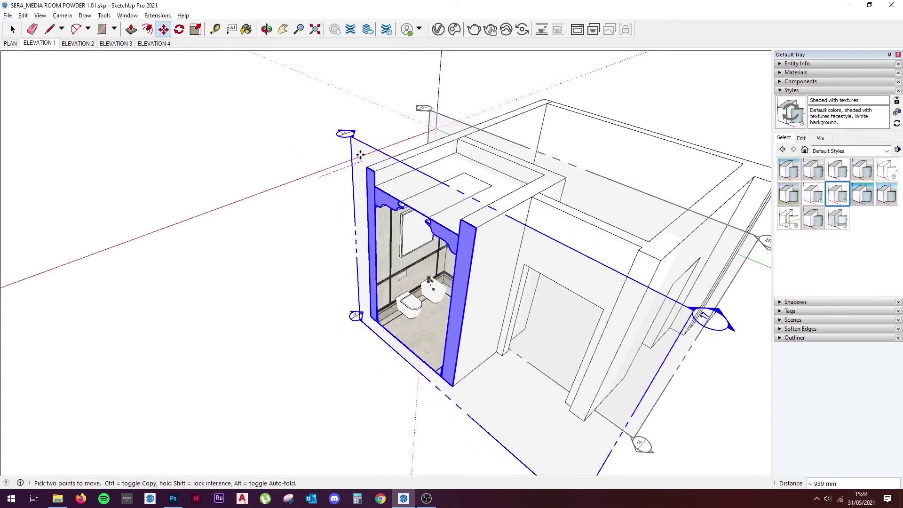
pyautogui.click(385, 183)
pyautogui.press('space')
pyautogui.rightClick(360, 159)
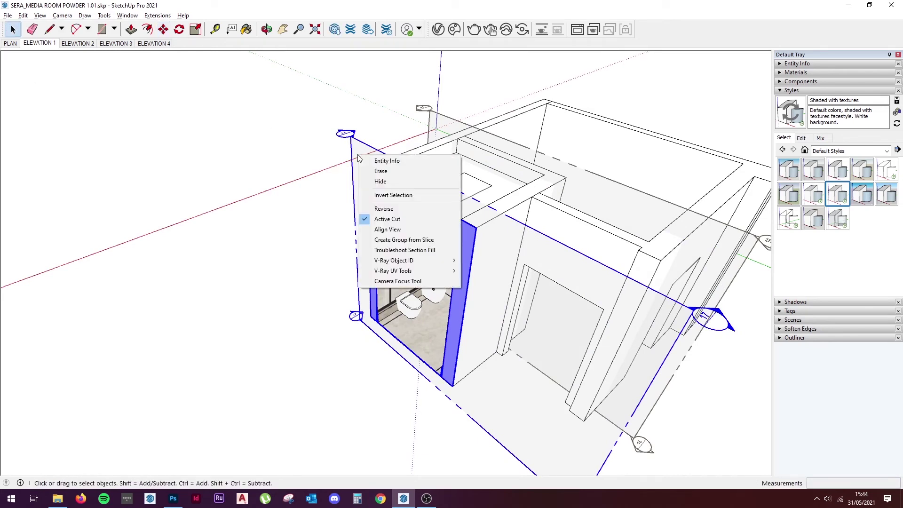
# Align the view head-on to the section cut and zoom in on the elevation.
pyautogui.click(387, 229)
pyautogui.press('z')
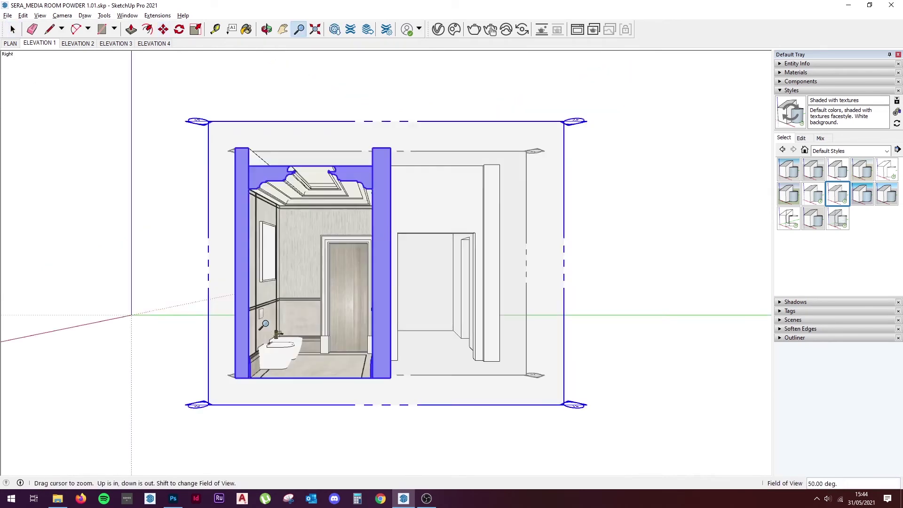
pyautogui.moveTo(284, 317)
pyautogui.mouseDown()
pyautogui.moveTo(279, 231)
pyautogui.moveTo(416, 205)
pyautogui.mouseUp()
pyautogui.click(282, 30)
pyautogui.press('z')
pyautogui.moveTo(406, 296); pyautogui.dragTo(403, 261)
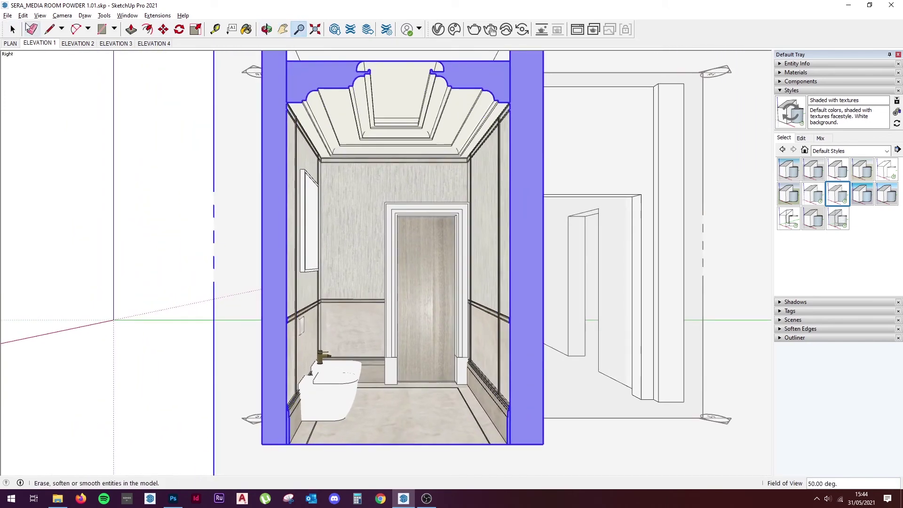
pyautogui.click(12, 29)
pyautogui.hotkey('ctrl', 't')
# Hide section plane outlines and model edge lines, then zoom in slightly.
pyautogui.click(40, 15)
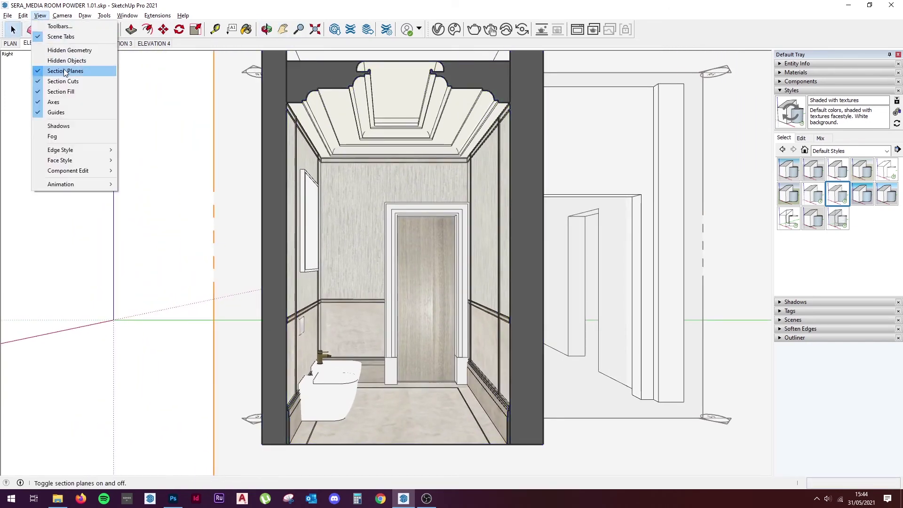
pyautogui.click(65, 71)
pyautogui.click(39, 15)
pyautogui.moveTo(60, 149)
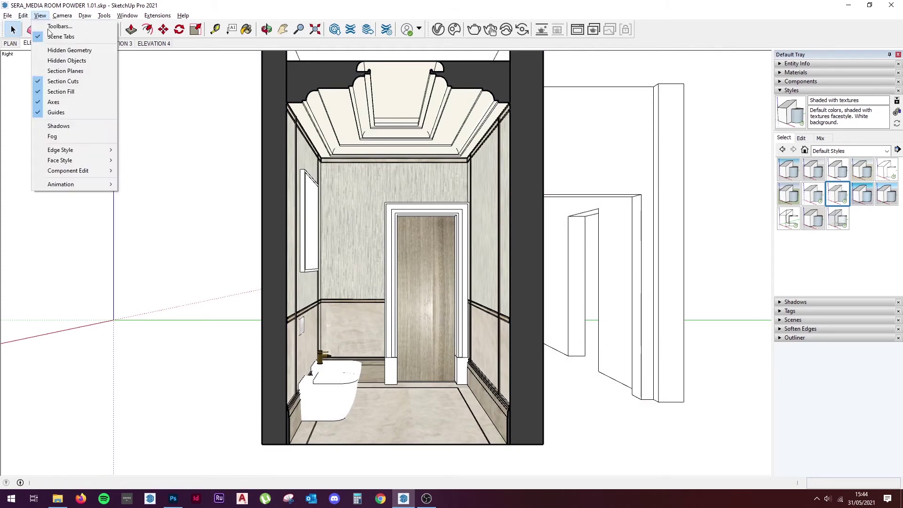
pyautogui.click(138, 150)
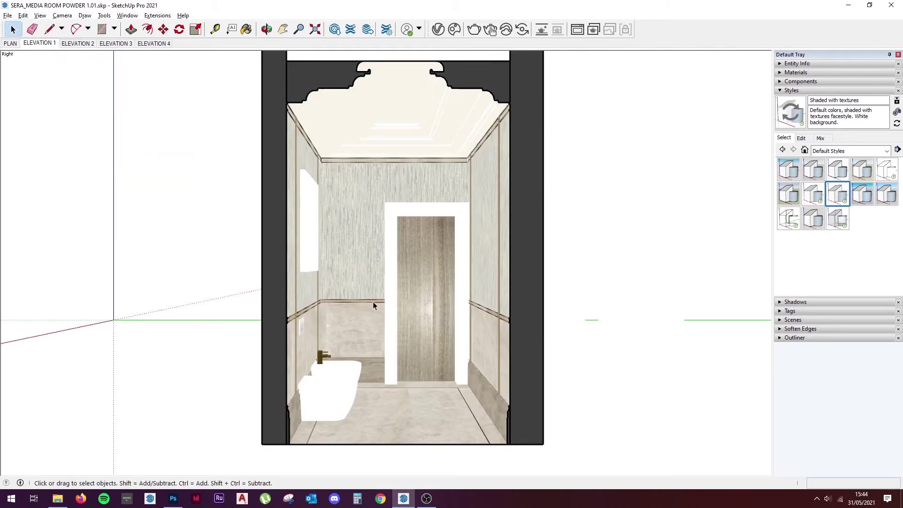
pyautogui.press('z')
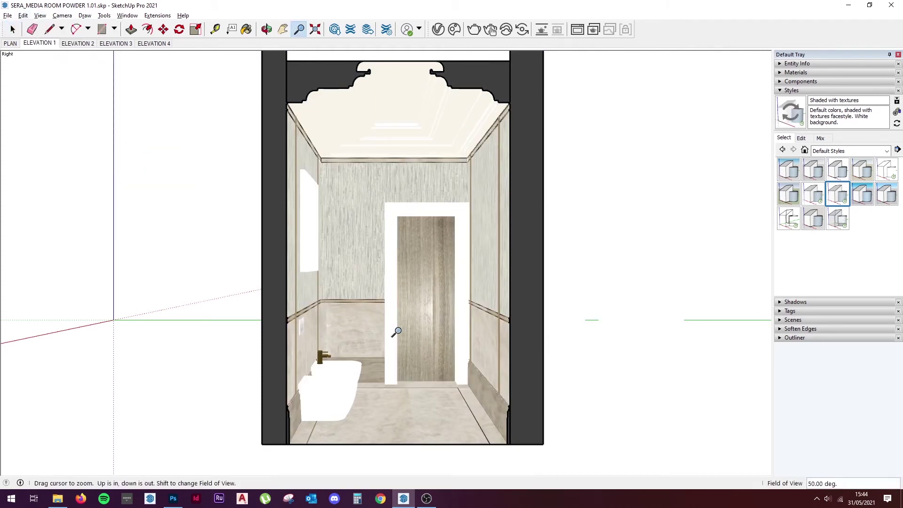
pyautogui.moveTo(430, 353); pyautogui.dragTo(397, 327)
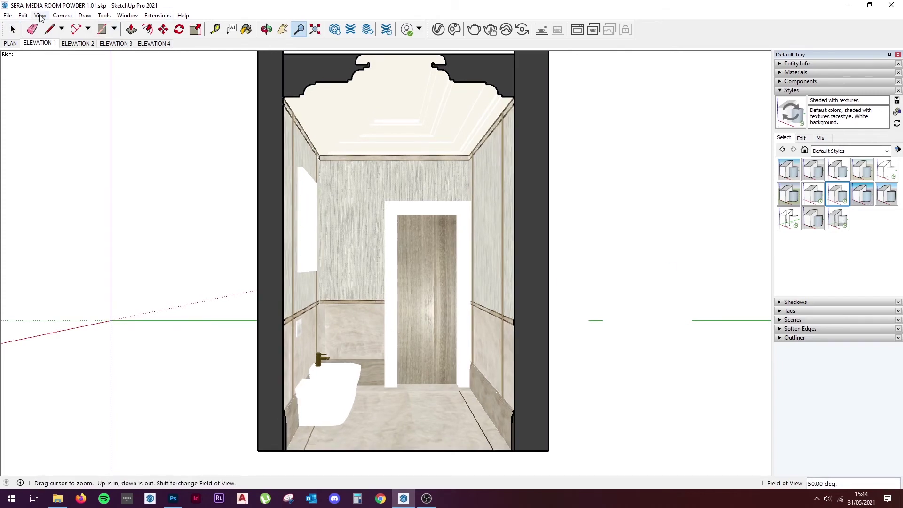
pyautogui.click(8, 16)
pyautogui.moveTo(24, 184)
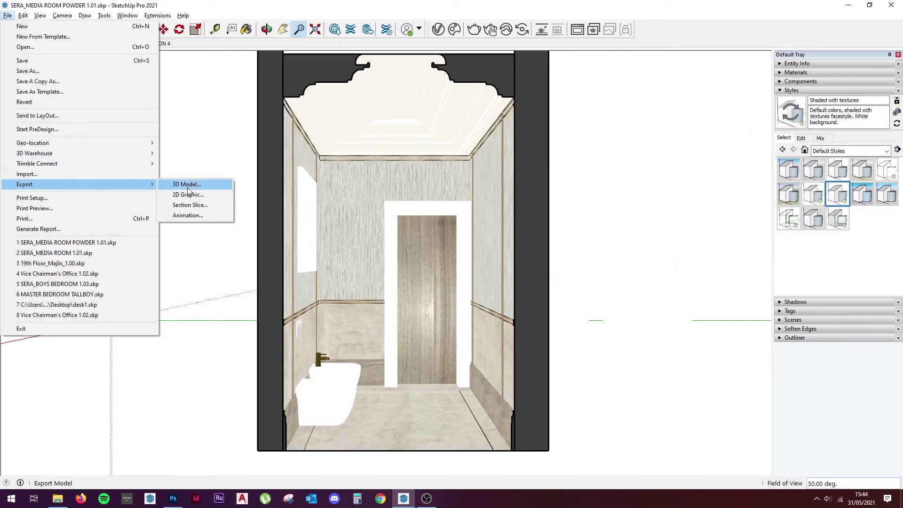
# Export the elevation as a 2D graphic named SERA_MEDIA ROOM POWDER 3.jpg.
pyautogui.click(188, 195)
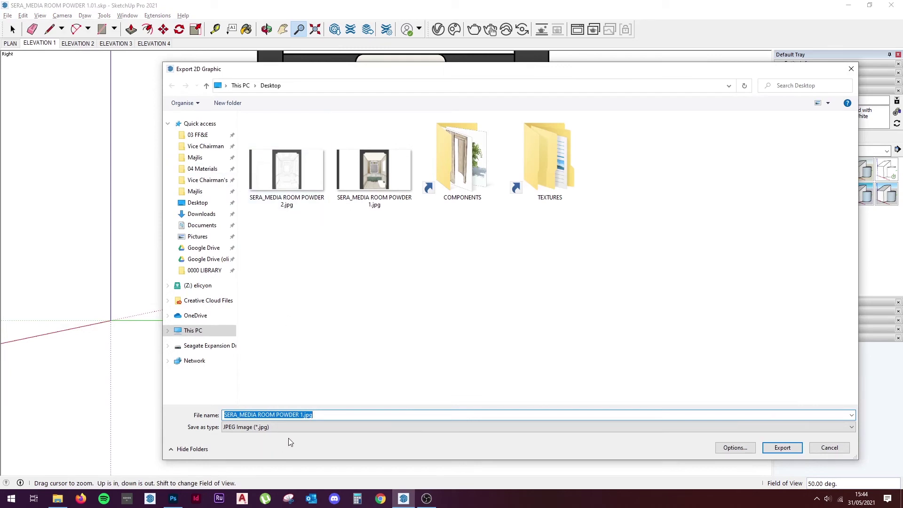
pyautogui.click(300, 415)
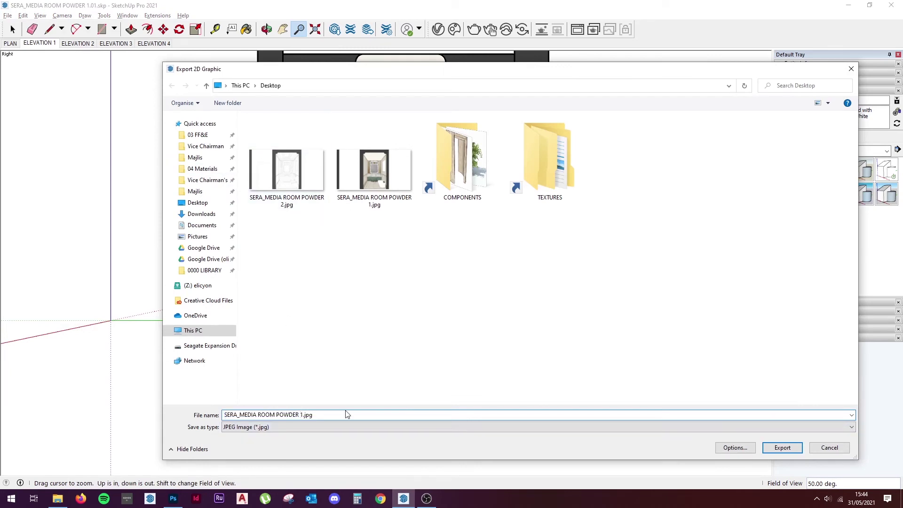
pyautogui.write('3')
pyautogui.press('Return')
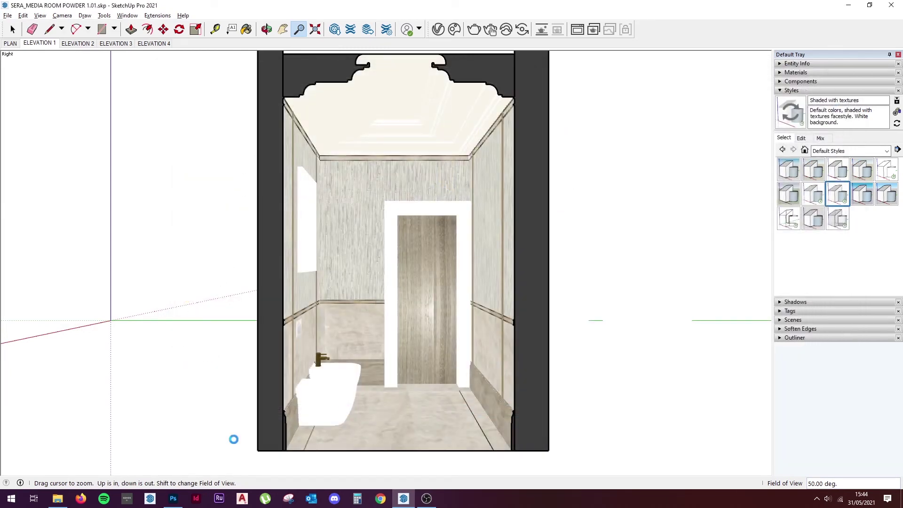
# Drag SERA_MEDIA ROOM POWDER 3.jpg from the Desktop onto the Photoshop canvas.
pyautogui.click(57, 498)
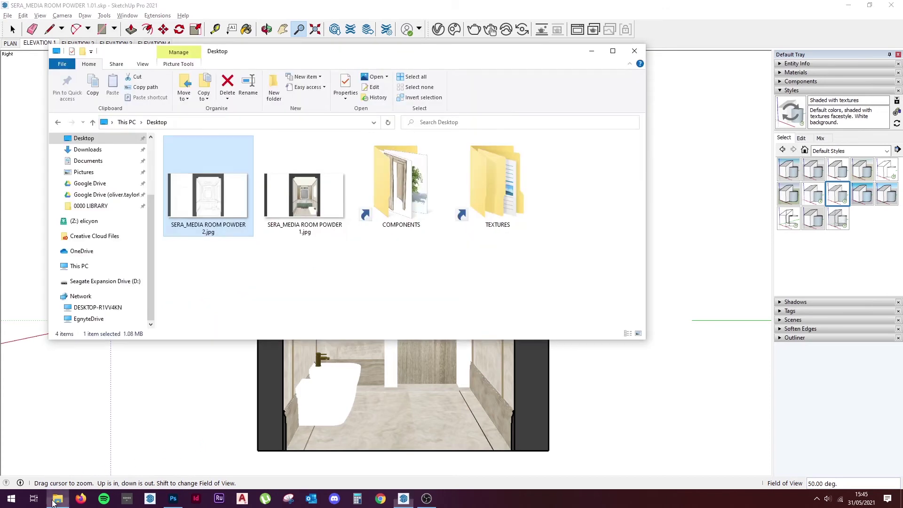
pyautogui.click(610, 182)
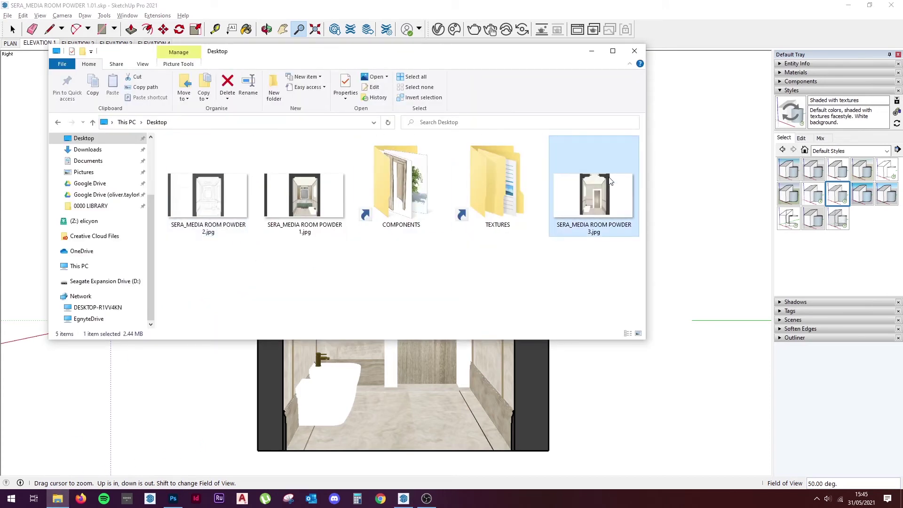
pyautogui.hotkey('alt', 'Tab')
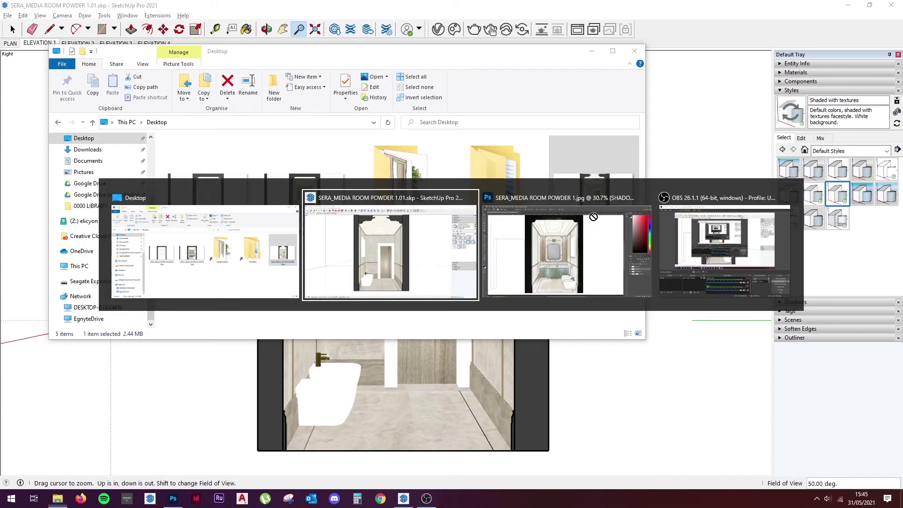
pyautogui.hotkey('alt', 'Tab')
pyautogui.moveTo(428, 211); pyautogui.dragTo(372, 214)
# Commit the placed elevation as a layer named MIRROR REFLECTION and hide it.
pyautogui.press('Return')
pyautogui.press('b')
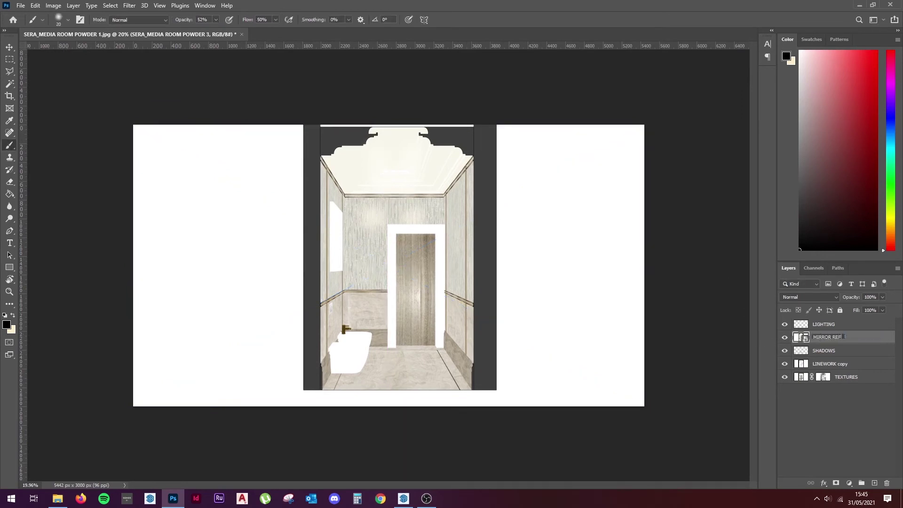
pyautogui.click(820, 340)
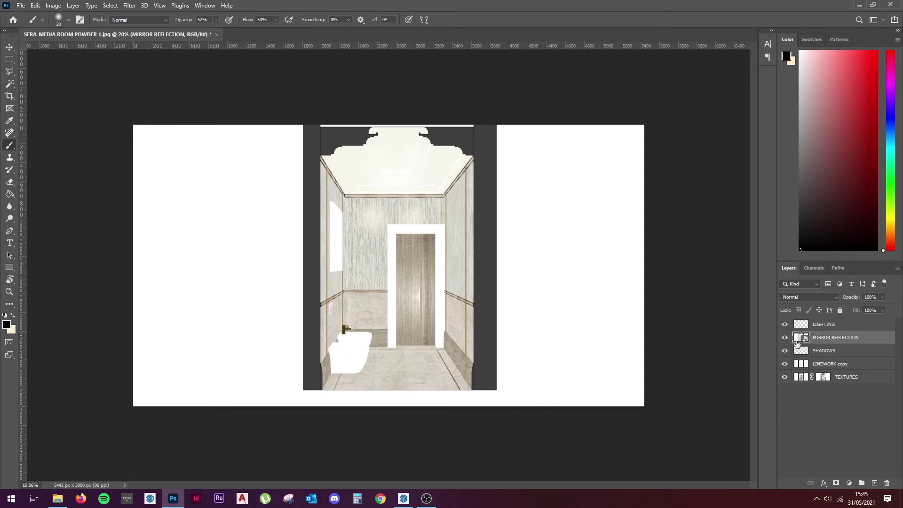
pyautogui.click(784, 338)
# Magic Wand the mirror glass and mask the shown reflection layer to it.
pyautogui.press('w')
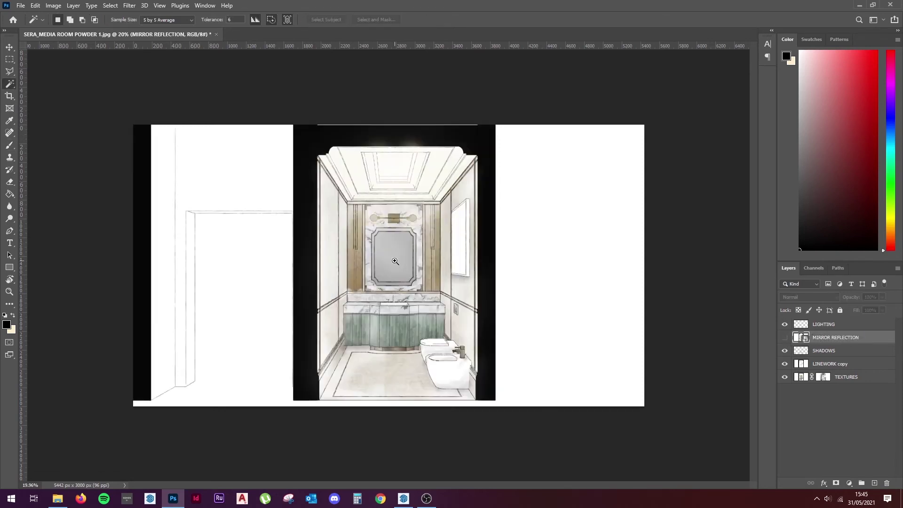
pyautogui.scroll(5, 405, 267)
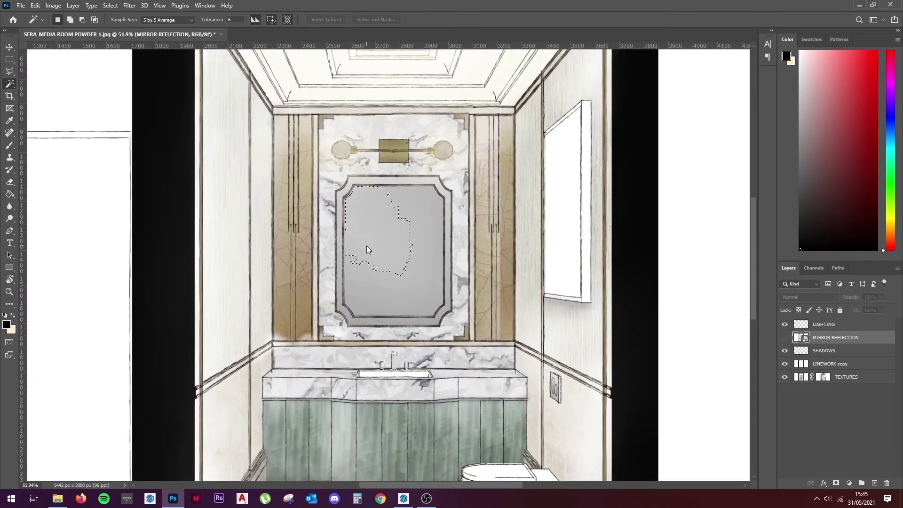
pyautogui.keyDown('shift'); pyautogui.click(420, 278); pyautogui.keyUp('shift')
pyautogui.keyDown('shift'); pyautogui.click(411, 315); pyautogui.keyUp('shift')
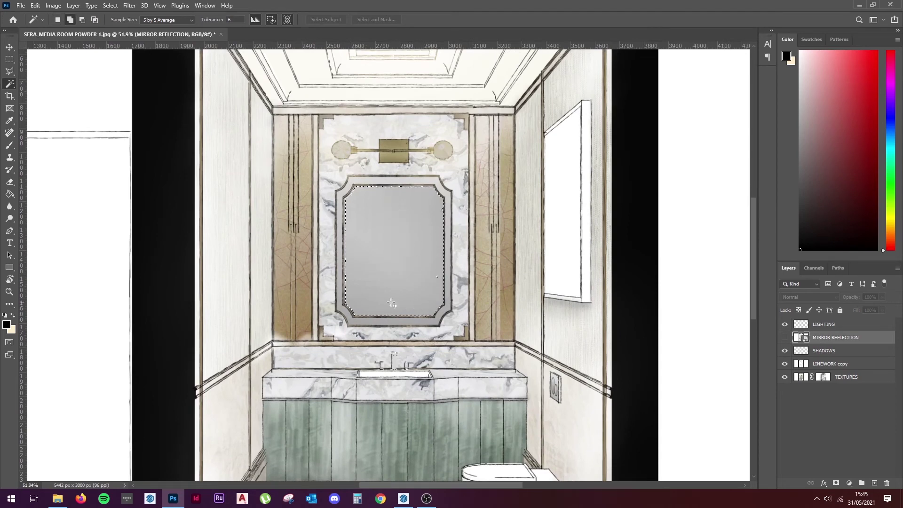
pyautogui.click(783, 338)
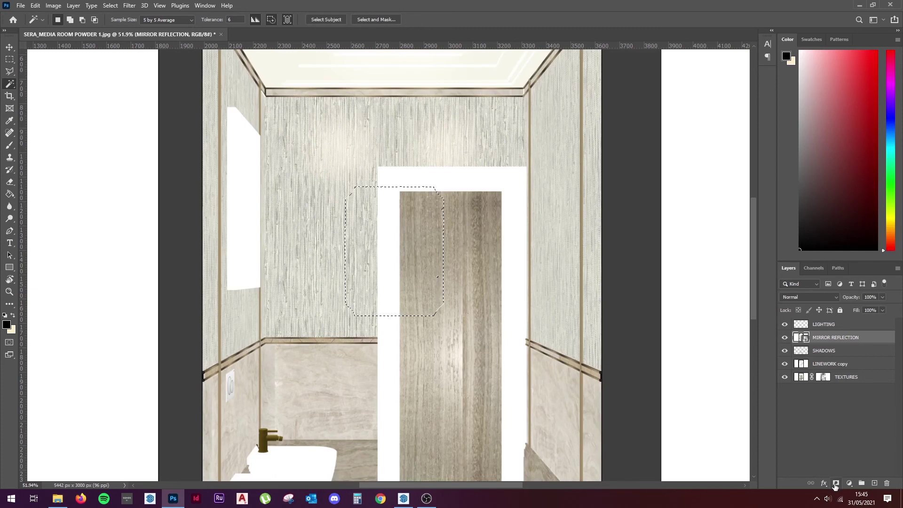
pyautogui.click(834, 483)
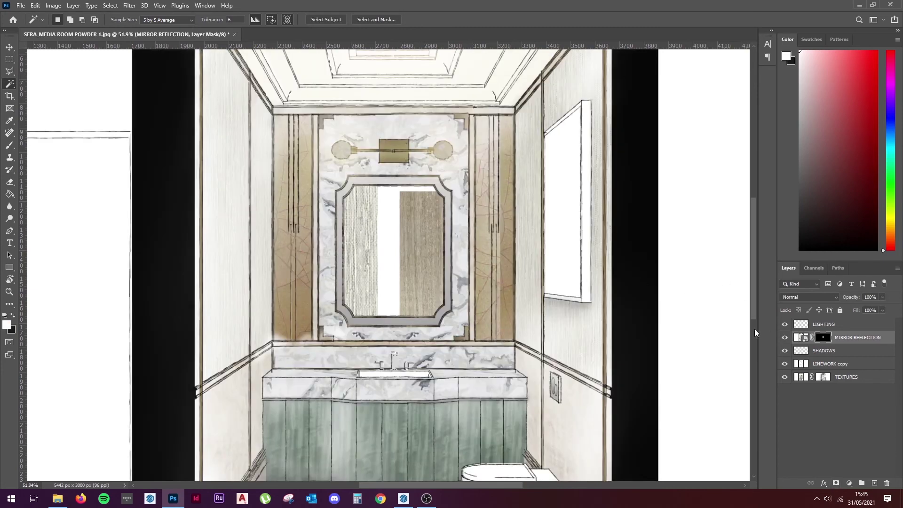
pyautogui.press('v')
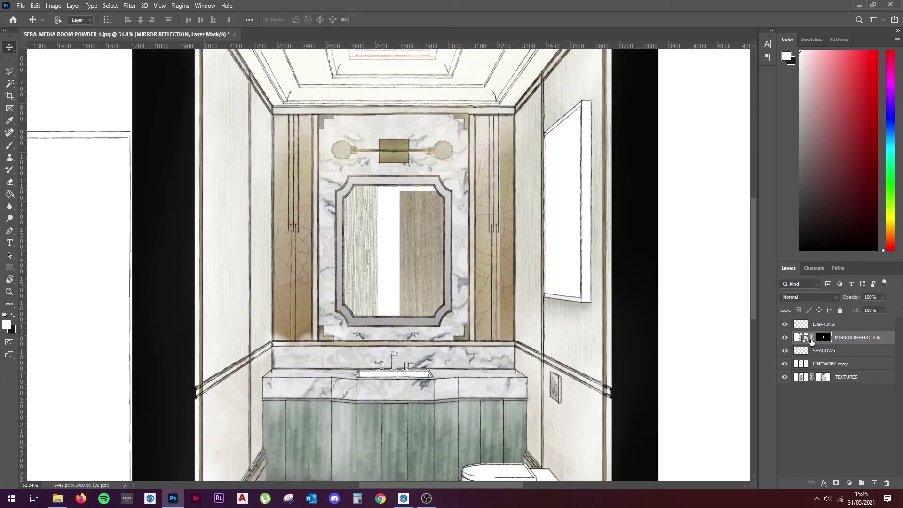
# Scale the reflection to about a third, centre it on the mirror, and fade its opacity.
pyautogui.click(799, 338)
pyautogui.moveTo(403, 231)
pyautogui.mouseDown()
pyautogui.moveTo(415, 238)
pyautogui.moveTo(409, 227)
pyautogui.mouseUp()
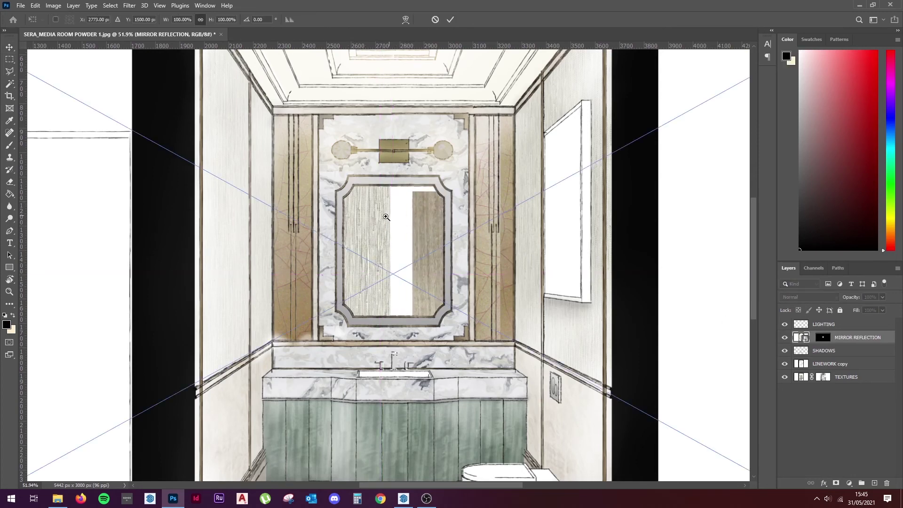
pyautogui.hotkey('ctrl', 't')
pyautogui.scroll(-3, 409, 227)
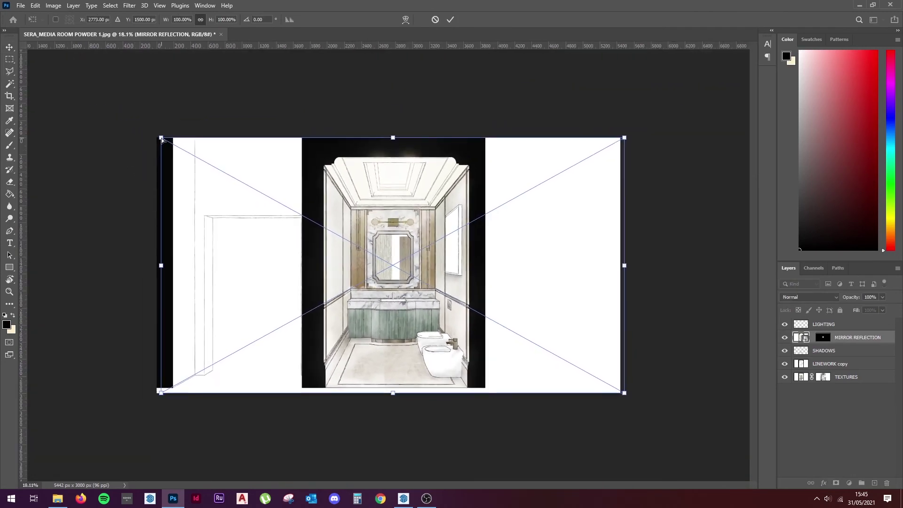
pyautogui.moveTo(161, 138); pyautogui.dragTo(332, 219)
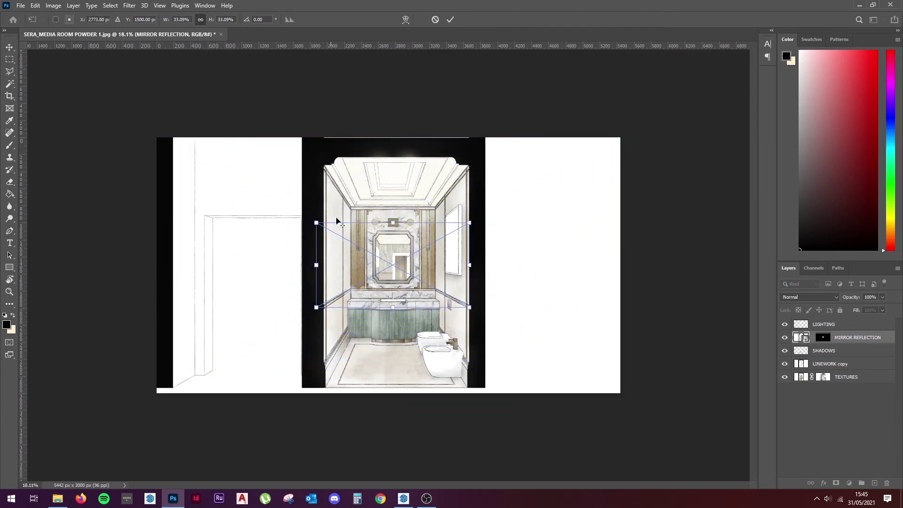
pyautogui.moveTo(415, 254)
pyautogui.mouseDown()
pyautogui.moveTo(408, 248)
pyautogui.moveTo(438, 254)
pyautogui.mouseUp()
pyautogui.press('Return')
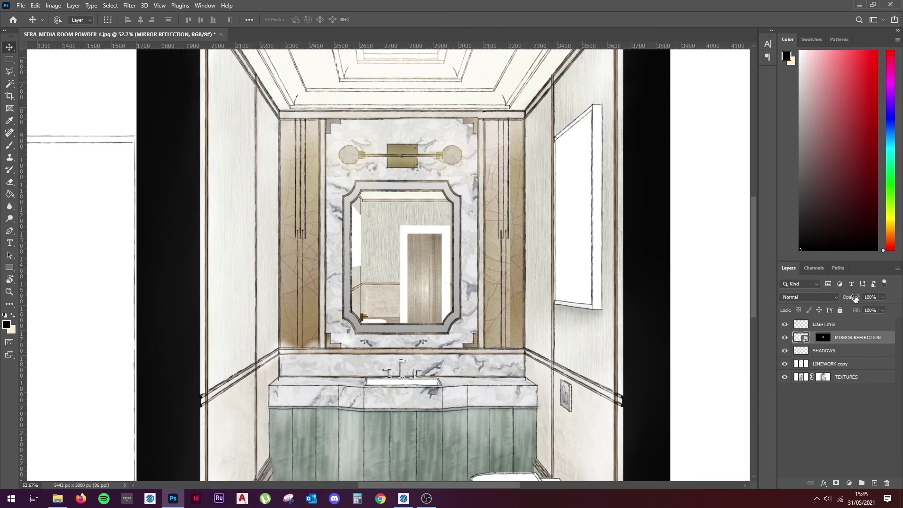
pyautogui.moveTo(847, 299); pyautogui.dragTo(821, 297)
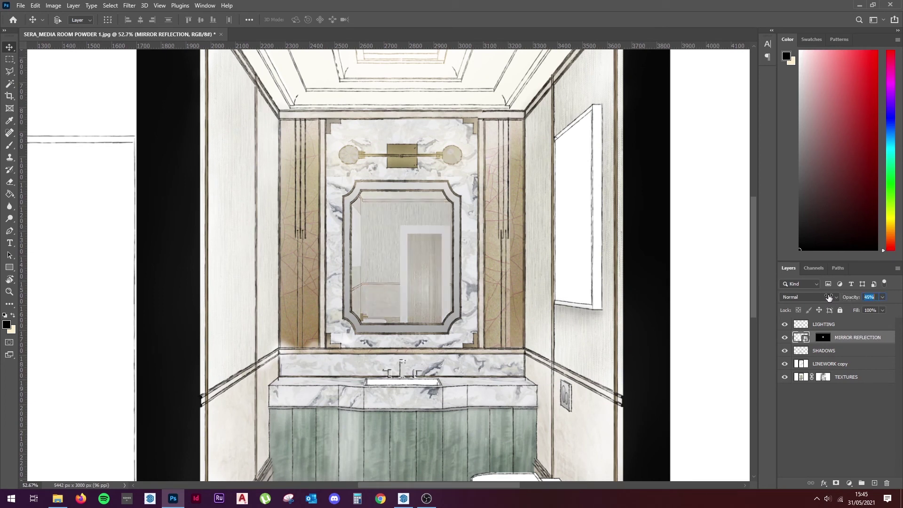
pyautogui.scroll(-5, 350, 236)
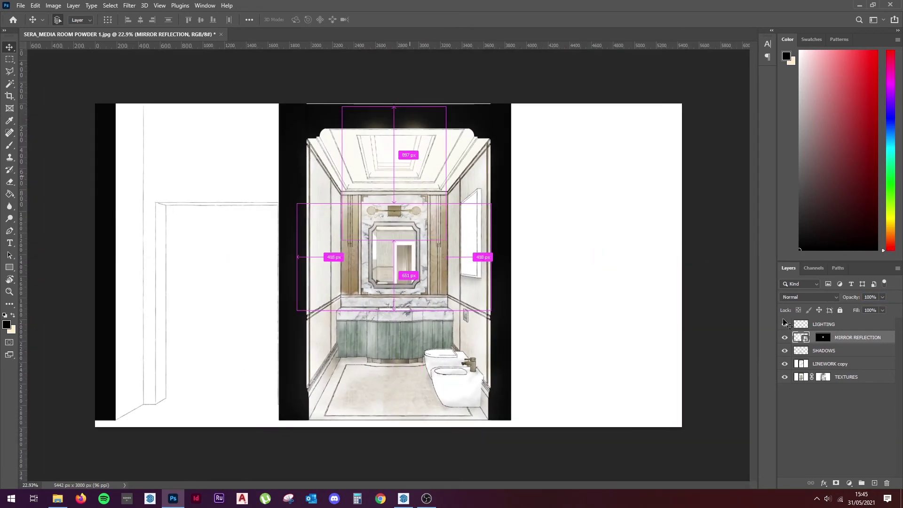
# On LINEWORK copy, select the dark surround plus the left, right and top margins.
pyautogui.click(499, 136)
pyautogui.hotkey('ctrl', 'd')
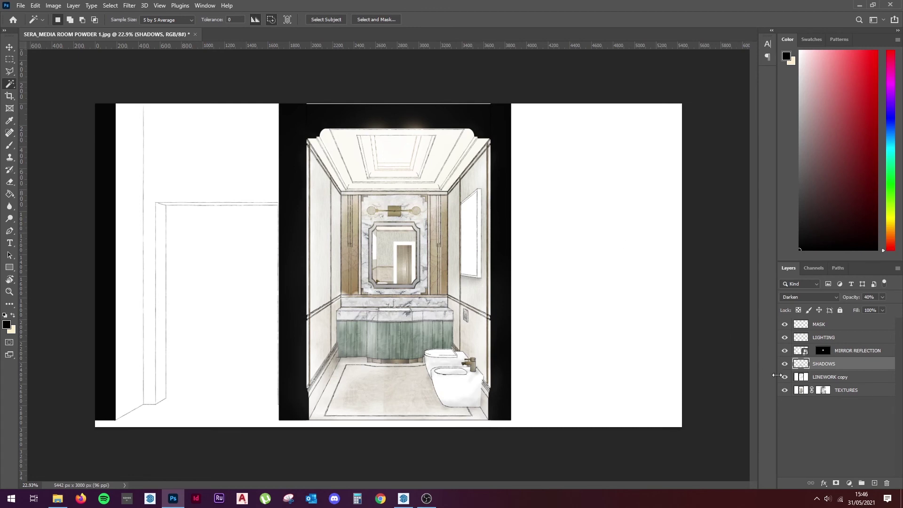
pyautogui.click(830, 379)
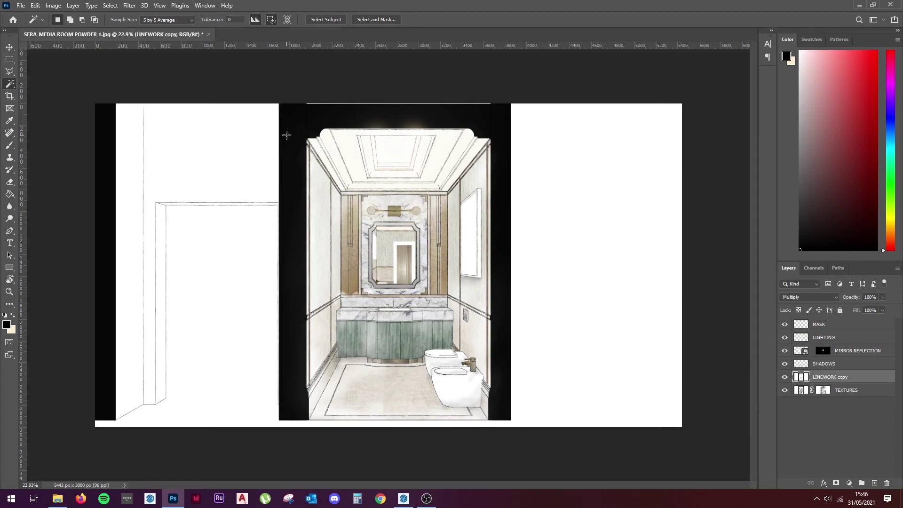
pyautogui.click(288, 120)
pyautogui.press('m')
pyautogui.moveTo(85, 86); pyautogui.dragTo(299, 468)
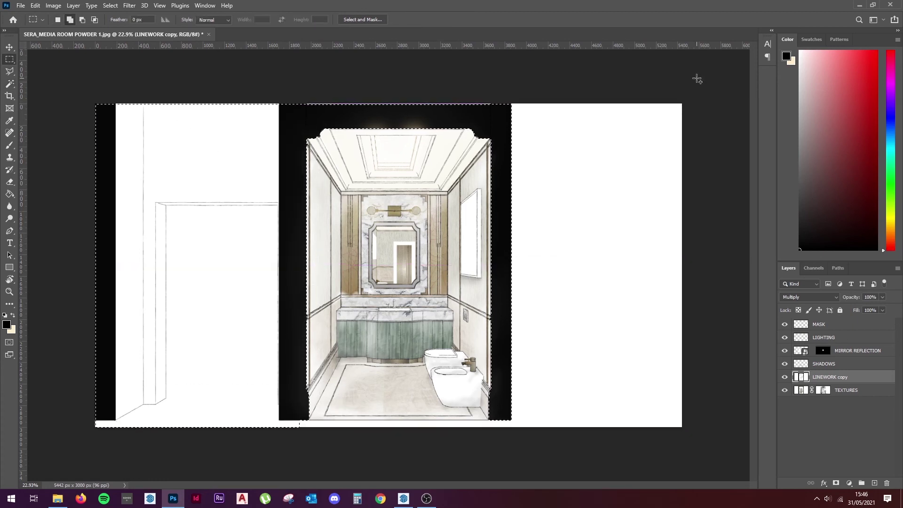
pyautogui.moveTo(696, 82)
pyautogui.mouseDown()
pyautogui.moveTo(502, 377)
pyautogui.moveTo(497, 475)
pyautogui.mouseUp()
pyautogui.moveTo(242, 427); pyautogui.dragTo(233, 416)
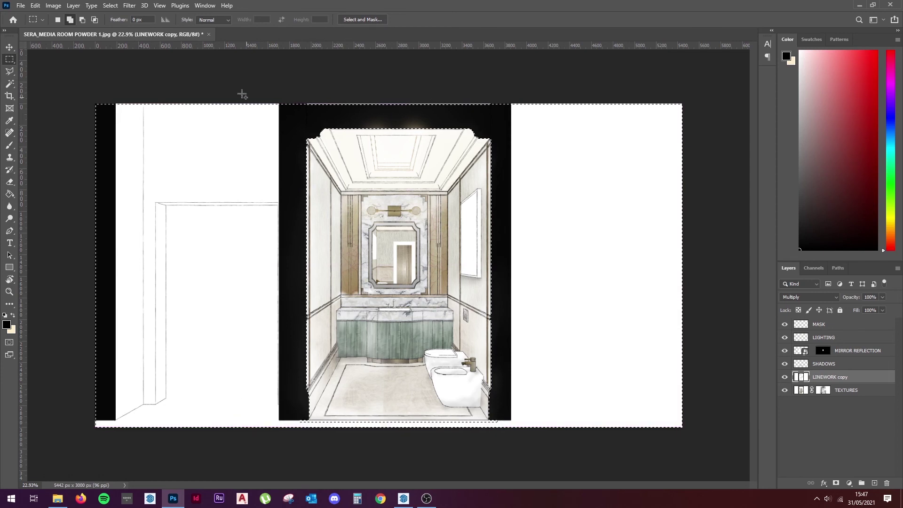
pyautogui.moveTo(216, 81); pyautogui.dragTo(578, 113)
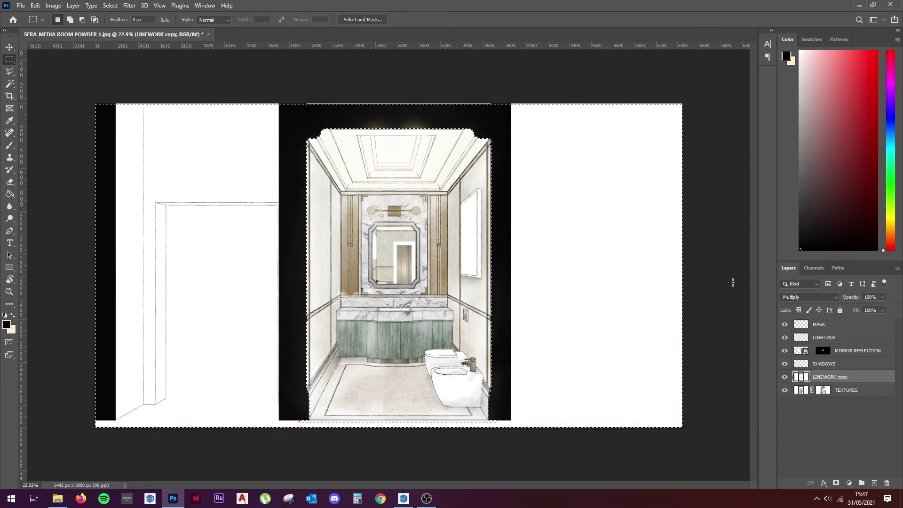
# Fill the selection white on the MASK layer and deselect.
pyautogui.hotkey('alt', ']')
pyautogui.hotkey('alt', ']')
pyautogui.hotkey('alt', ']')
pyautogui.hotkey('alt', ']')
pyautogui.press('g')
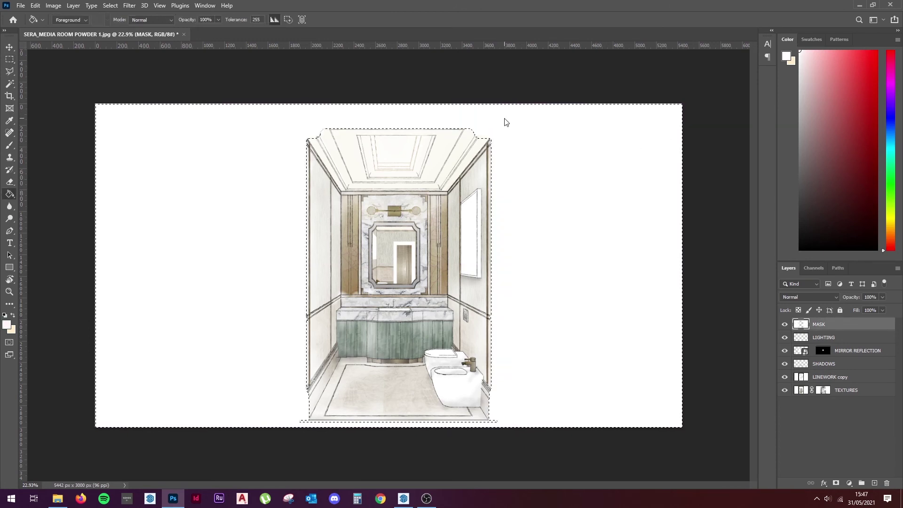
pyautogui.hotkey('ctrl', 'd')
pyautogui.press('m')
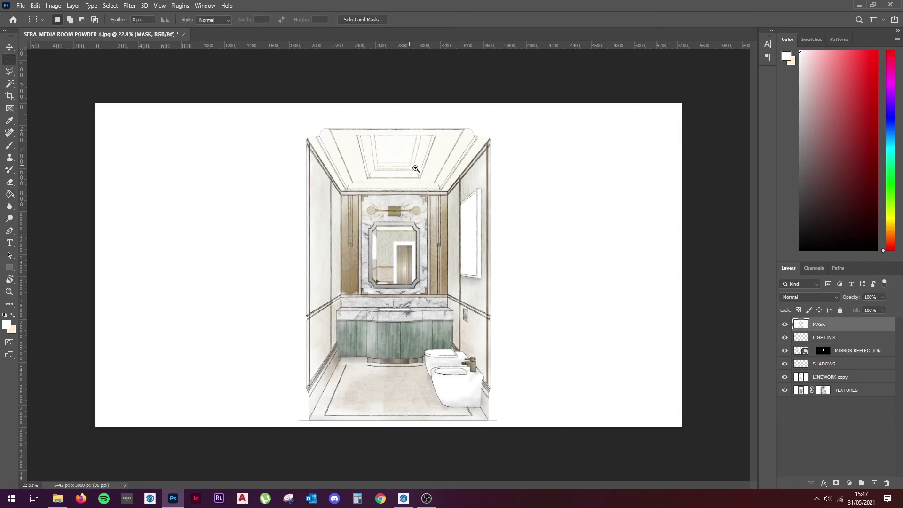
pyautogui.scroll(1, 378, 167)
pyautogui.scroll(1, 414, 167)
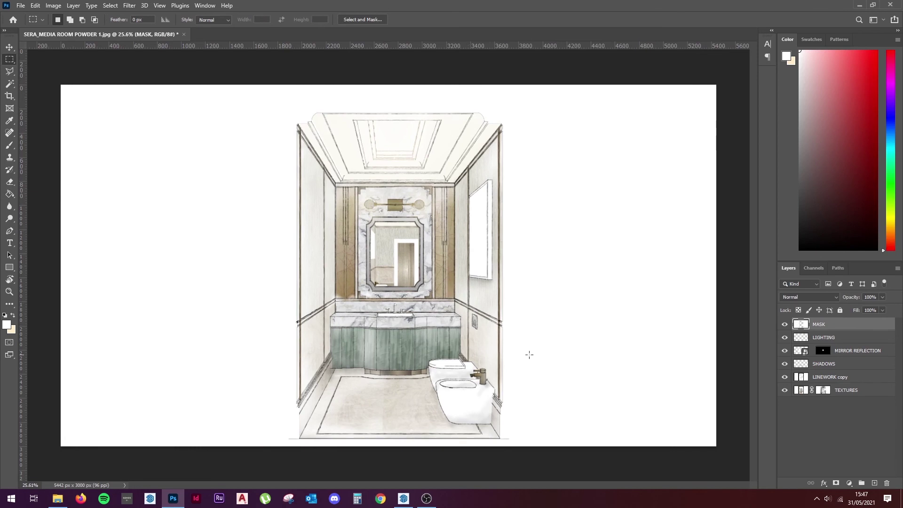
# Add an 8 px Inside stroke to the MASK layer's style.
pyautogui.doubleClick(848, 323)
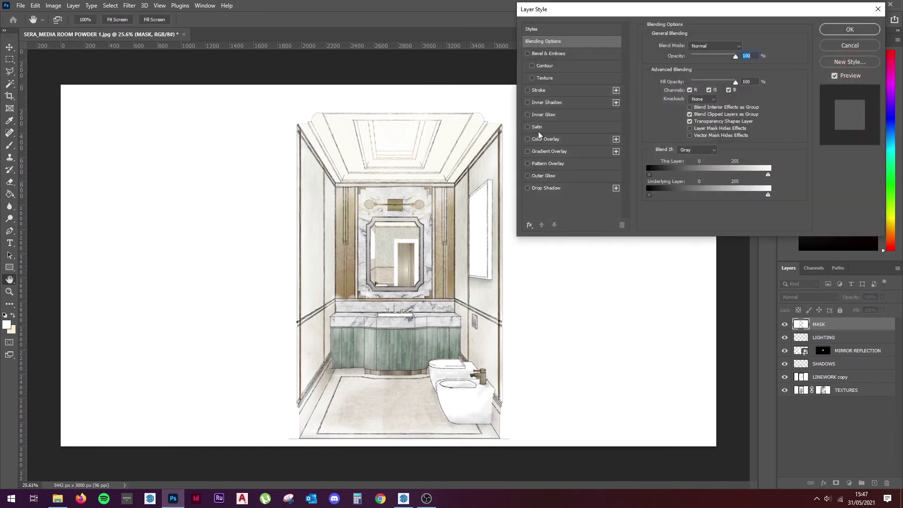
pyautogui.click(527, 90)
pyautogui.click(543, 90)
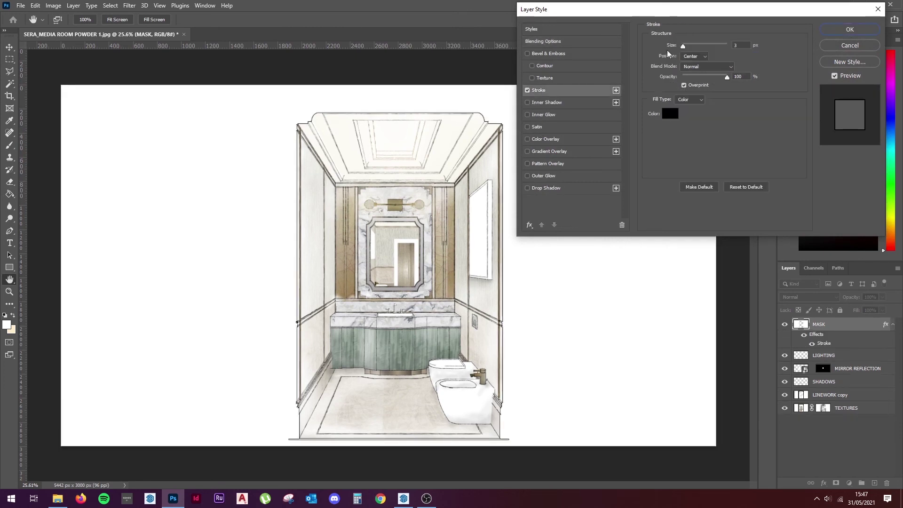
pyautogui.doubleClick(740, 44)
pyautogui.write('8')
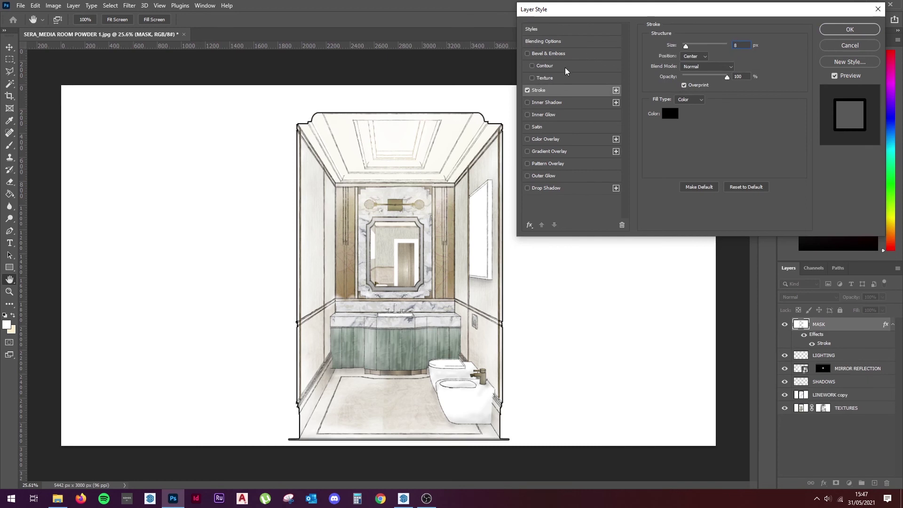
pyautogui.click(695, 57)
pyautogui.click(695, 55)
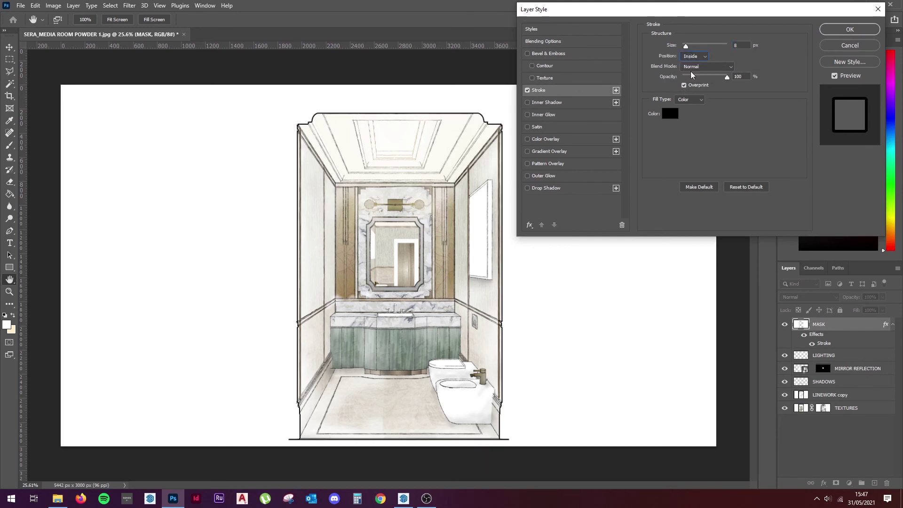
pyautogui.click(690, 70)
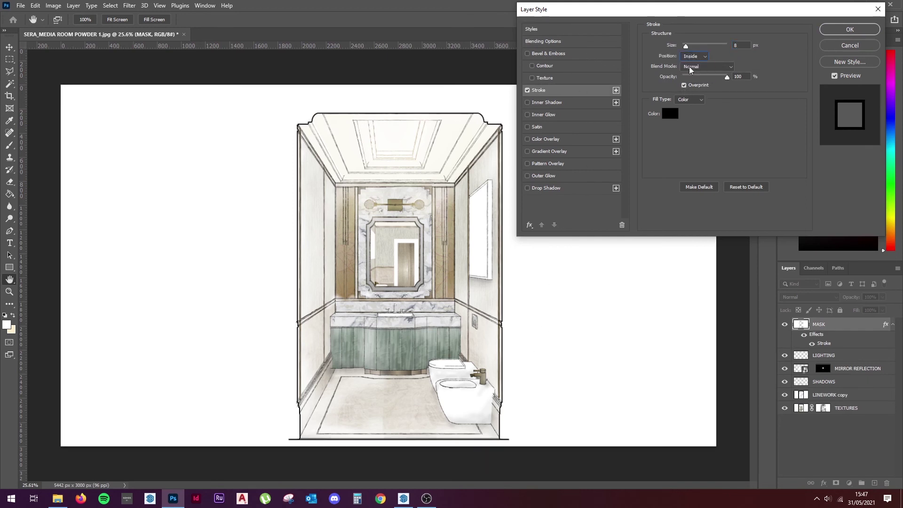
# Set the stroke colour to sampled dark grey #4f4f4f and apply the style.
pyautogui.click(669, 113)
pyautogui.click(486, 324)
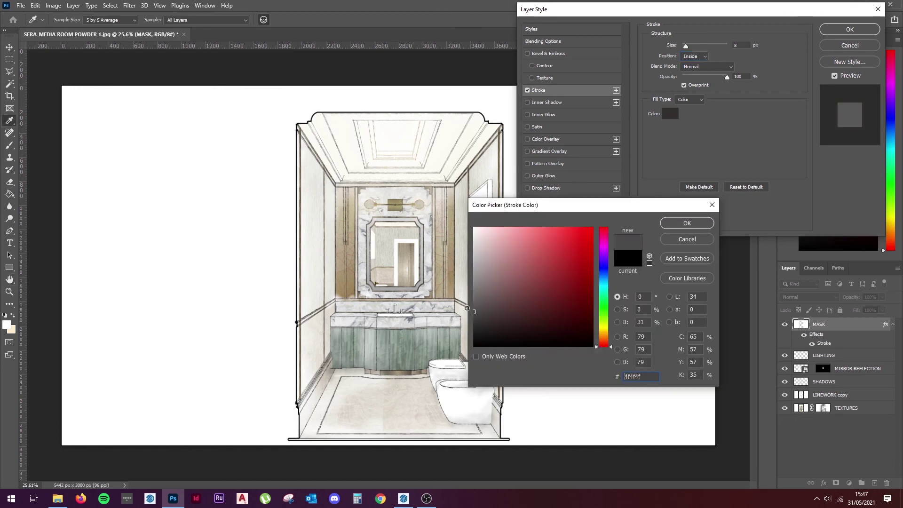
pyautogui.click(712, 205)
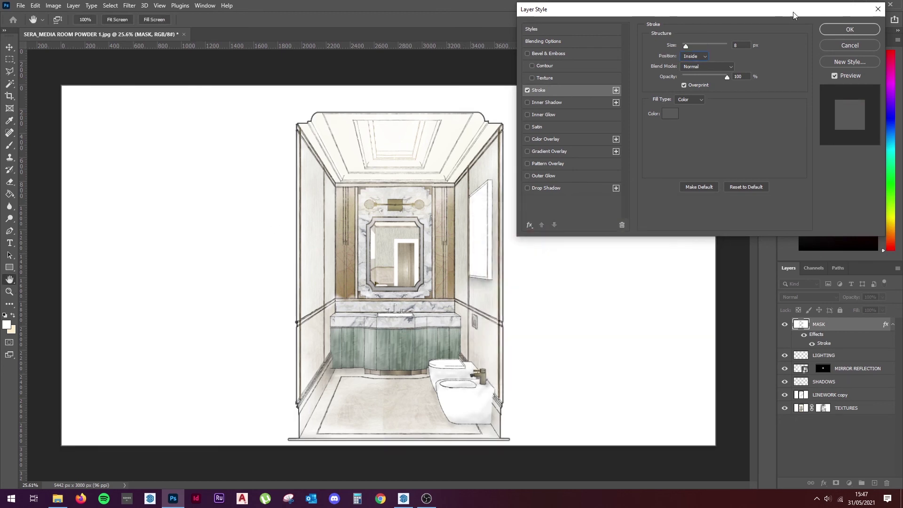
pyautogui.click(844, 28)
pyautogui.moveTo(286, 446)
pyautogui.mouseDown()
pyautogui.moveTo(303, 355)
pyautogui.moveTo(326, 411)
pyautogui.mouseUp()
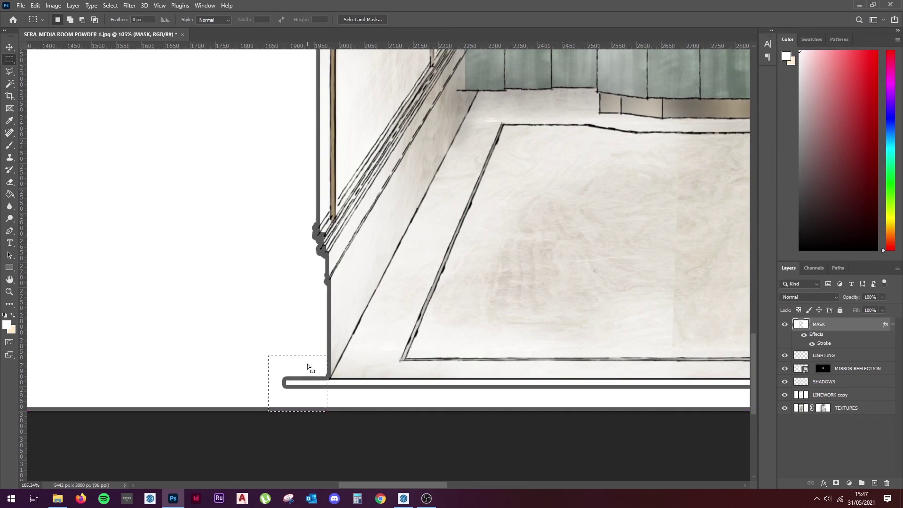
# Fill the left floor-line overhang white.
pyautogui.click(305, 377)
pyautogui.press('g')
pyautogui.click(302, 384)
pyautogui.hscroll(10, 289, 346)
pyautogui.scroll(-2, 384, 329)
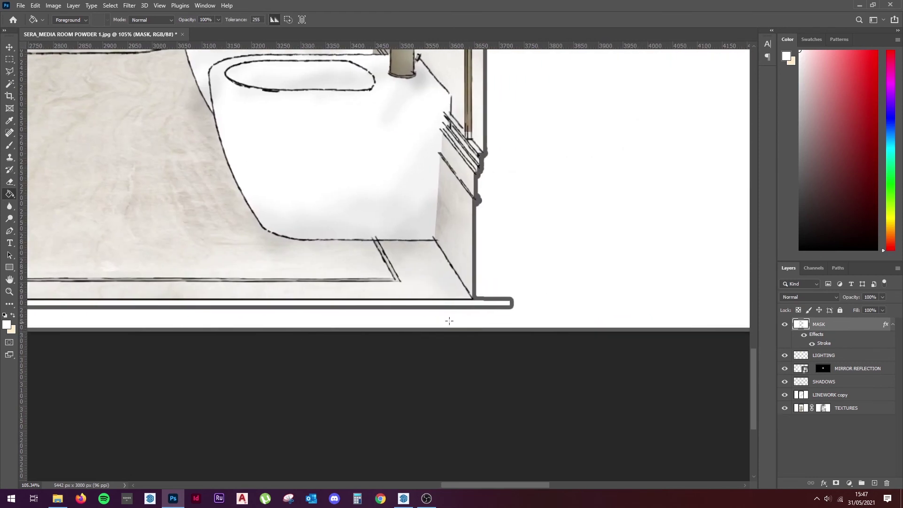
# Fill the right floor-line end white, deselect, and zoom back out.
pyautogui.press('m')
pyautogui.moveTo(576, 270); pyautogui.dragTo(474, 374)
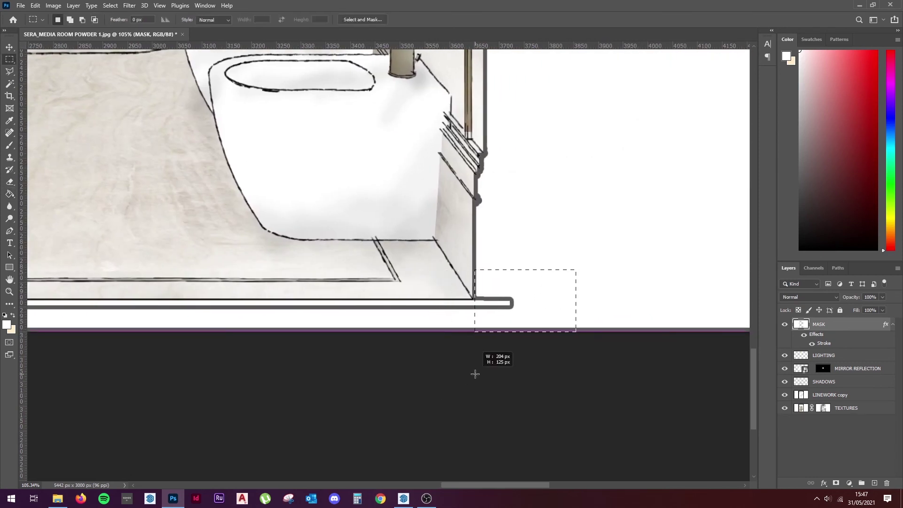
pyautogui.press('g')
pyautogui.click(486, 303)
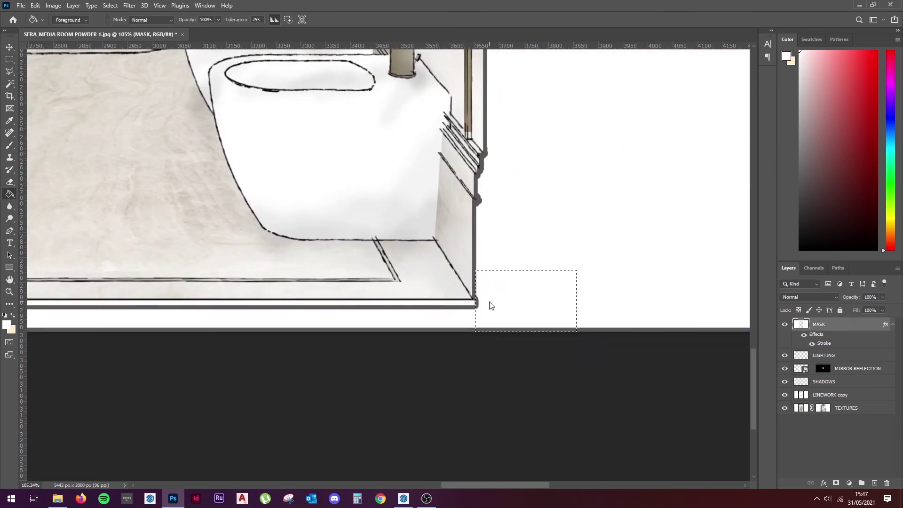
pyautogui.press('m')
pyautogui.hotkey('ctrl', 'd')
pyautogui.moveTo(534, 270)
pyautogui.mouseDown()
pyautogui.moveTo(471, 276)
pyautogui.moveTo(403, 322)
pyautogui.moveTo(414, 314)
pyautogui.mouseUp()
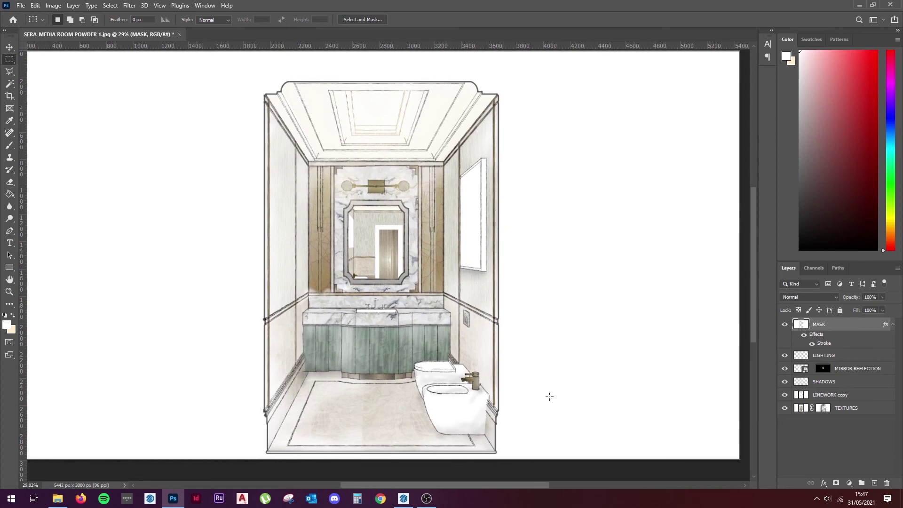